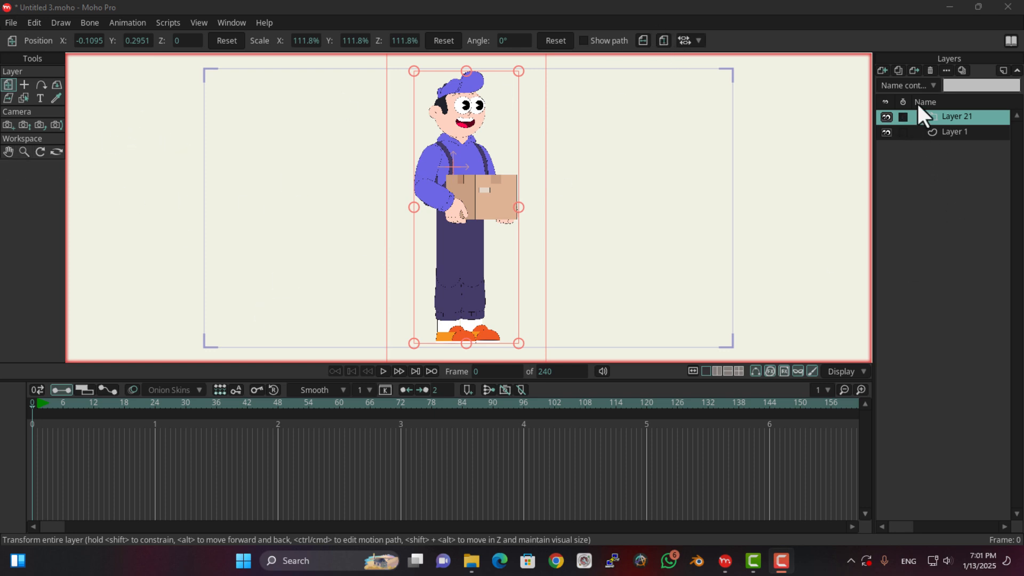
# Step: Add a bone layer directly above the Layer 21 group and name it "bad boy"
pyautogui.click(918, 117)
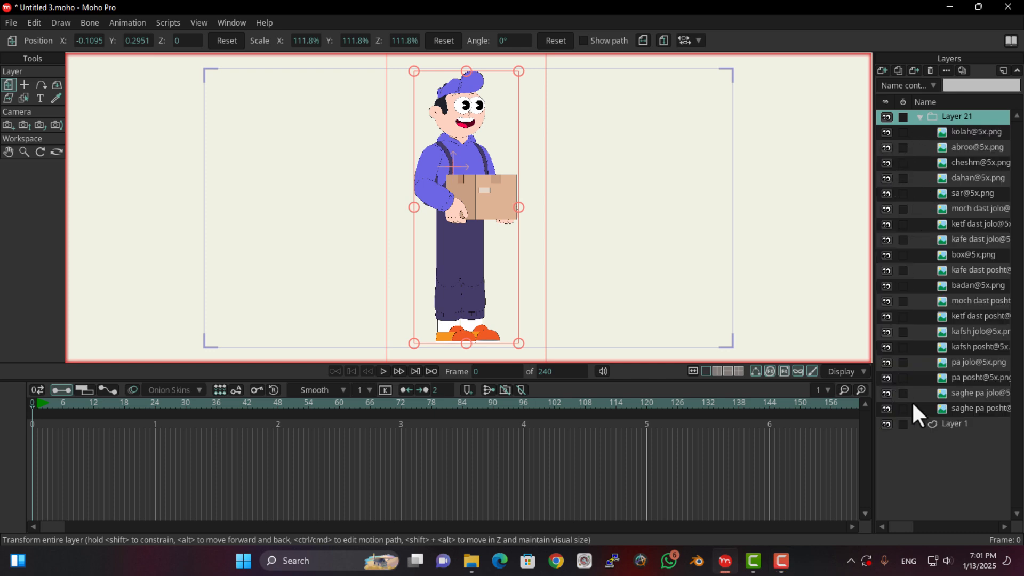
pyautogui.click(952, 363)
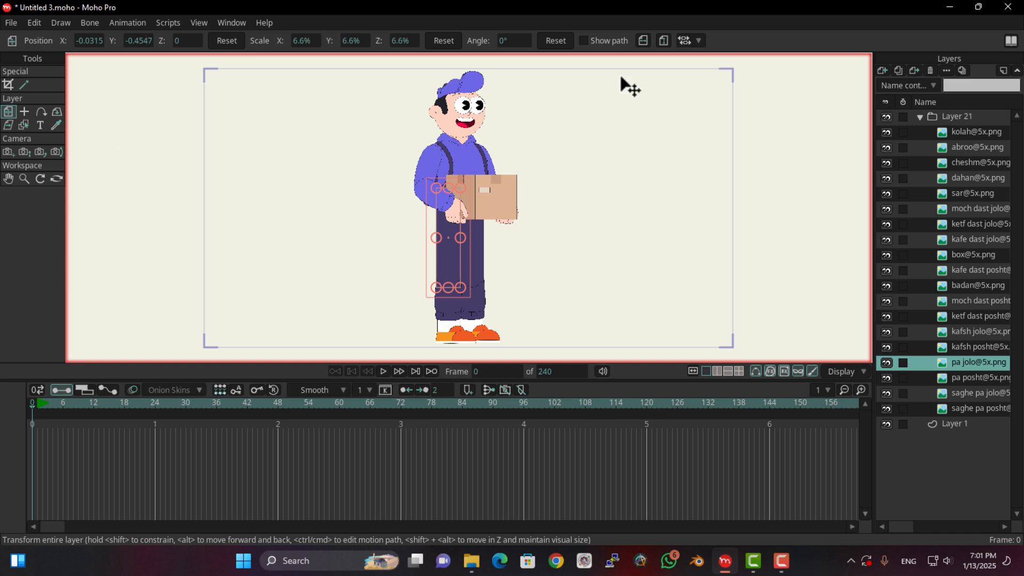
pyautogui.click(997, 118)
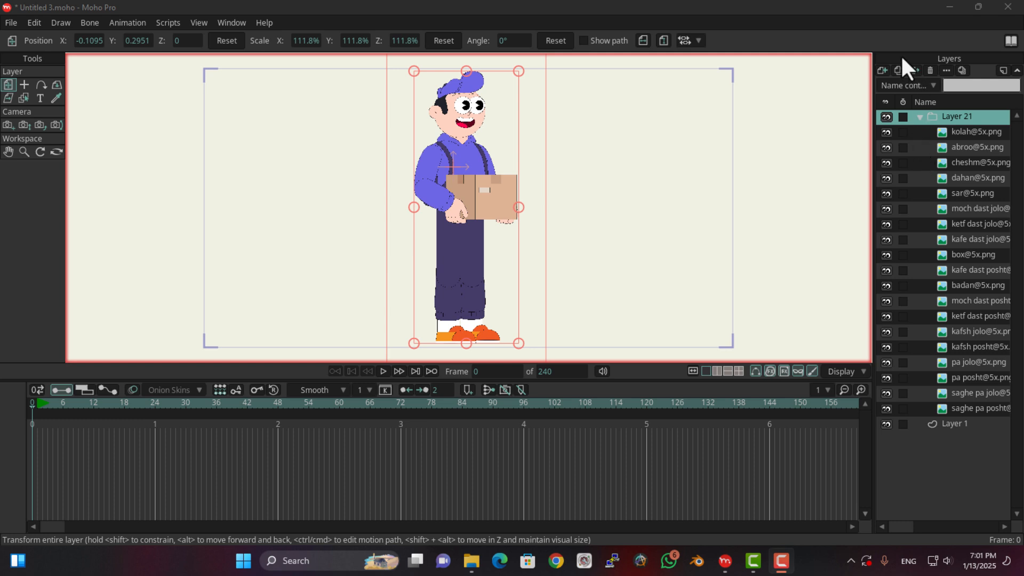
pyautogui.click(880, 69)
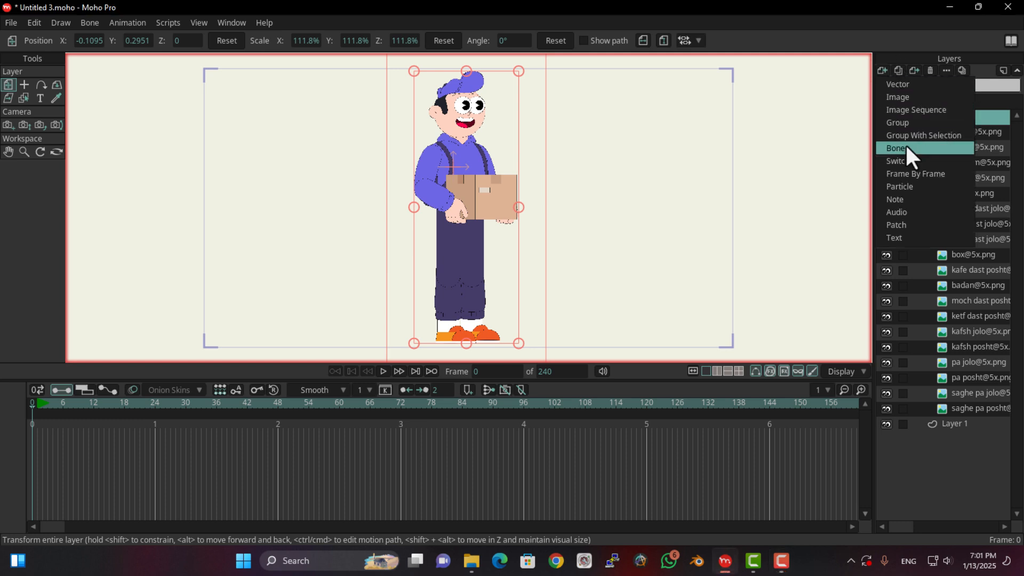
pyautogui.click(905, 146)
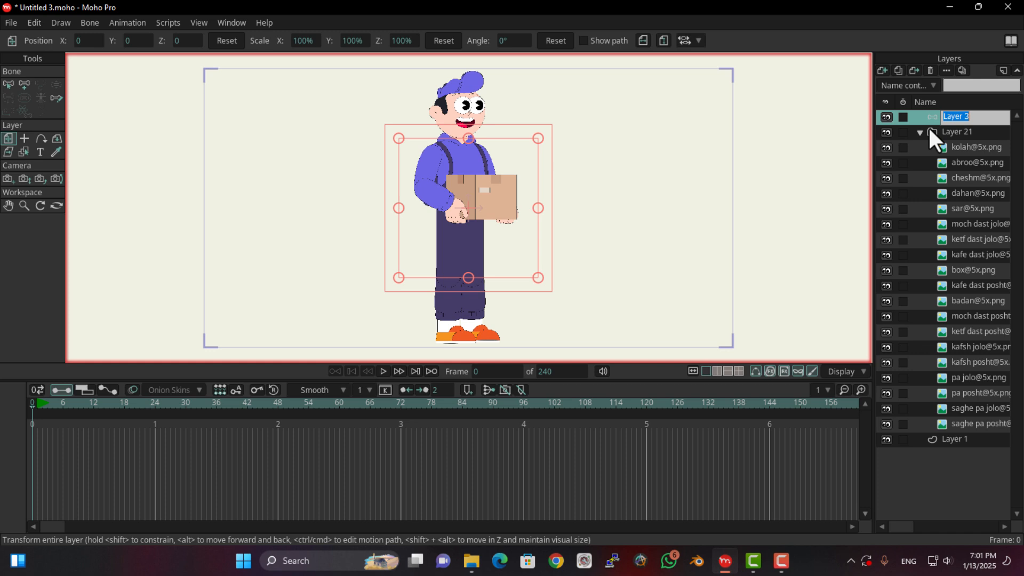
pyautogui.write('b')
pyautogui.write('ad boy')
pyautogui.press('Return')
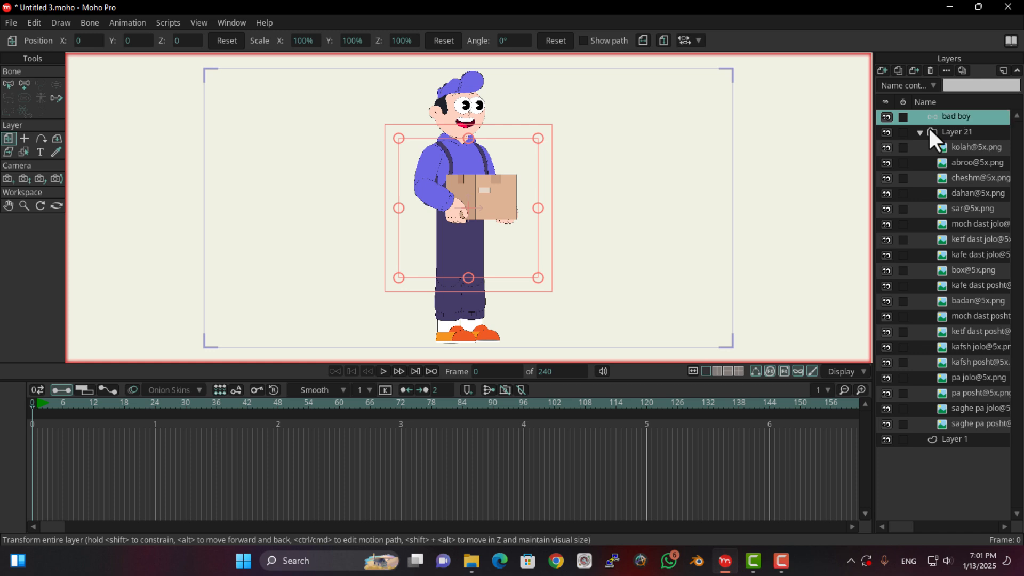
# Step: Move the collapsed Layer 21 group inside the bad boy bone layer and delete Layer 1
pyautogui.click(953, 131)
pyautogui.click(920, 132)
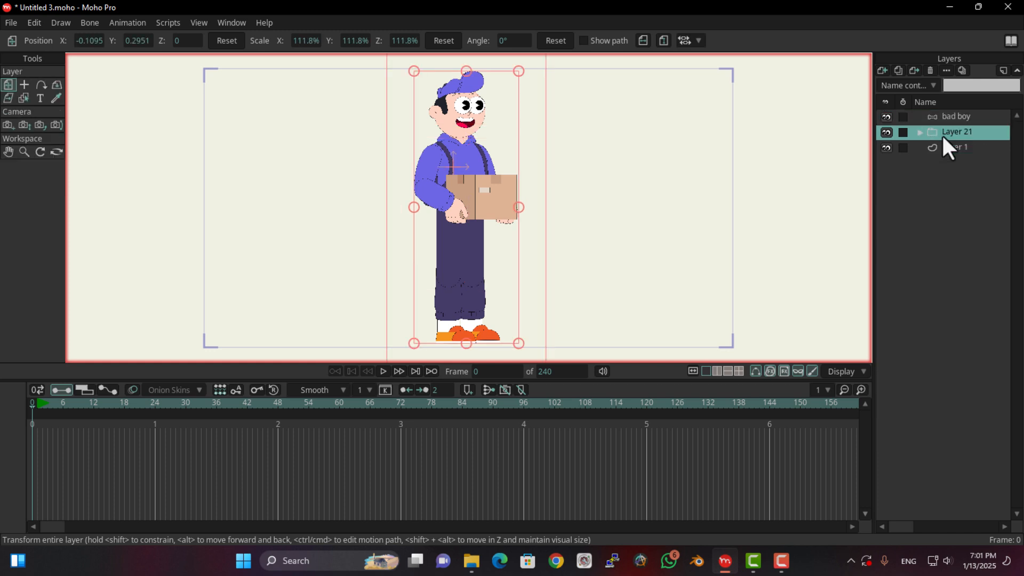
pyautogui.click(919, 132)
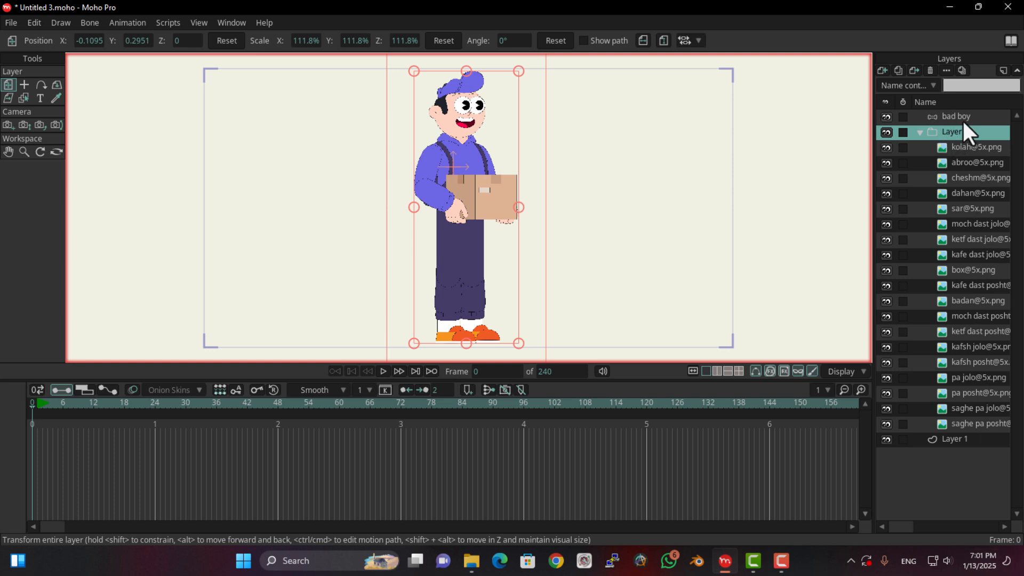
pyautogui.click(921, 132)
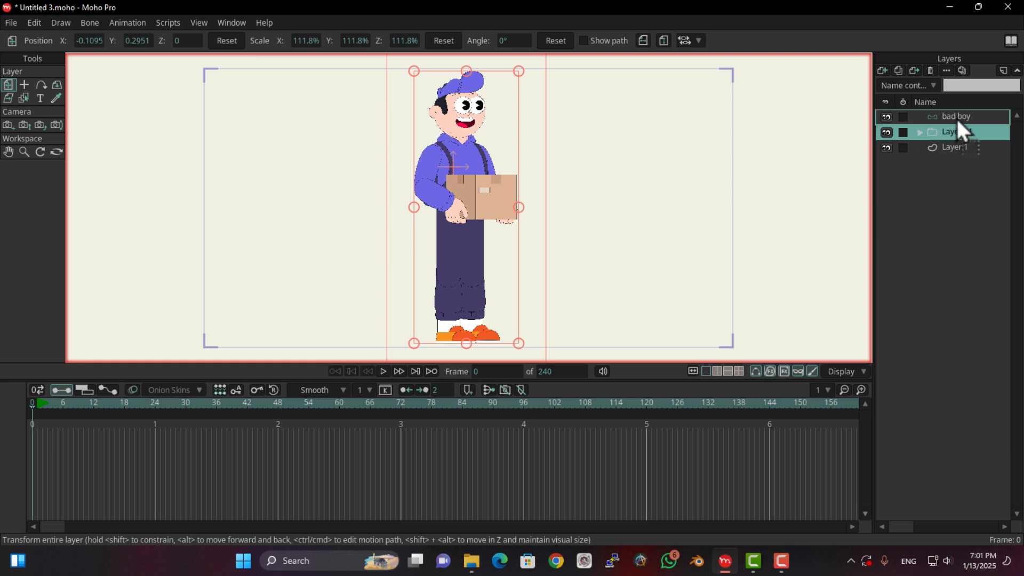
pyautogui.click(948, 149)
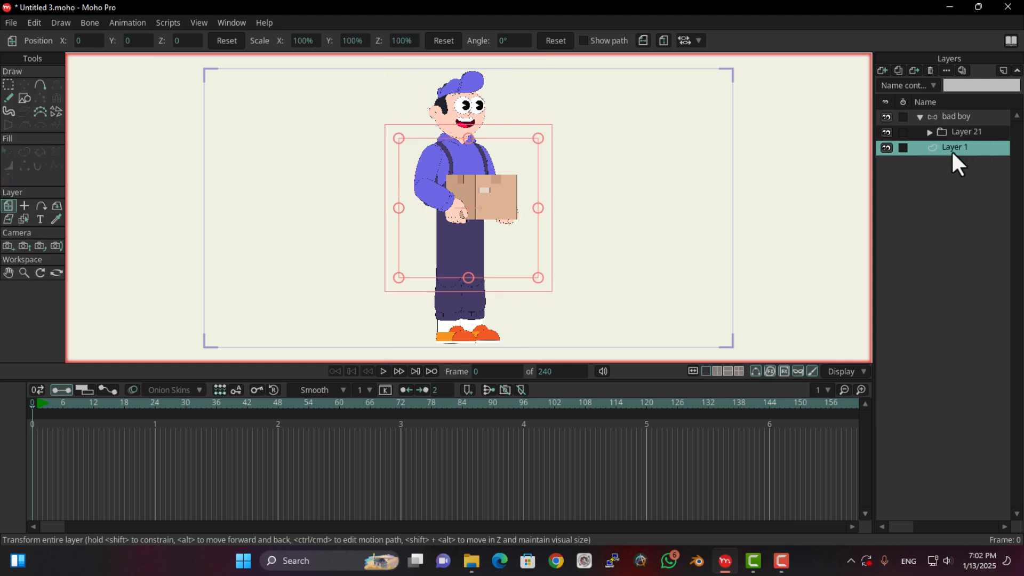
pyautogui.click(925, 71)
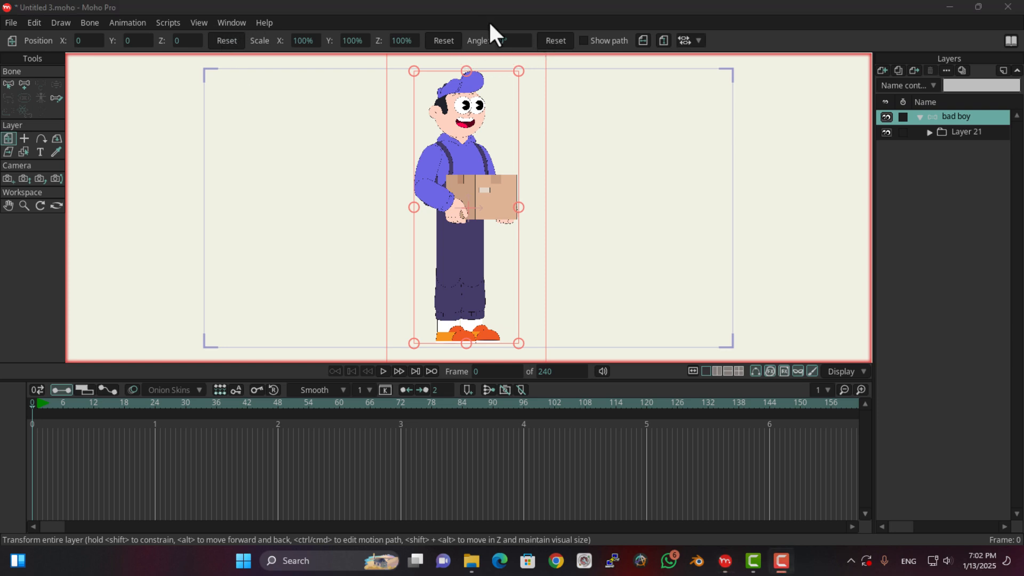
# Step: Add a short horizontal root bone across the character's waist with the Add Bone tool on the bad boy layer
pyautogui.scroll(5, 402, 327)
pyautogui.click(509, 130)
pyautogui.moveTo(508, 130); pyautogui.dragTo(491, 338)
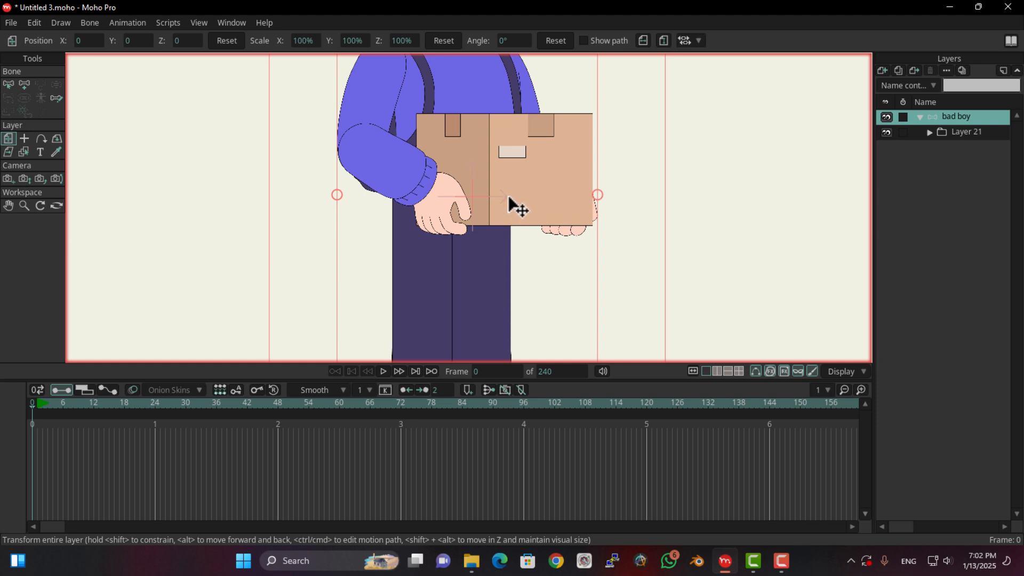
pyautogui.scroll(-3, 514, 211)
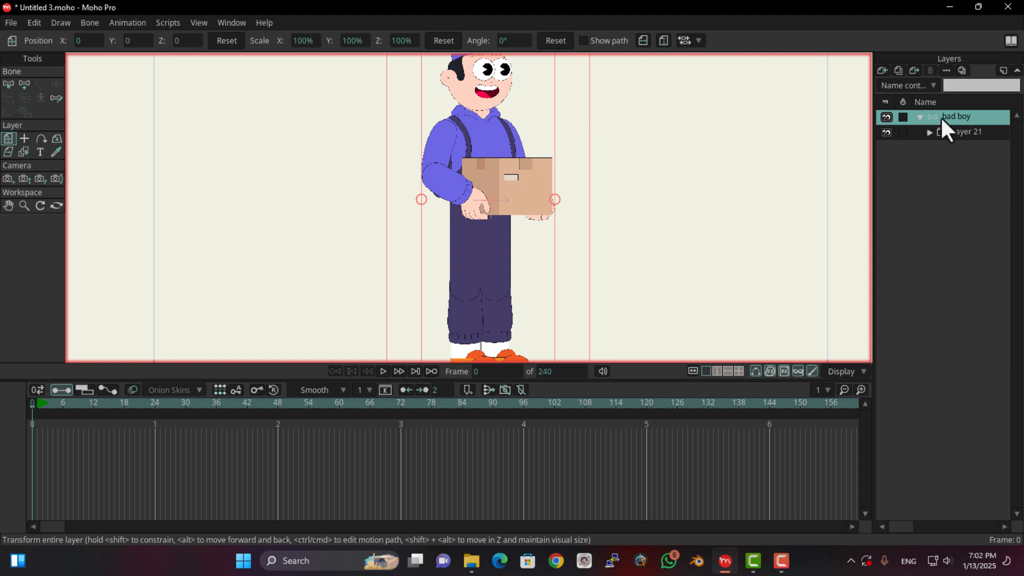
pyautogui.click(24, 83)
pyautogui.scroll(2, 555, 288)
pyautogui.scroll(4, 469, 265)
pyautogui.scroll(-2, 423, 197)
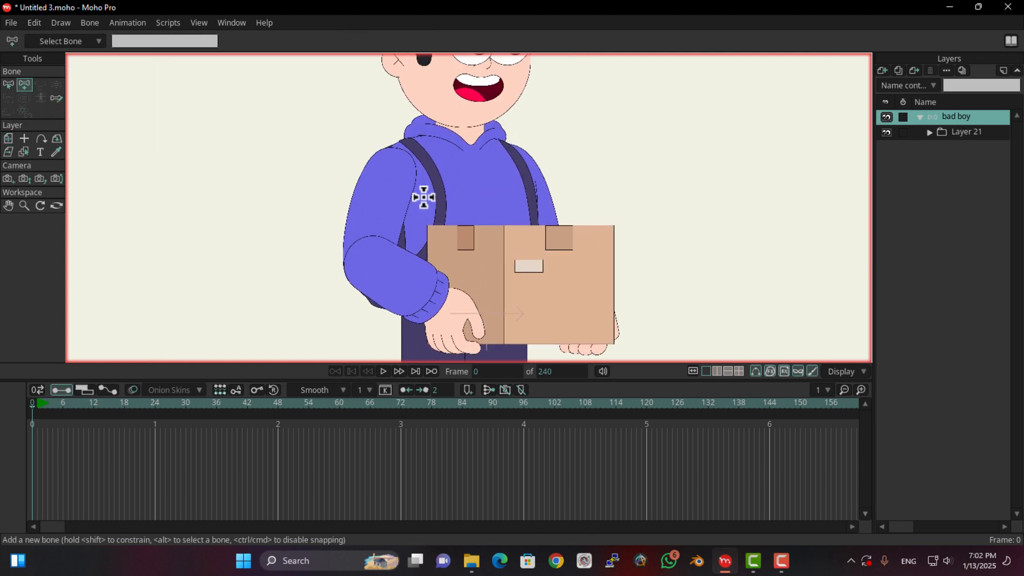
pyautogui.scroll(4, 432, 248)
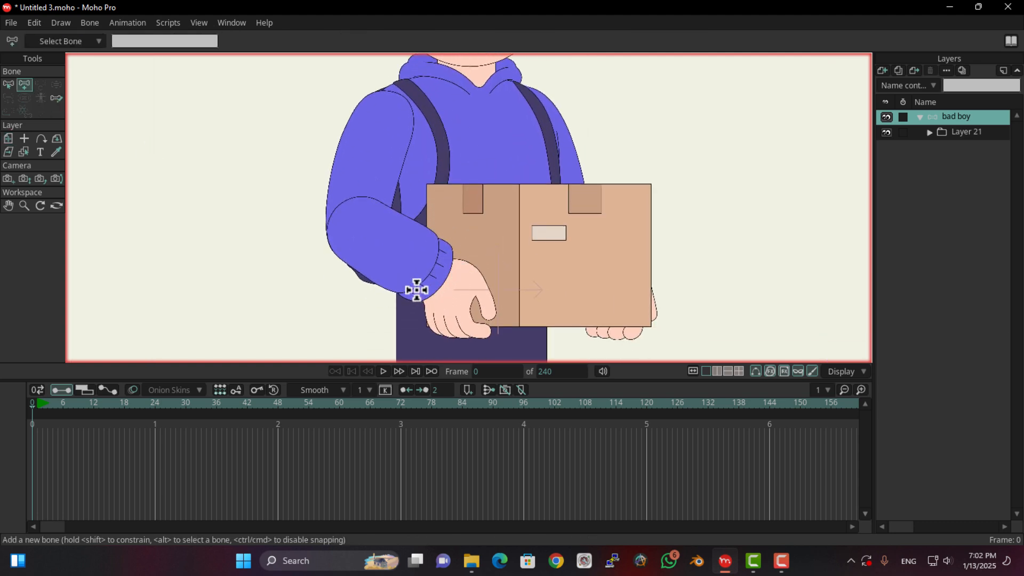
pyautogui.moveTo(405, 289); pyautogui.dragTo(541, 291)
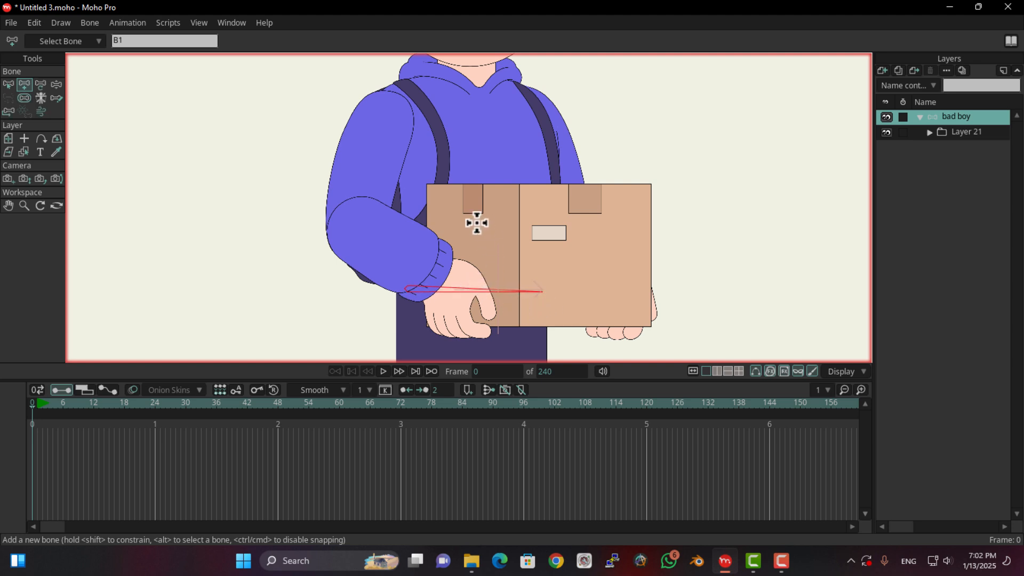
pyautogui.moveTo(476, 223); pyautogui.dragTo(514, 187)
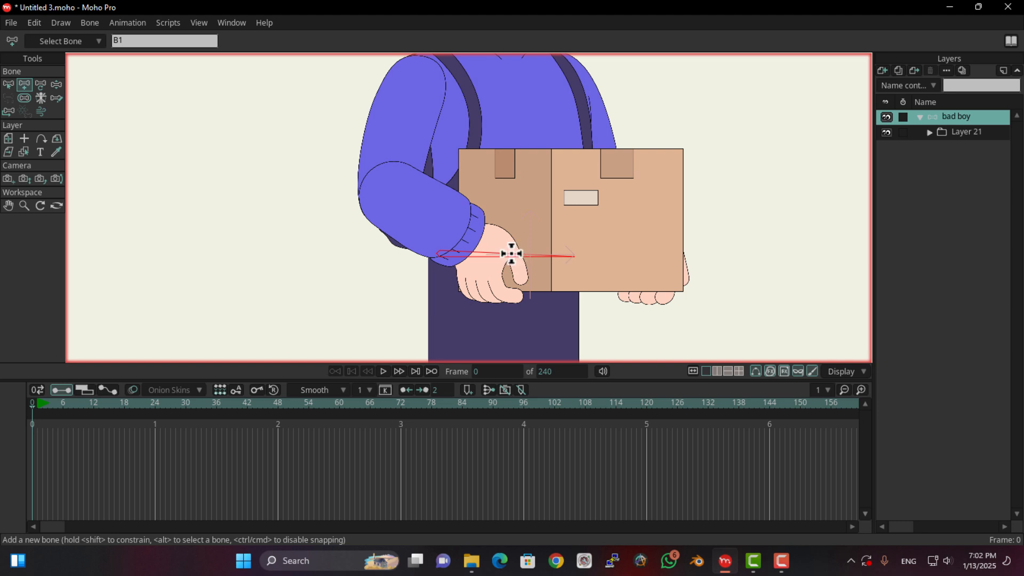
pyautogui.moveTo(511, 253); pyautogui.dragTo(502, 55)
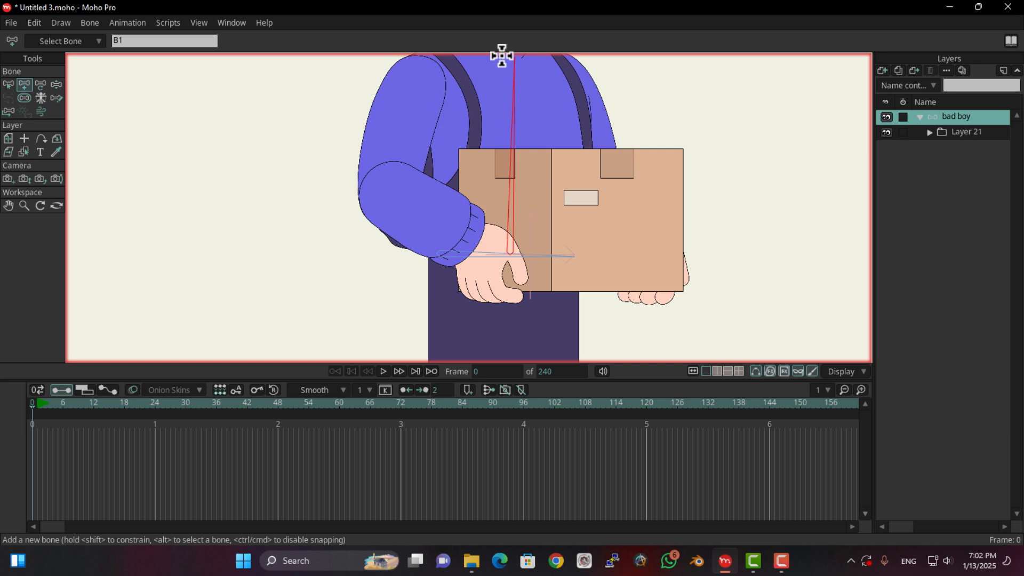
pyautogui.moveTo(516, 114); pyautogui.dragTo(530, 266)
pyautogui.hotkey('ctrl', 'z')
pyautogui.scroll(-2, 509, 131)
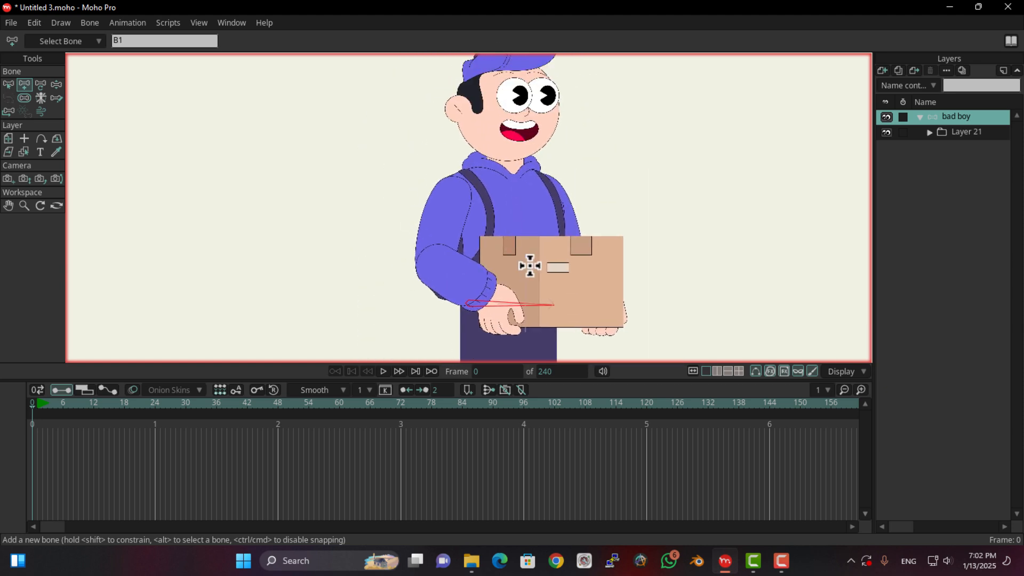
# Step: Try a spine bone from the root bone to the neck, check the head and torso images by toggling visibility, and undo the bone
pyautogui.moveTo(513, 301); pyautogui.dragTo(613, 163)
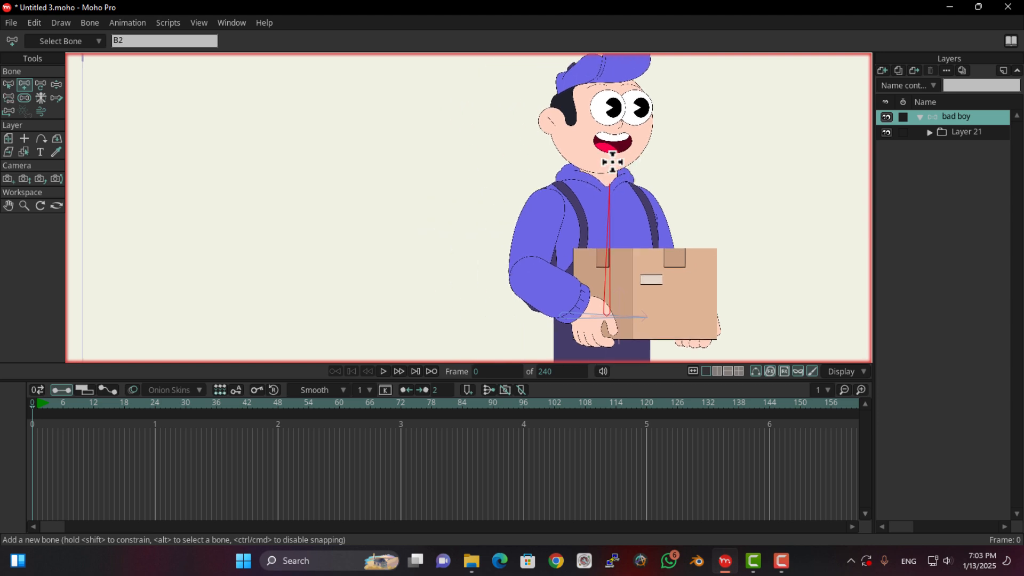
pyautogui.click(928, 131)
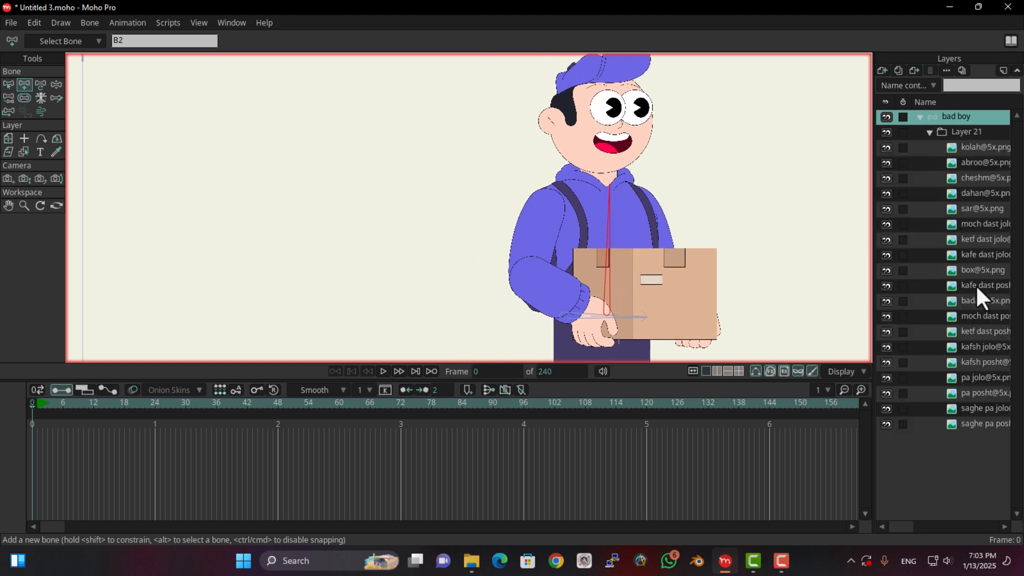
pyautogui.click(966, 206)
pyautogui.click(889, 207)
pyautogui.click(889, 207)
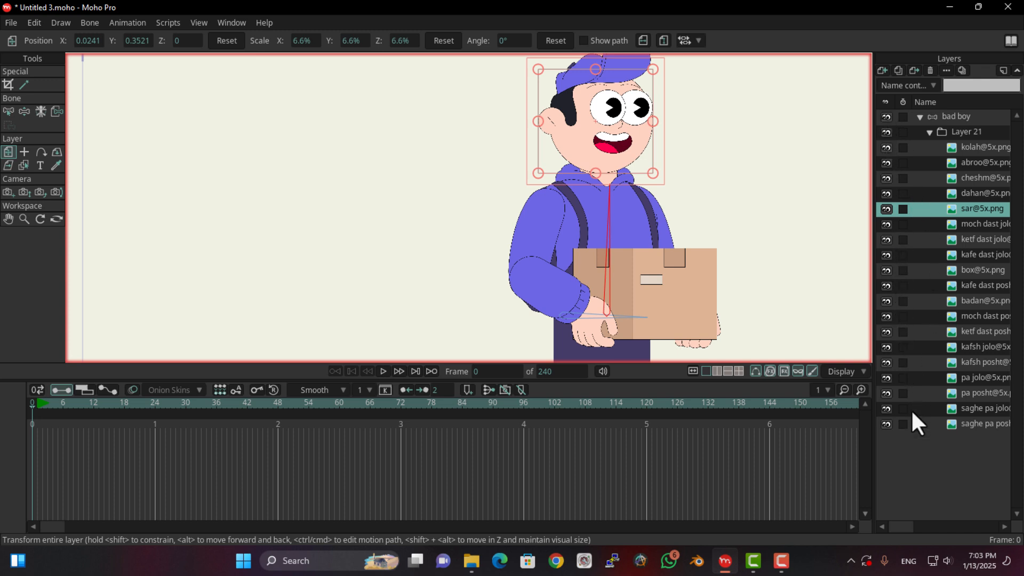
pyautogui.click(885, 301)
pyautogui.click(885, 301)
pyautogui.hotkey('ctrl', 'z')
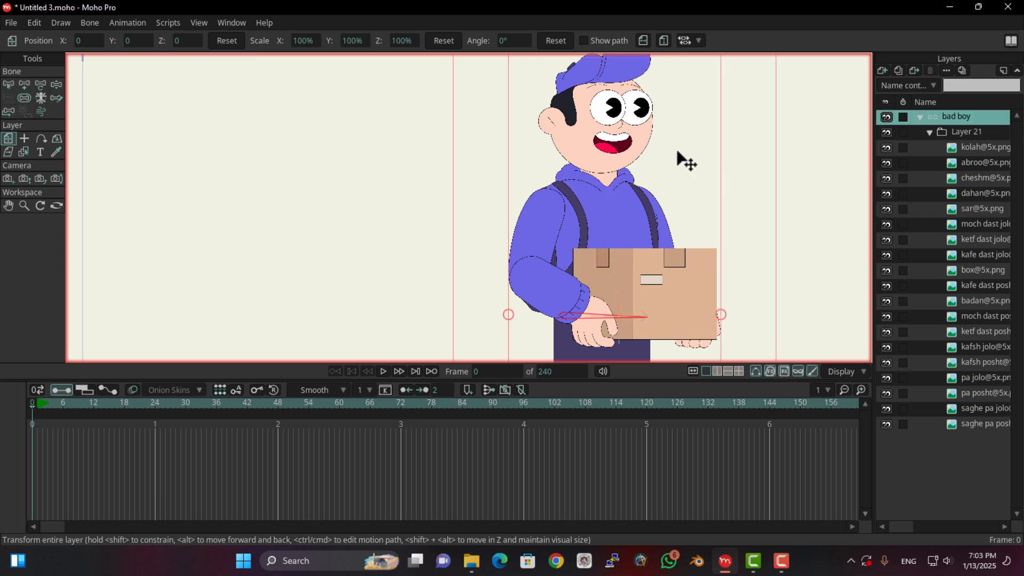
# Step: Add a vertical spine bone from the root bone to the neck and a head bone from there up to the forehead
pyautogui.click(24, 84)
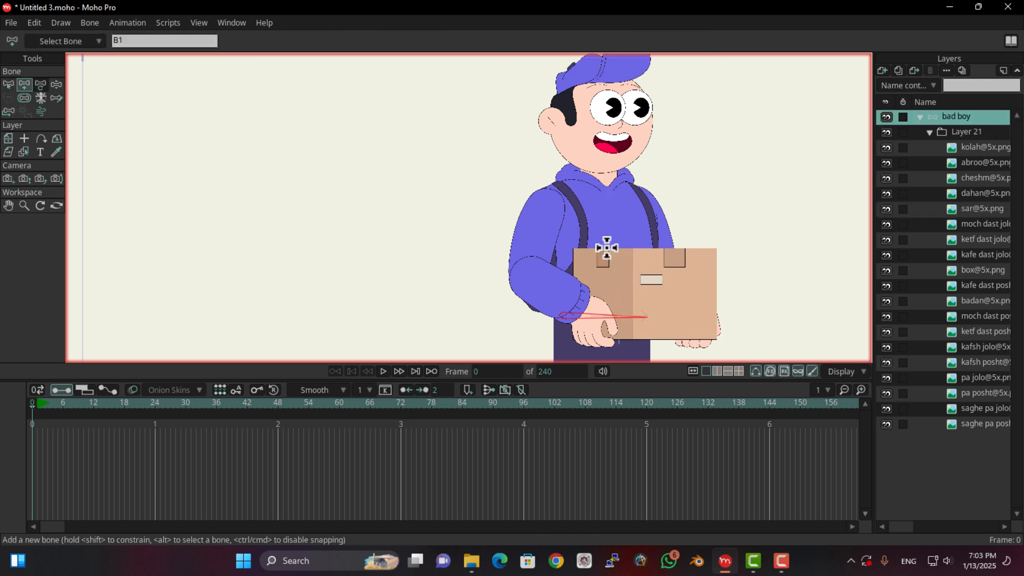
pyautogui.moveTo(602, 314)
pyautogui.mouseDown()
pyautogui.moveTo(604, 171)
pyautogui.moveTo(619, 206)
pyautogui.moveTo(600, 299)
pyautogui.moveTo(599, 202)
pyautogui.mouseUp()
pyautogui.scroll(2, 581, 267)
pyautogui.scroll(1, 581, 267)
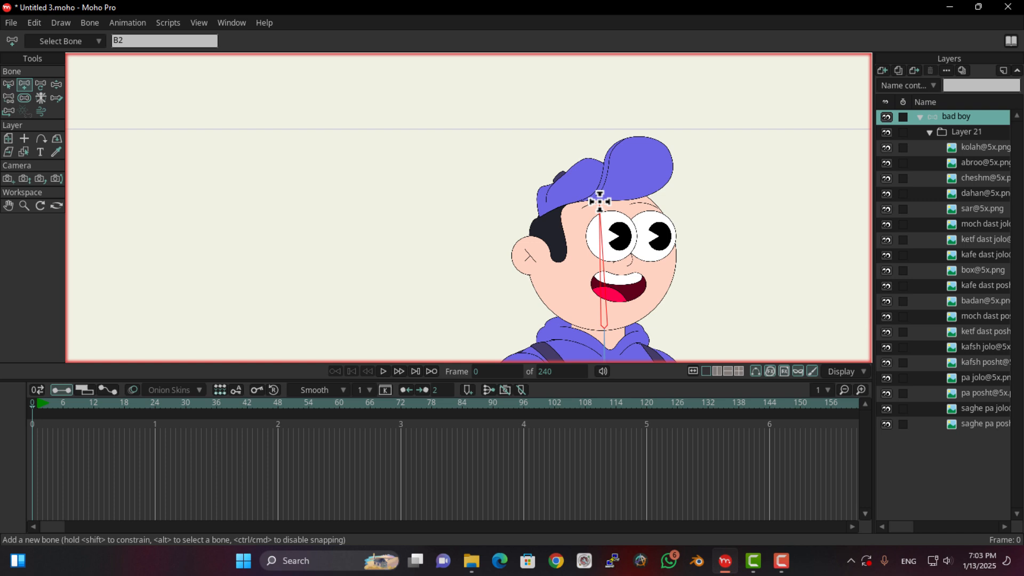
pyautogui.moveTo(600, 201); pyautogui.dragTo(599, 202)
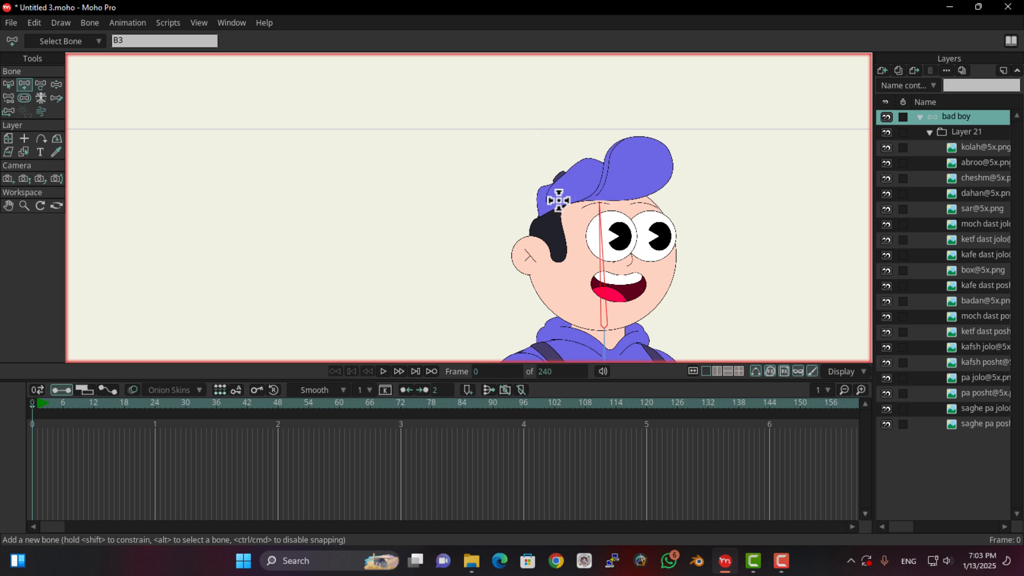
# Step: Add two chained bones along the cap, running from its back edge to its raised front
pyautogui.moveTo(544, 201); pyautogui.dragTo(659, 151)
pyautogui.scroll(-1, 598, 288)
pyautogui.moveTo(596, 352); pyautogui.dragTo(599, 196)
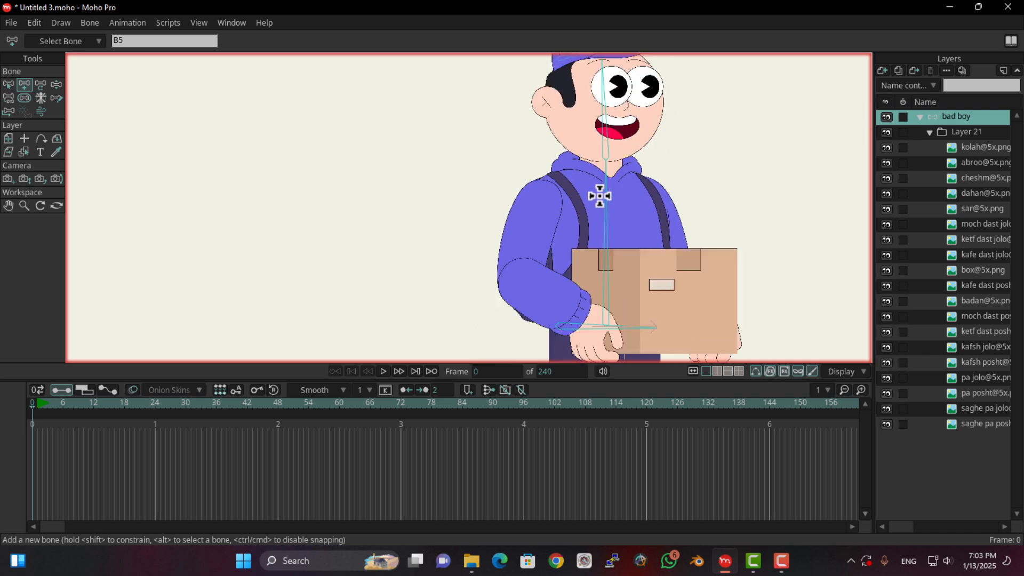
pyautogui.scroll(-2, 586, 160)
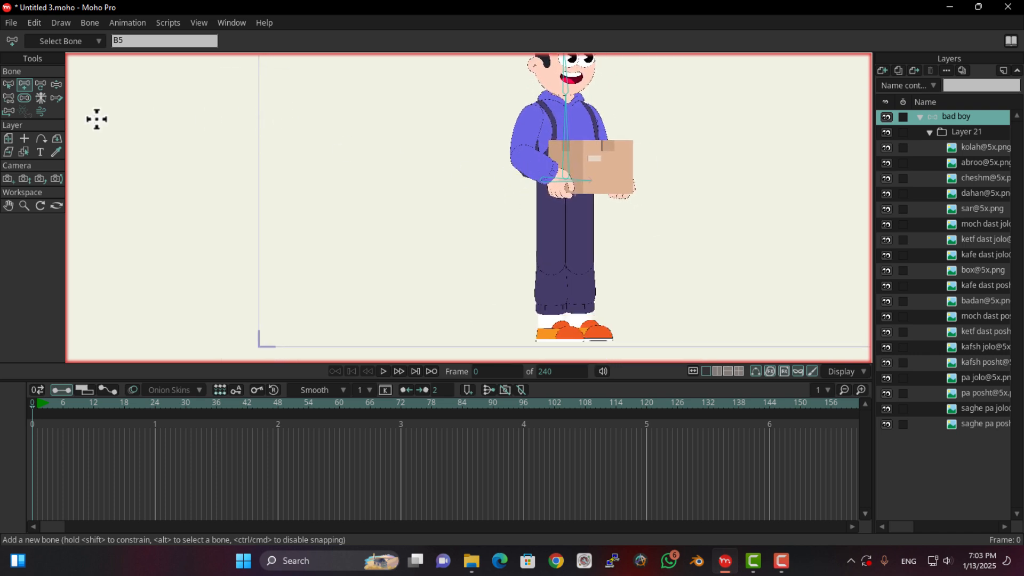
pyautogui.moveTo(563, 182); pyautogui.dragTo(552, 217)
pyautogui.scroll(2, 551, 217)
pyautogui.moveTo(536, 171); pyautogui.dragTo(528, 210)
pyautogui.moveTo(471, 155); pyautogui.dragTo(462, 219)
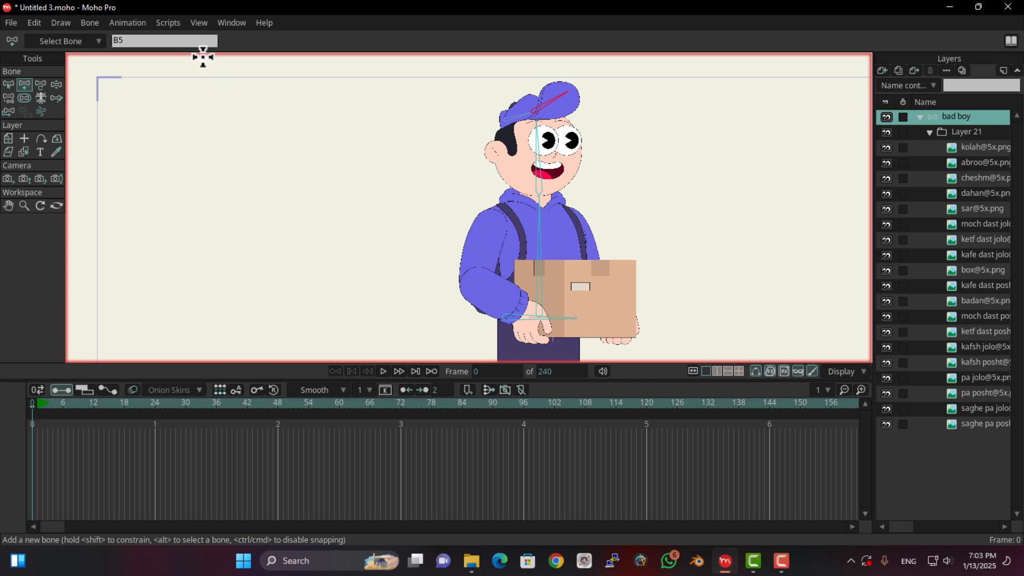
# Step: With the spine bone as parent, add chained upper-arm, forearm and hand bones along the character's front arm
pyautogui.click(9, 84)
pyautogui.click(535, 248)
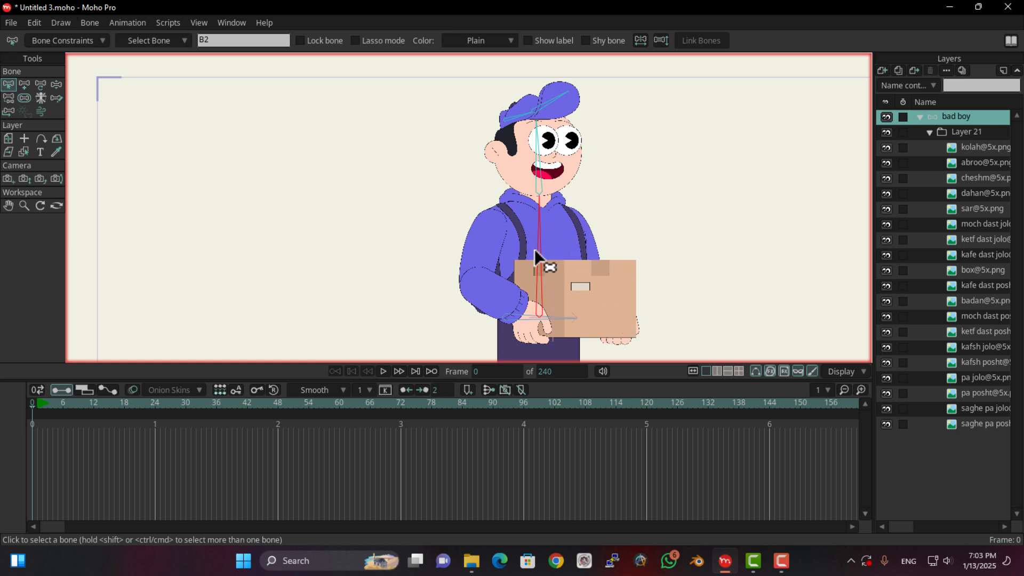
pyautogui.click(24, 84)
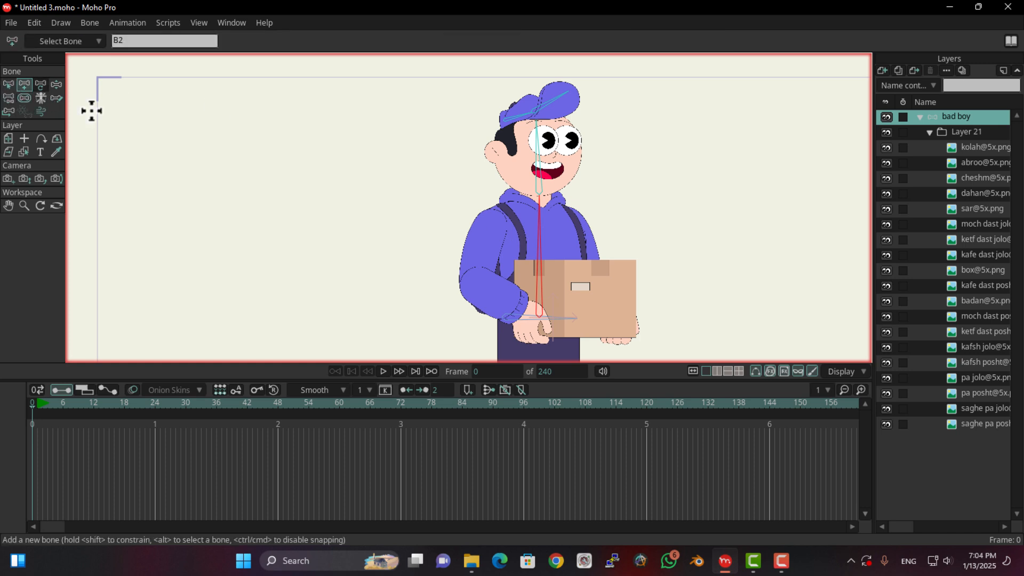
pyautogui.scroll(3, 529, 240)
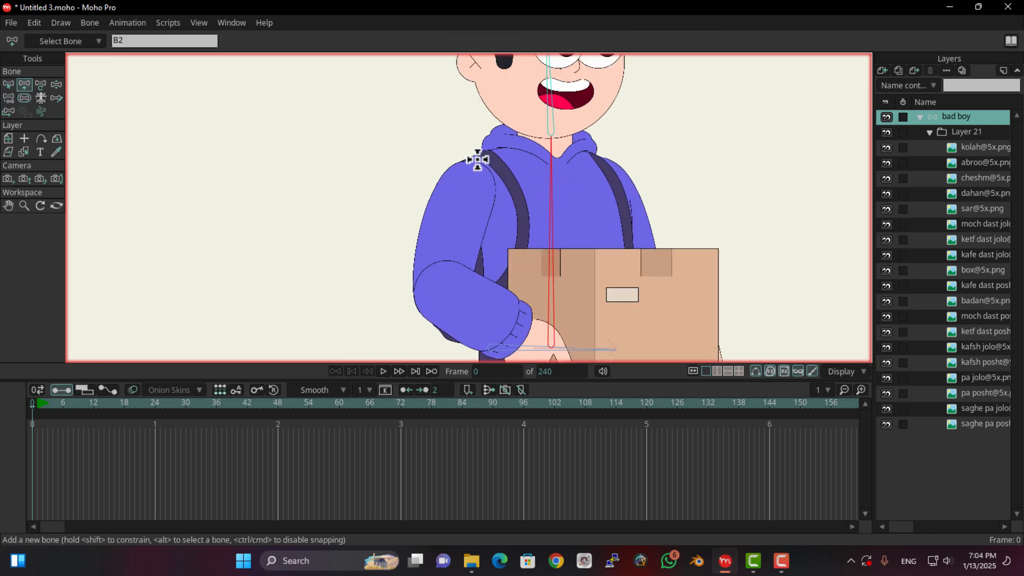
pyautogui.moveTo(472, 163)
pyautogui.mouseDown()
pyautogui.moveTo(437, 262)
pyautogui.moveTo(447, 293)
pyautogui.moveTo(516, 337)
pyautogui.moveTo(429, 210)
pyautogui.moveTo(457, 256)
pyautogui.moveTo(355, 367)
pyautogui.mouseUp()
# Step: Hide the box image and, with the spine bone as parent, chain upper-arm, forearm and hand bones along the character's back arm
pyautogui.click(9, 84)
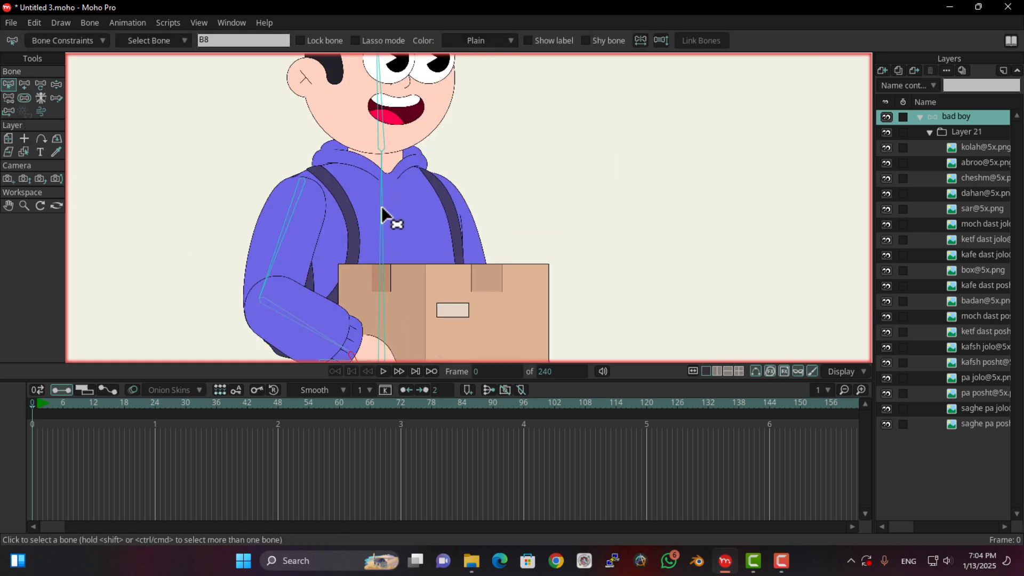
pyautogui.click(382, 202)
pyautogui.moveTo(560, 315); pyautogui.dragTo(536, 146)
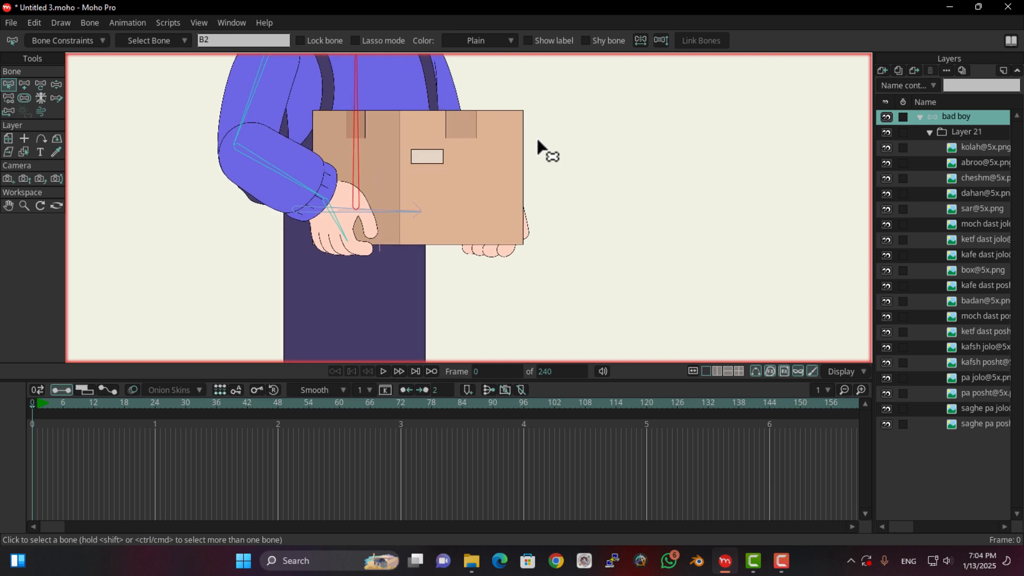
pyautogui.click(886, 270)
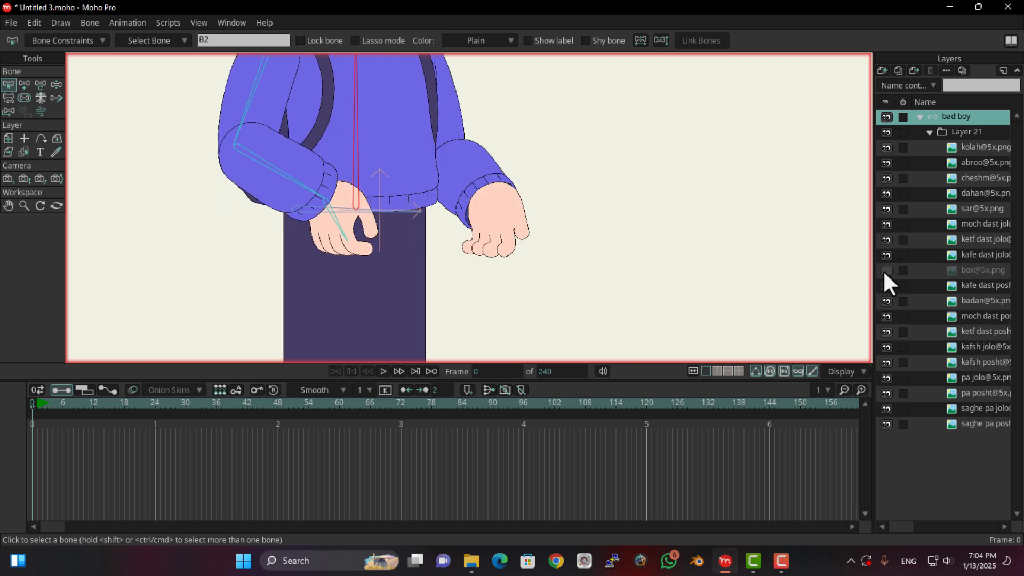
pyautogui.moveTo(560, 205); pyautogui.dragTo(582, 272)
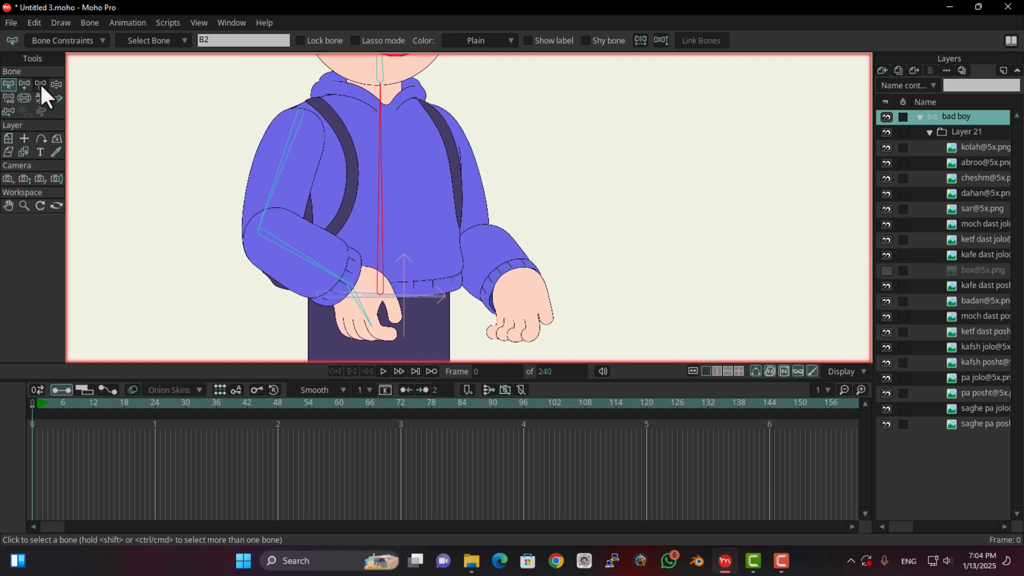
pyautogui.click(25, 84)
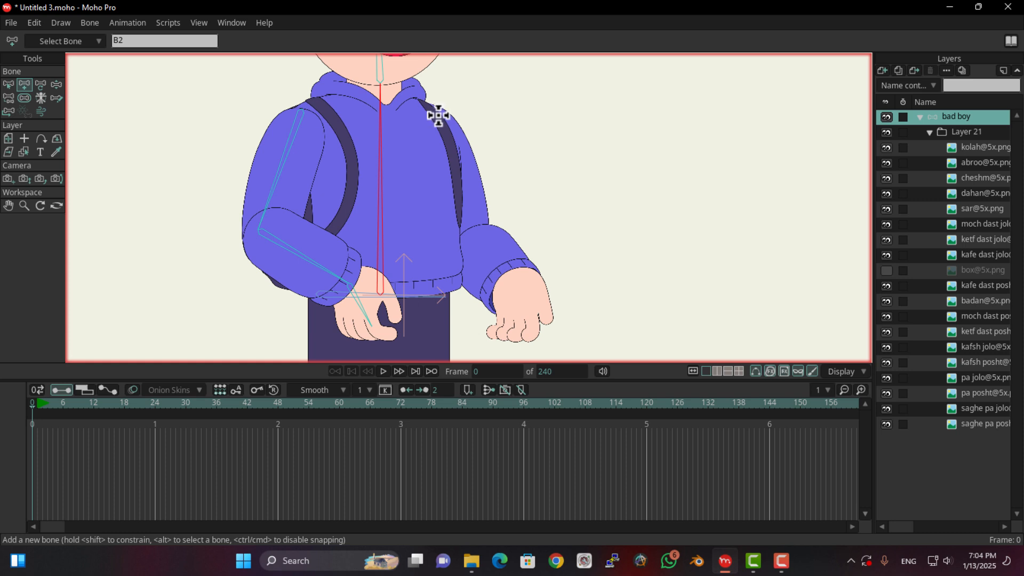
pyautogui.moveTo(435, 114)
pyautogui.mouseDown()
pyautogui.moveTo(475, 240)
pyautogui.moveTo(507, 278)
pyautogui.moveTo(516, 334)
pyautogui.mouseUp()
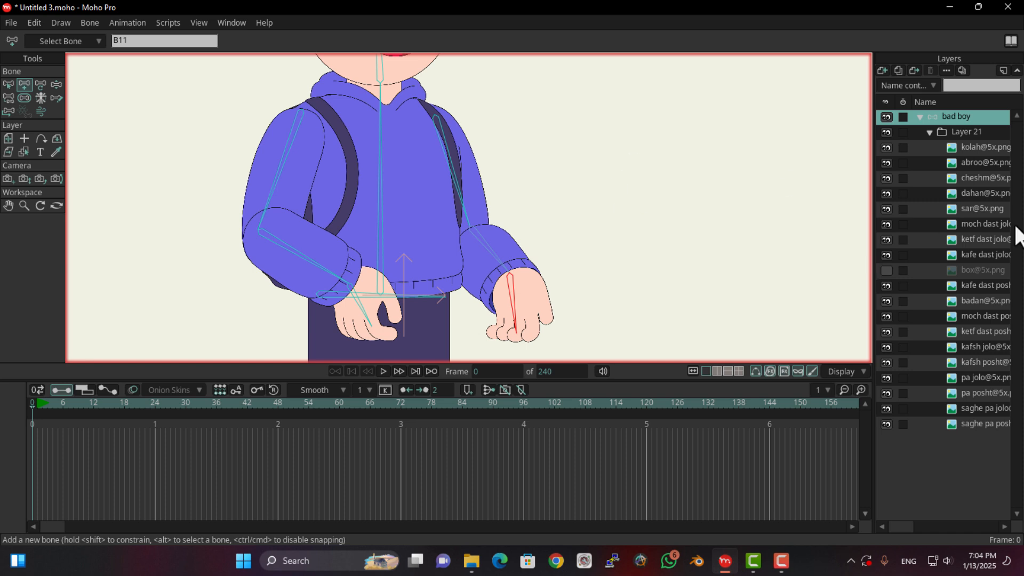
# Step: With the horizontal root bone as parent, add chained thigh, shin and foot bones along the character's front leg
pyautogui.moveTo(481, 301); pyautogui.dragTo(533, 74)
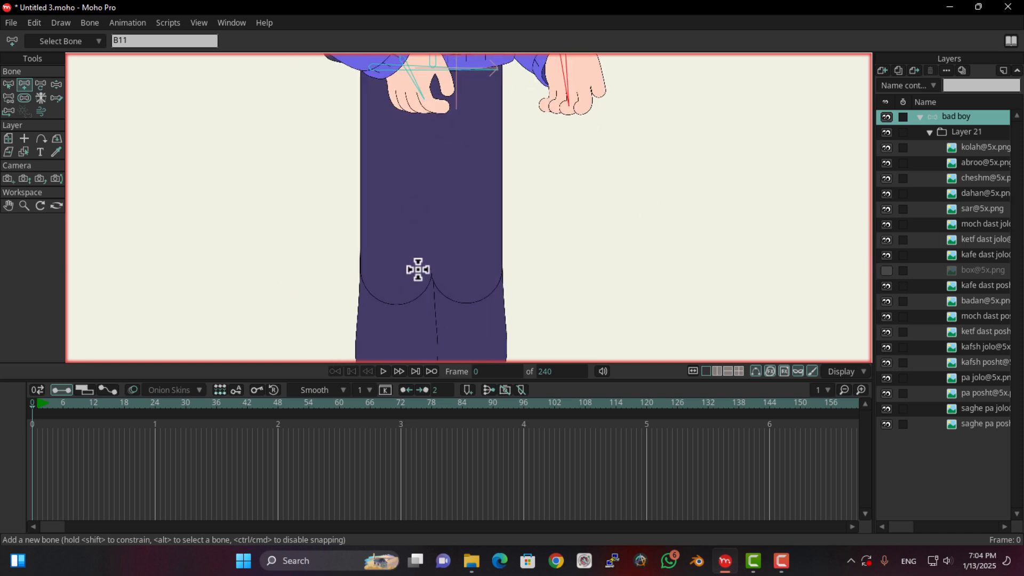
pyautogui.scroll(-2, 408, 277)
pyautogui.moveTo(403, 233); pyautogui.dragTo(422, 186)
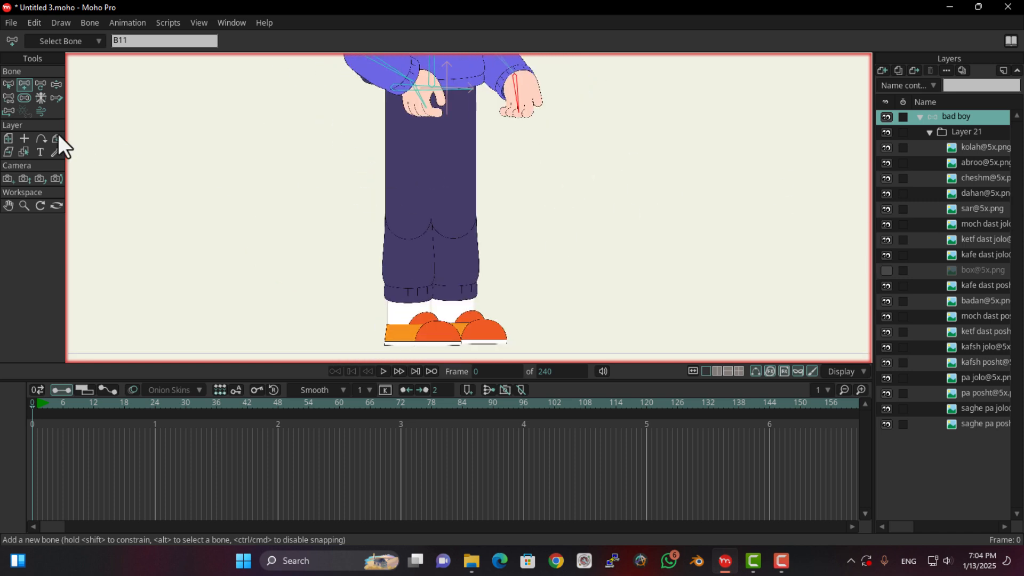
pyautogui.moveTo(174, 88); pyautogui.dragTo(225, 186)
pyautogui.click(4, 88)
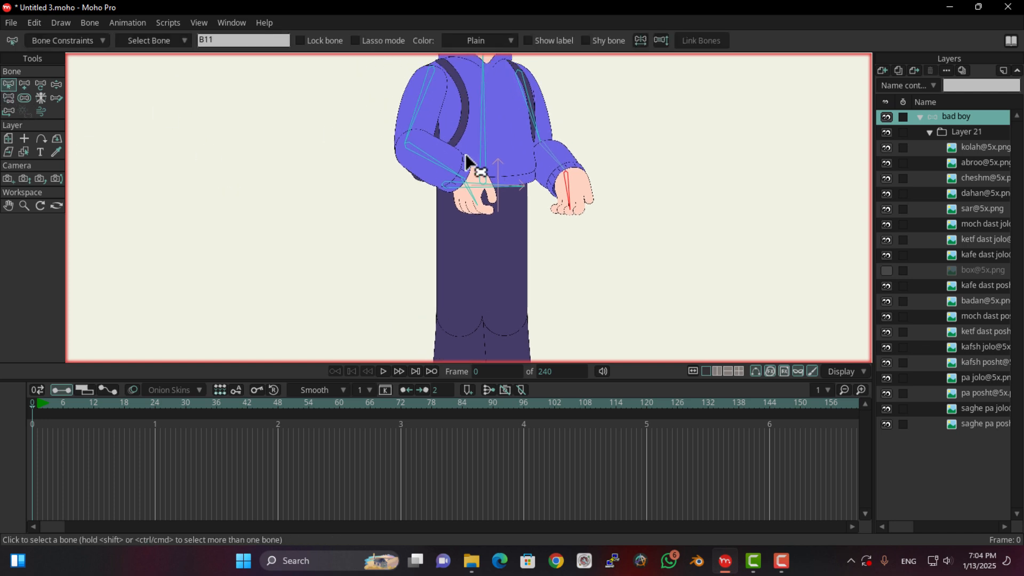
pyautogui.moveTo(511, 205); pyautogui.dragTo(516, 277)
pyautogui.click(514, 274)
pyautogui.click(510, 259)
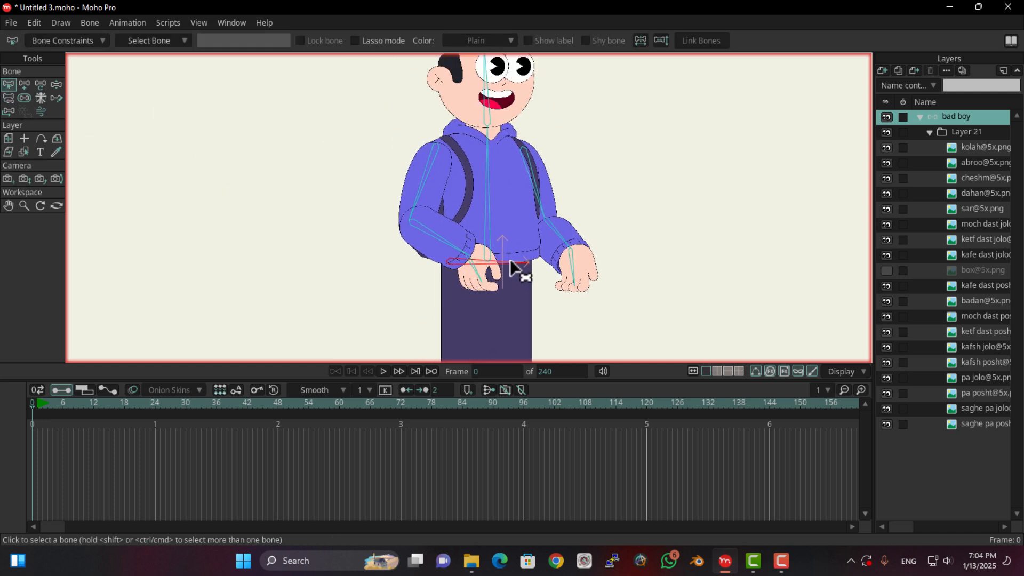
pyautogui.moveTo(520, 316); pyautogui.dragTo(375, 140)
pyautogui.press('a')
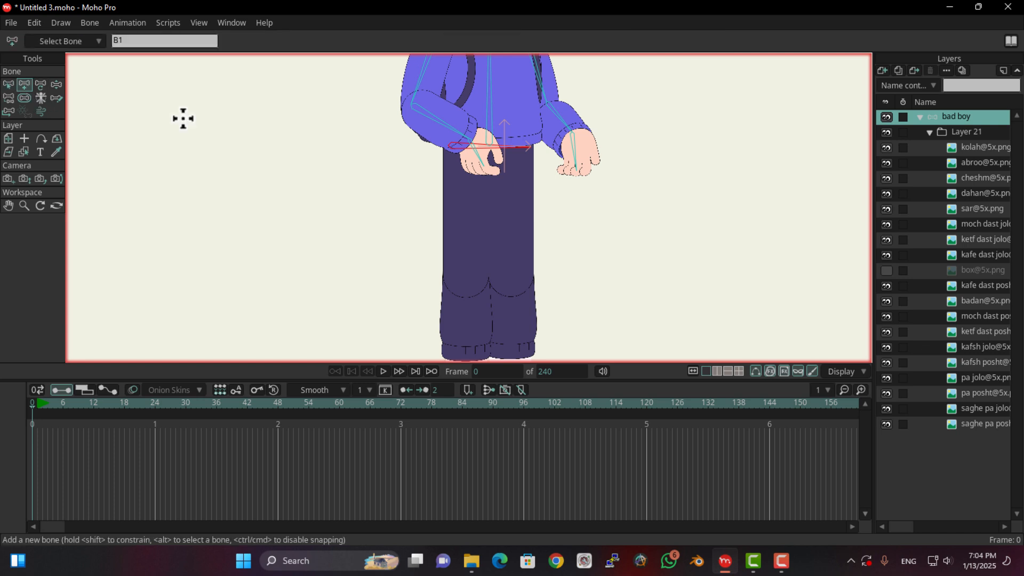
pyautogui.scroll(-2, 491, 153)
pyautogui.scroll(4, 494, 237)
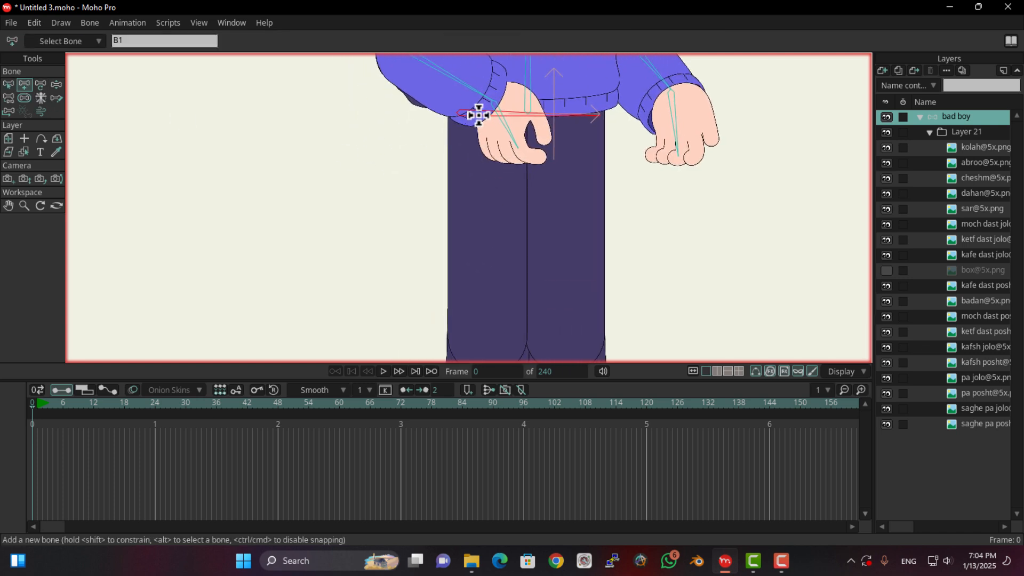
pyautogui.moveTo(475, 113); pyautogui.dragTo(597, 227)
pyautogui.moveTo(569, 219); pyautogui.dragTo(508, 383)
# Step: With the root bone as parent again, add chained thigh, shin and foot bones along the character's other leg
pyautogui.click(9, 85)
pyautogui.scroll(5, 575, 322)
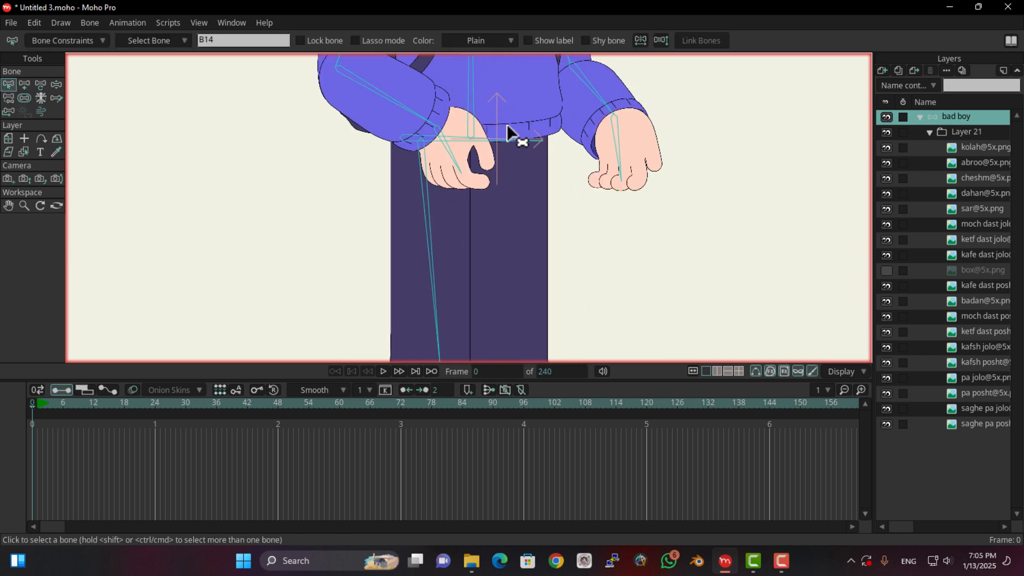
pyautogui.click(491, 143)
pyautogui.click(24, 85)
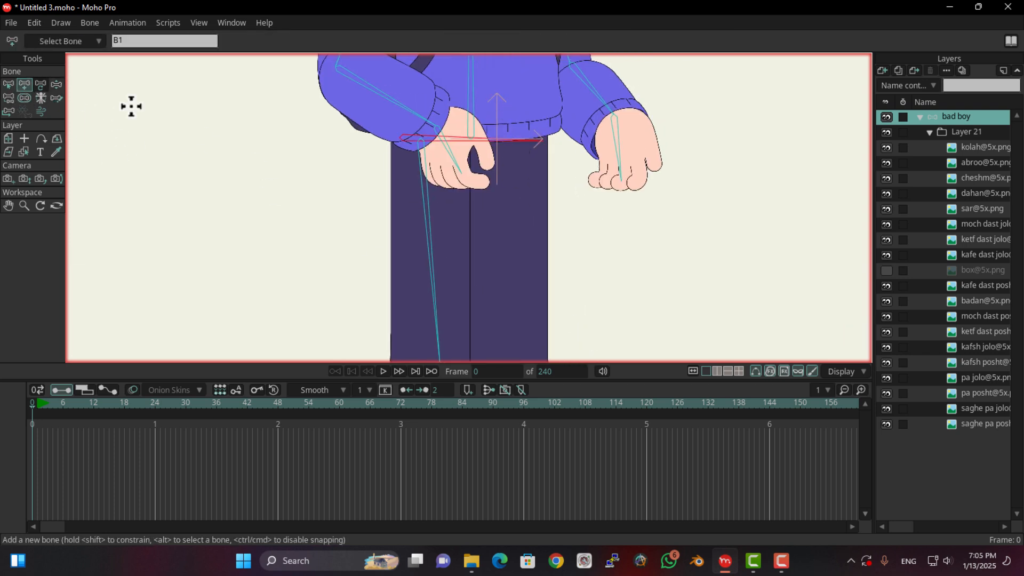
pyautogui.moveTo(495, 145); pyautogui.dragTo(475, 183)
pyautogui.scroll(-5, 498, 173)
pyautogui.moveTo(475, 183); pyautogui.dragTo(549, 319)
pyautogui.scroll(-2, 475, 206)
# Step: Examine the skeleton from the cap down to the legs, checking how the bones lie over the arms and torso
pyautogui.scroll(-3, 528, 163)
pyautogui.scroll(3, 528, 274)
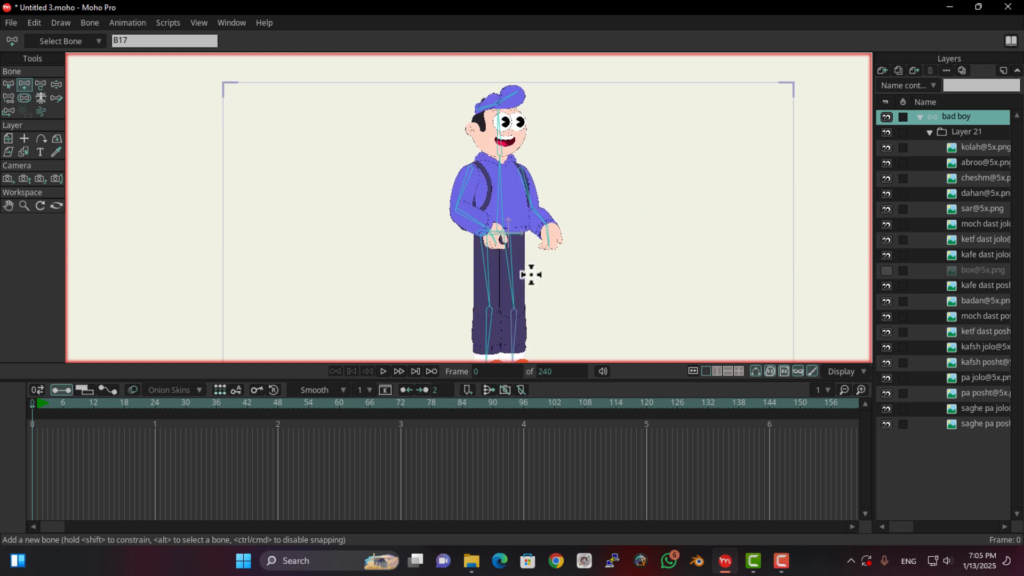
pyautogui.scroll(3, 526, 236)
pyautogui.scroll(-1, 530, 199)
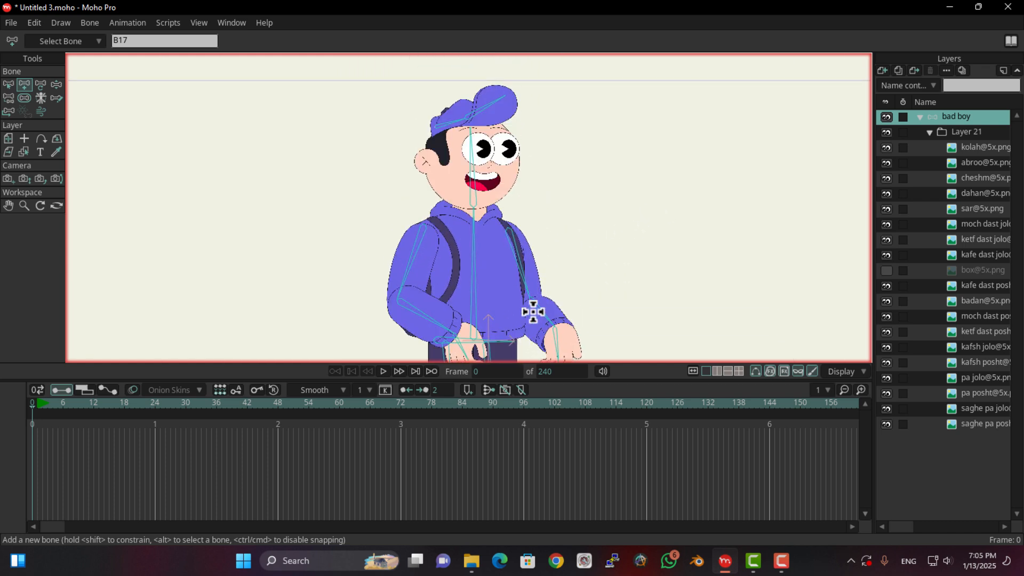
pyautogui.scroll(-3, 549, 171)
pyautogui.scroll(2, 553, 198)
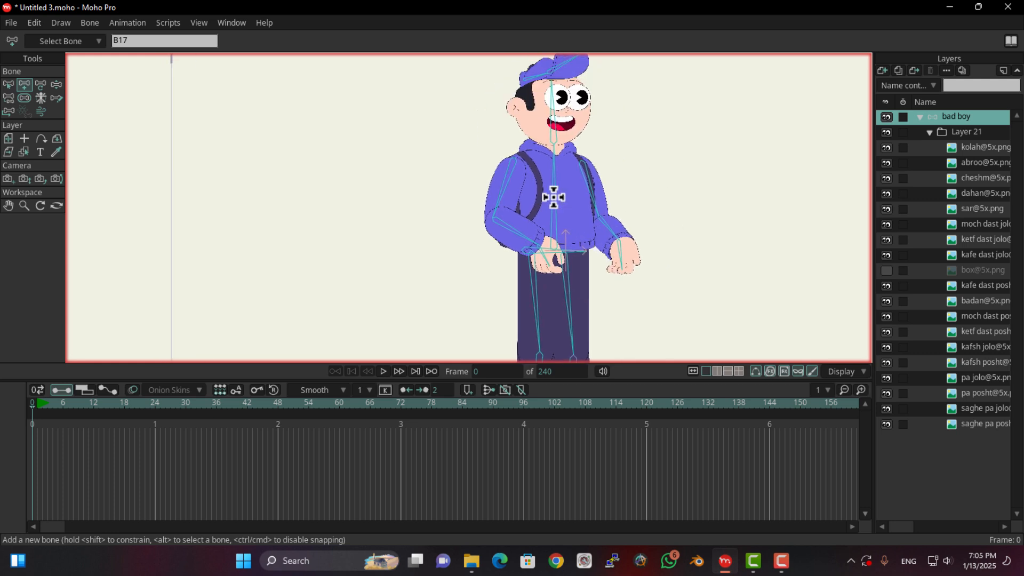
pyautogui.scroll(-2, 559, 196)
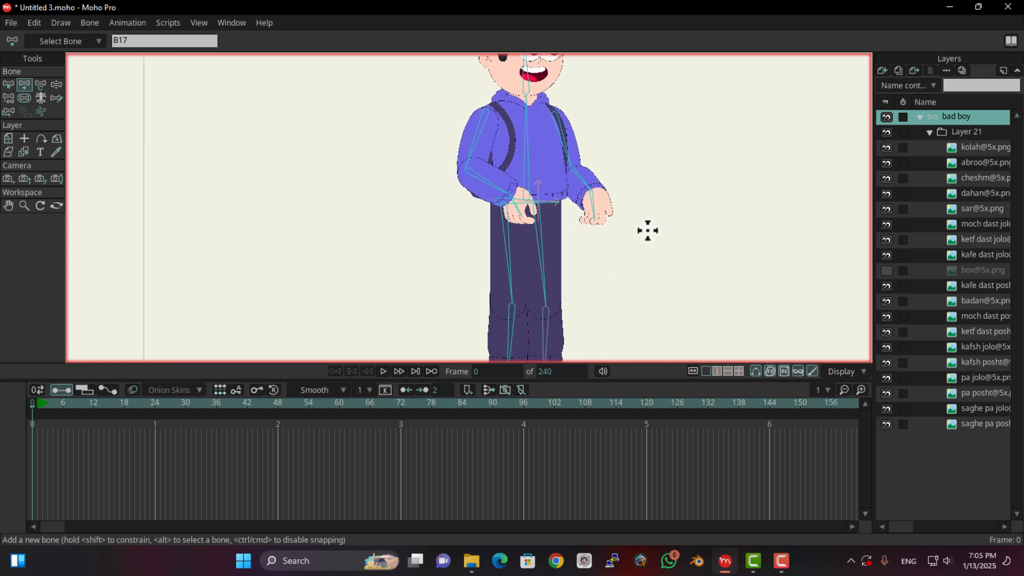
pyautogui.scroll(2, 647, 230)
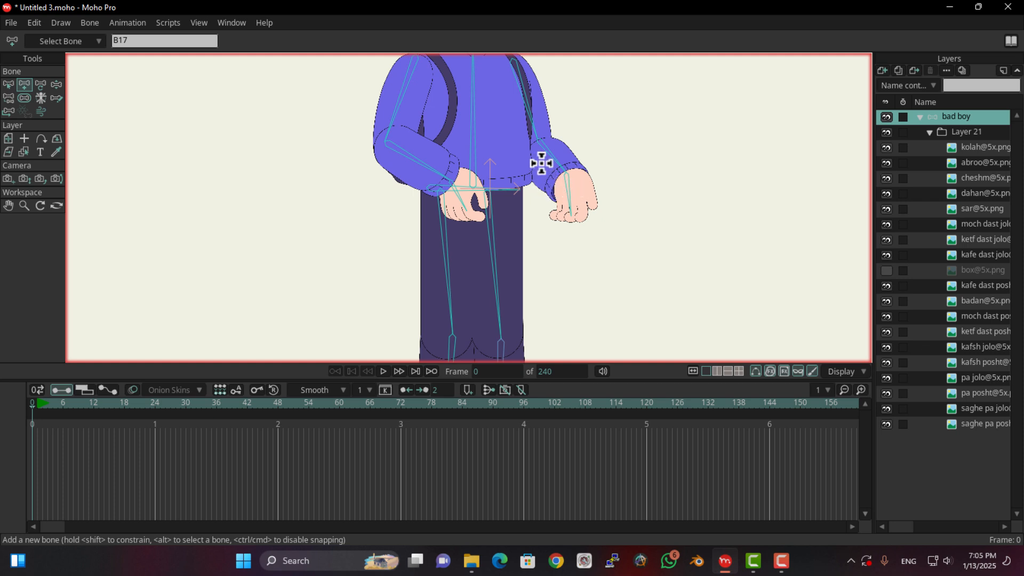
pyautogui.moveTo(539, 163); pyautogui.dragTo(585, 261)
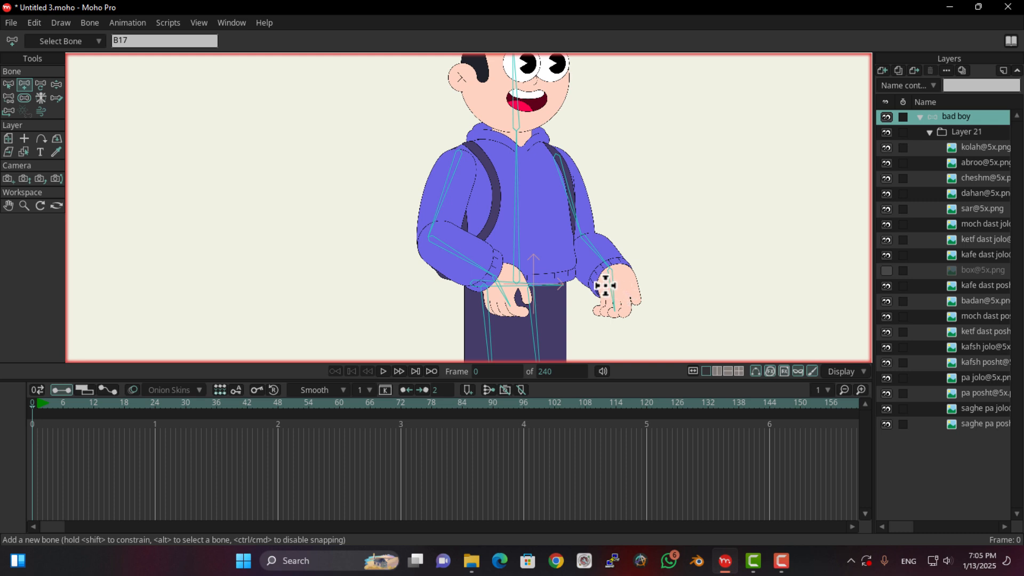
# Step: Make the box image visible again and reselect the bad boy bone layer after checking the cap image layer
pyautogui.click(886, 271)
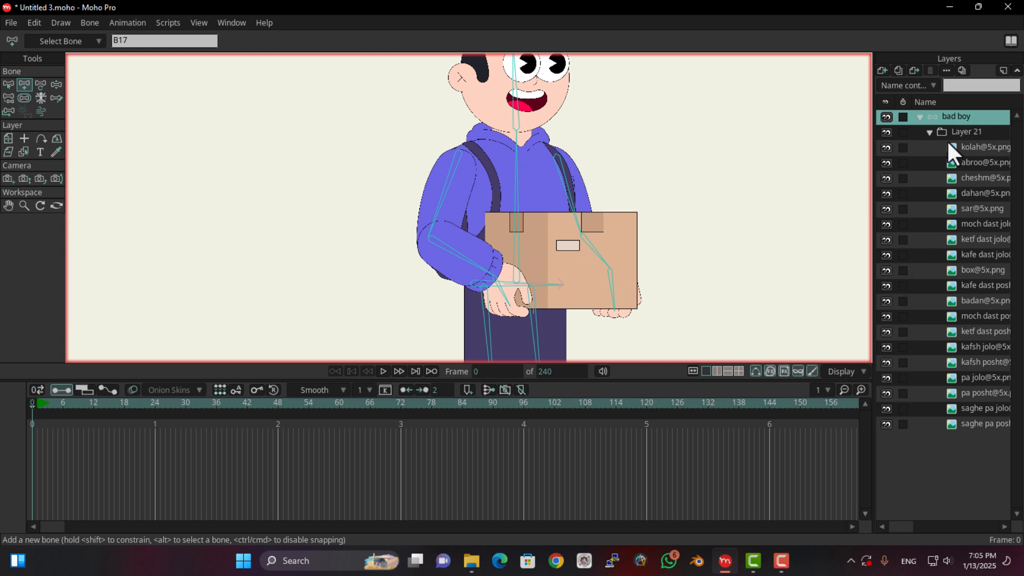
pyautogui.click(976, 148)
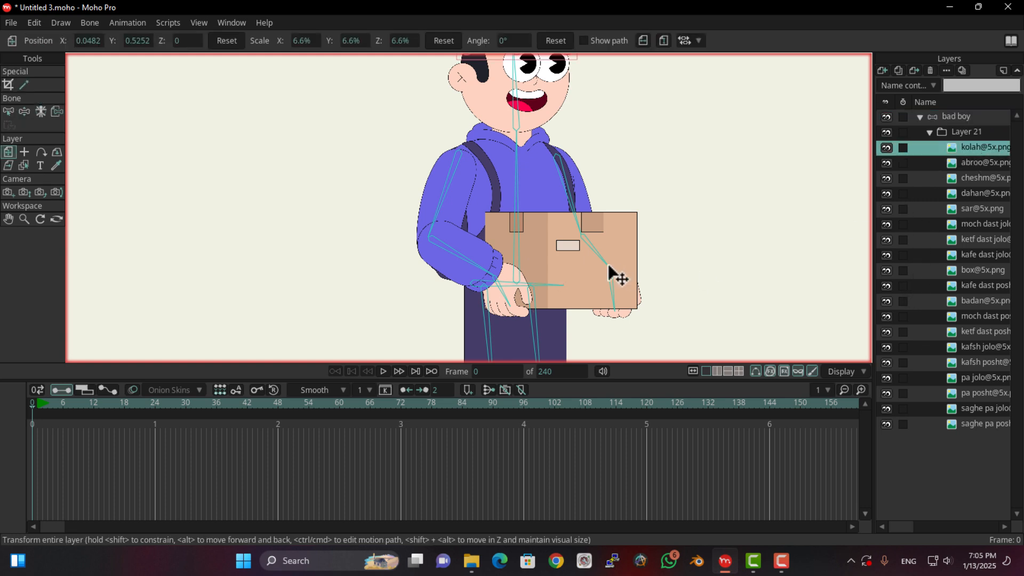
pyautogui.scroll(3, 518, 263)
pyautogui.scroll(-3, 506, 213)
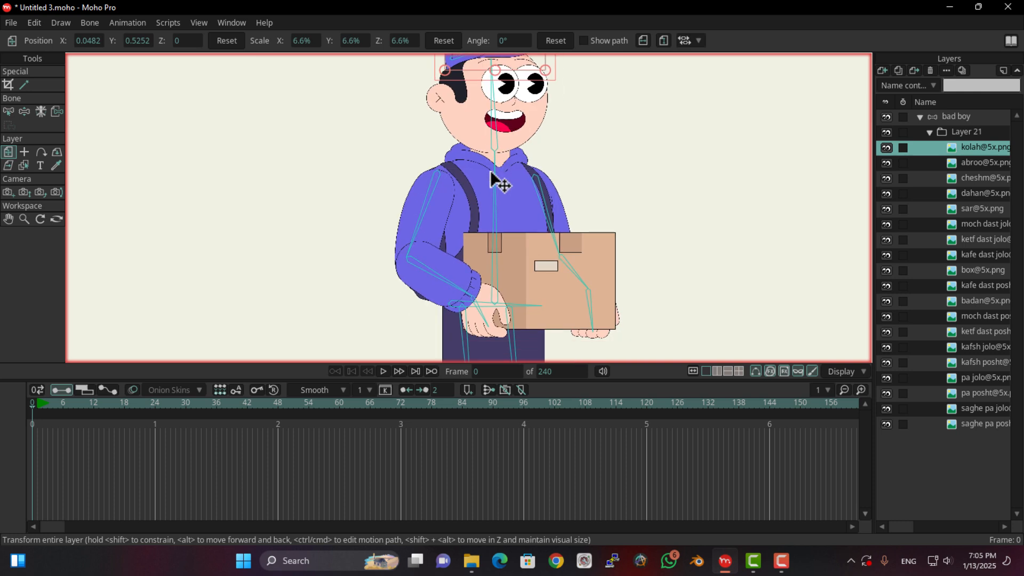
pyautogui.scroll(-1, 489, 229)
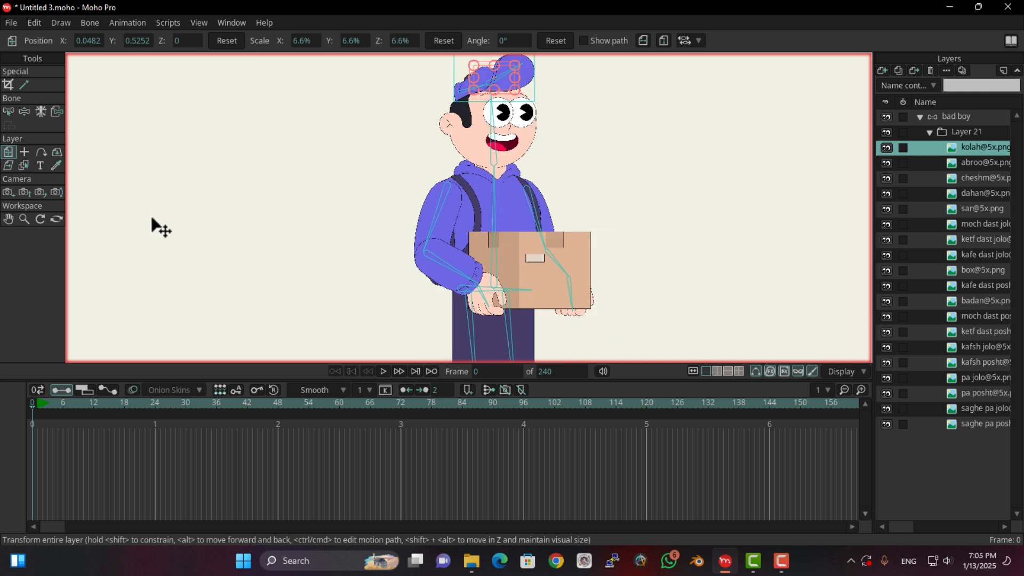
pyautogui.click(967, 116)
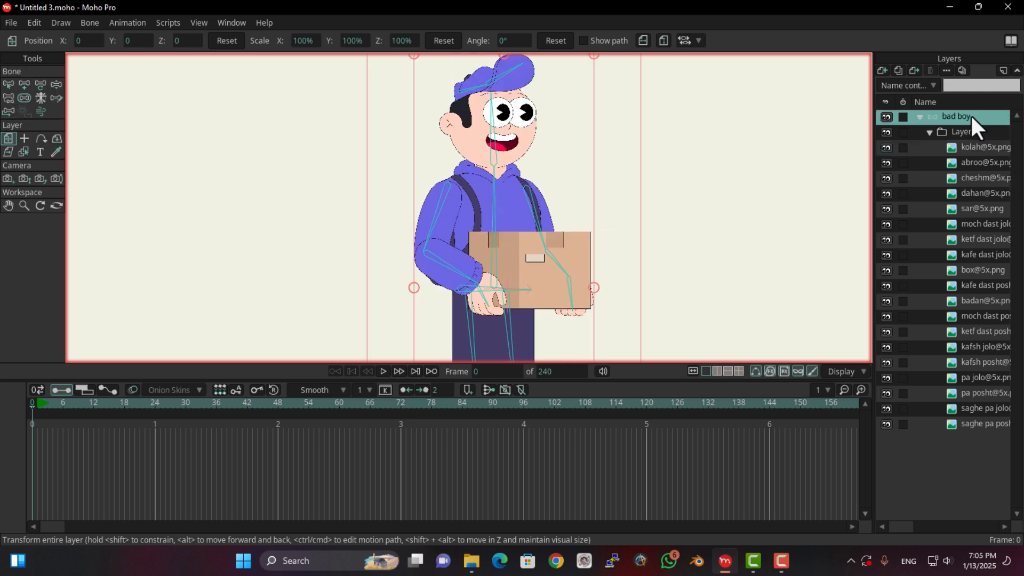
# Step: Test the new skeleton by bending its bones with Manipulate Bones and check how the images deform
pyautogui.click(52, 83)
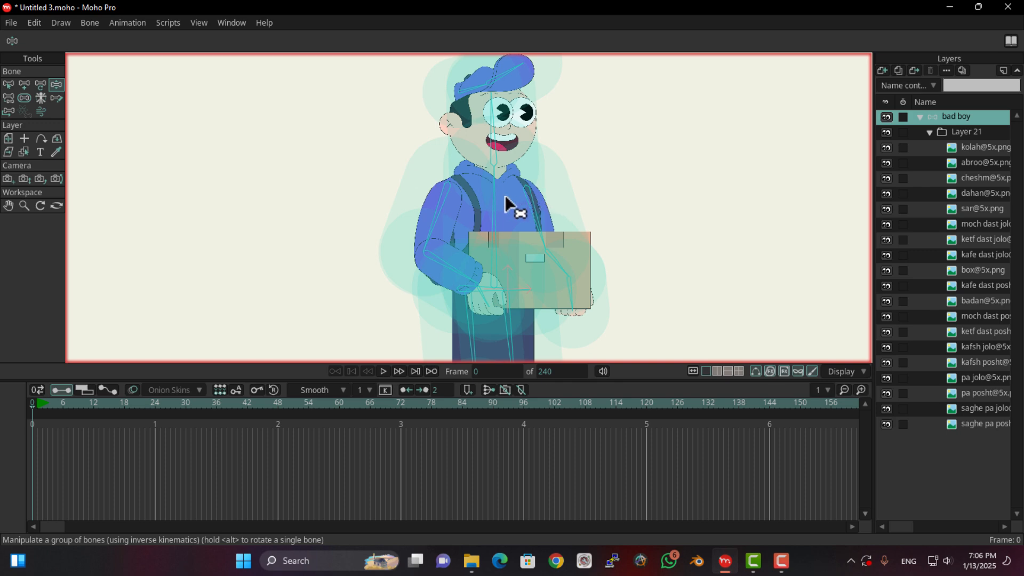
pyautogui.moveTo(505, 196); pyautogui.dragTo(459, 160)
pyautogui.scroll(-9, 555, 270)
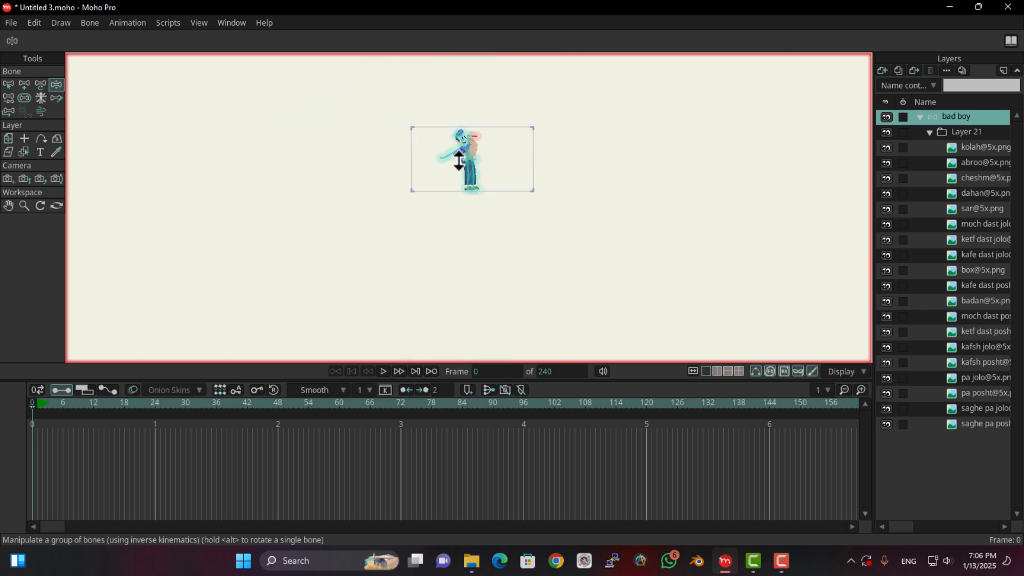
pyautogui.scroll(8, 458, 160)
# Step: Select all bones of the character and reduce their bone strength to 0.1349
pyautogui.click(8, 84)
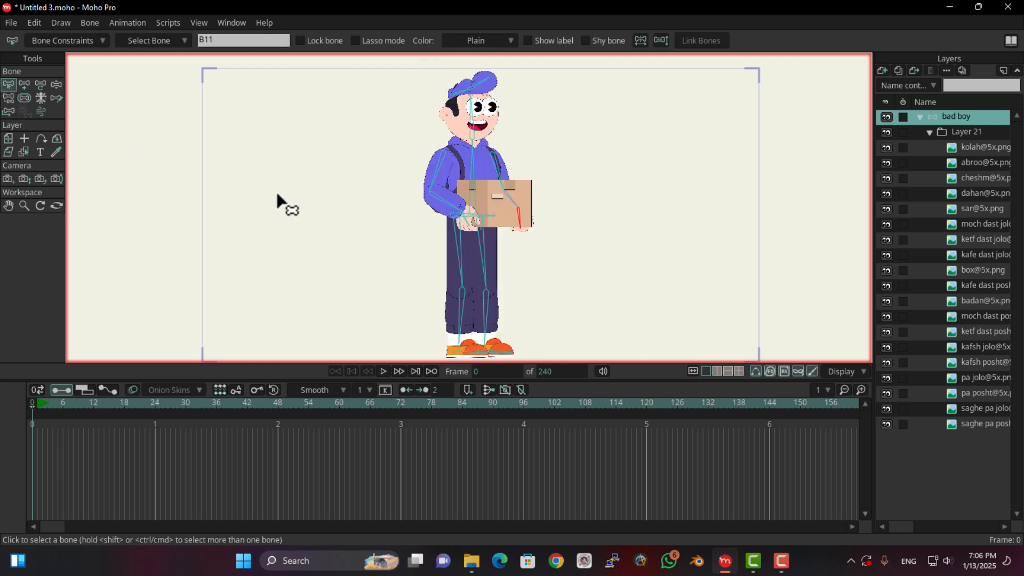
pyautogui.scroll(-3, 320, 200)
pyautogui.moveTo(516, 117); pyautogui.dragTo(277, 338)
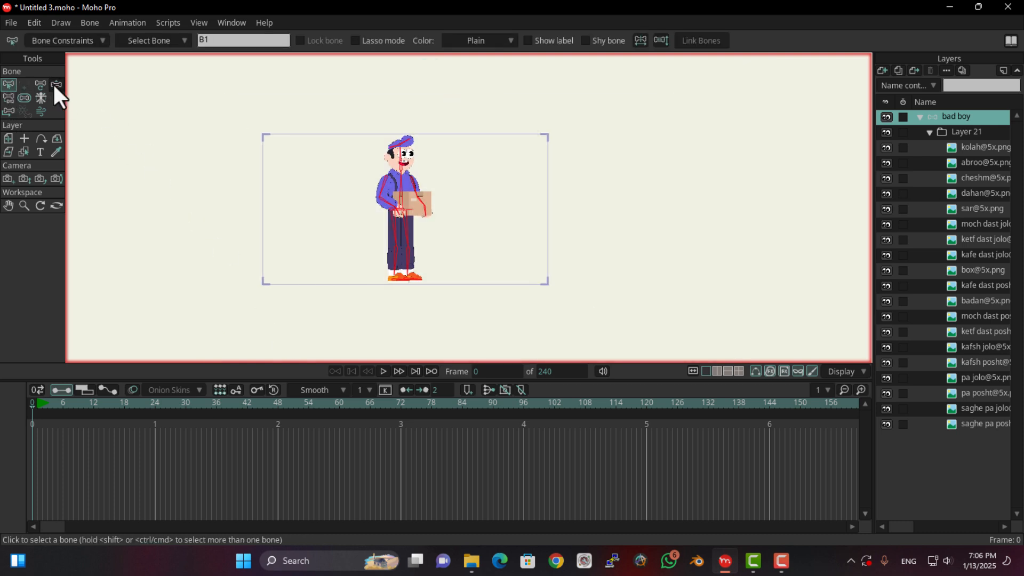
pyautogui.click(24, 98)
pyautogui.scroll(6, 395, 188)
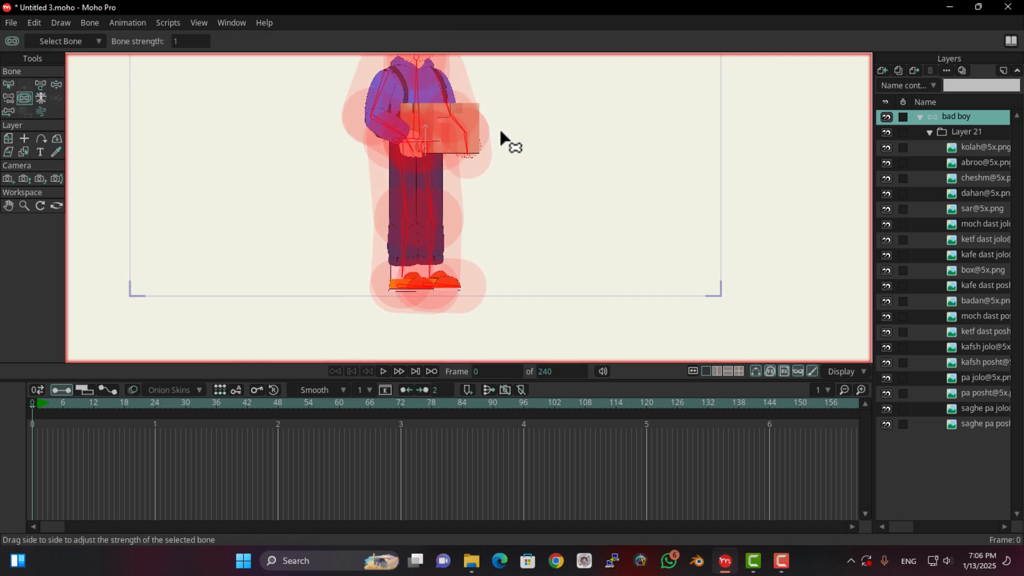
pyautogui.scroll(-2, 500, 131)
pyautogui.moveTo(482, 170); pyautogui.dragTo(413, 160)
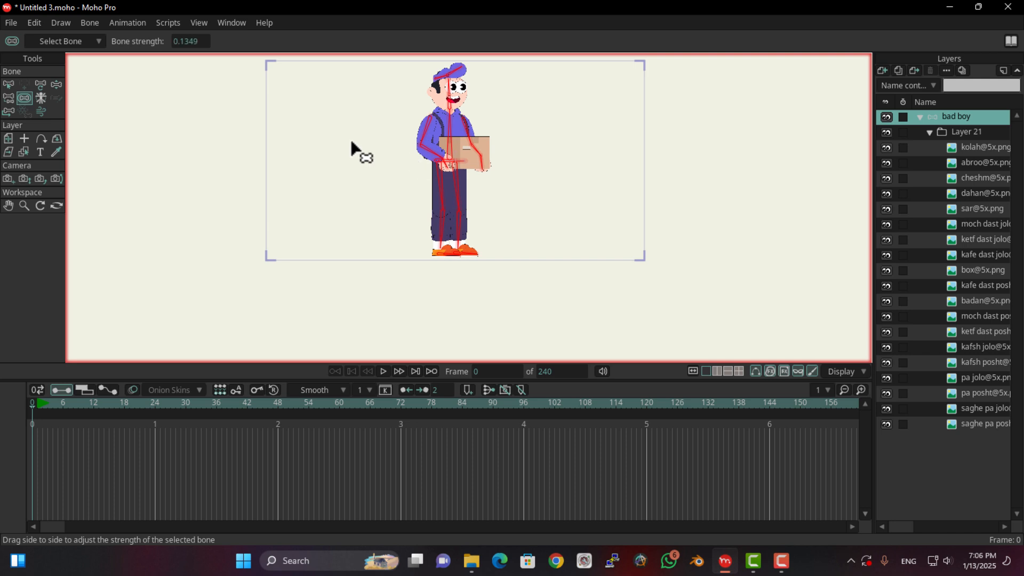
# Step: Test the reduced bone strength by manipulating the leg and front-hand bones
pyautogui.click(56, 84)
pyautogui.scroll(4, 377, 283)
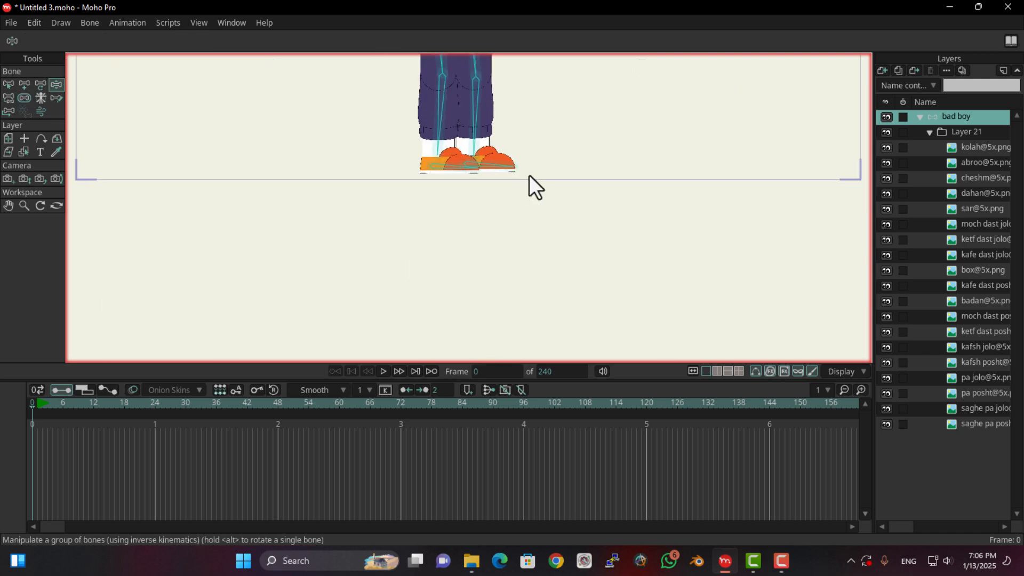
pyautogui.moveTo(478, 127)
pyautogui.mouseDown()
pyautogui.moveTo(651, 139)
pyautogui.moveTo(482, 131)
pyautogui.mouseUp()
pyautogui.moveTo(537, 249); pyautogui.dragTo(495, 525)
pyautogui.moveTo(464, 222); pyautogui.dragTo(149, 342)
pyautogui.click(26, 403)
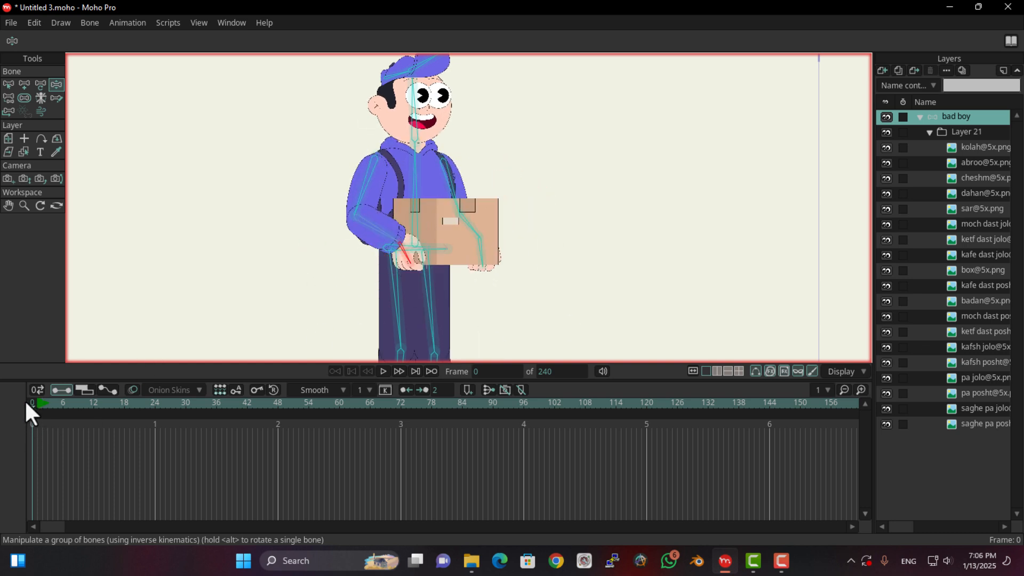
# Step: Review the skeleton's bone strength and test the arm and leg bones again with Manipulate Bones
pyautogui.click(8, 84)
pyautogui.scroll(-5, 347, 170)
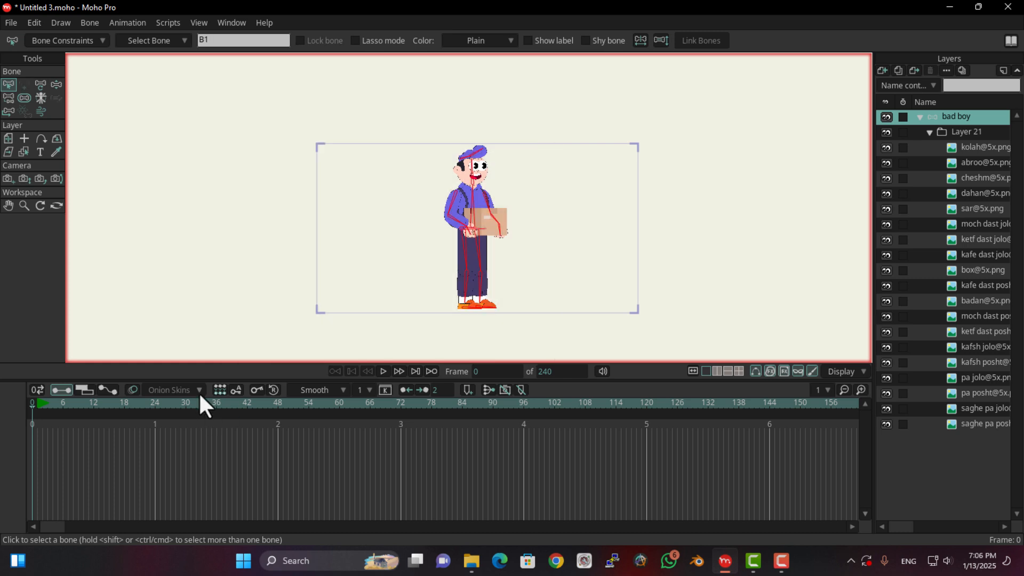
pyautogui.click(24, 97)
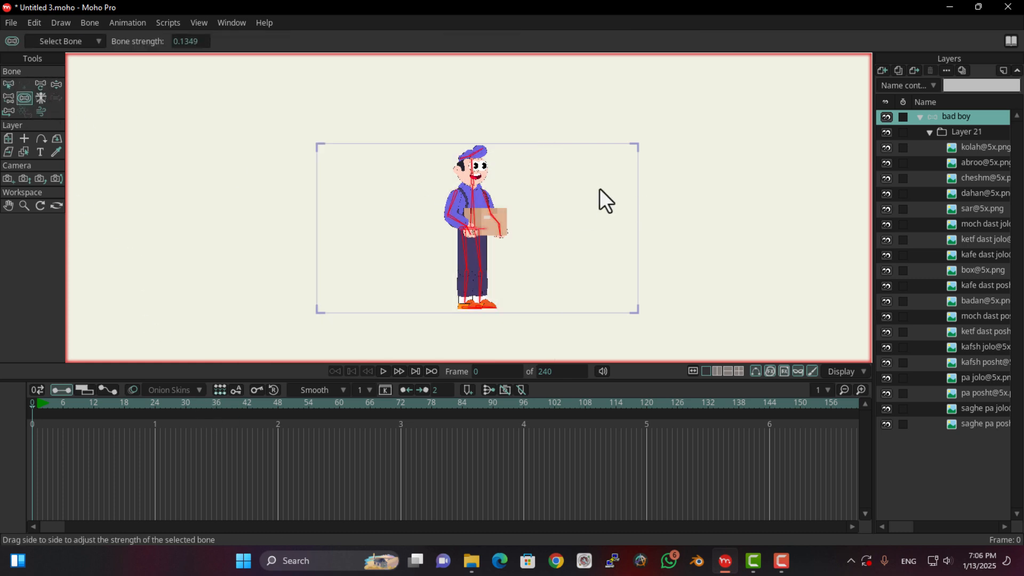
pyautogui.click(55, 85)
pyautogui.scroll(5, 487, 271)
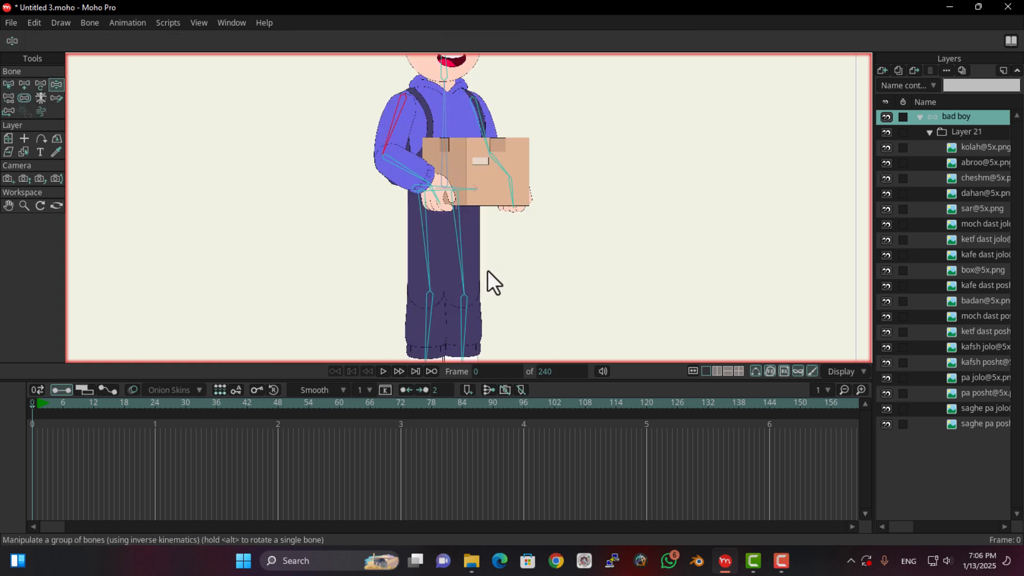
pyautogui.moveTo(467, 336); pyautogui.dragTo(592, 277)
pyautogui.click(32, 413)
pyautogui.moveTo(340, 144); pyautogui.dragTo(389, 304)
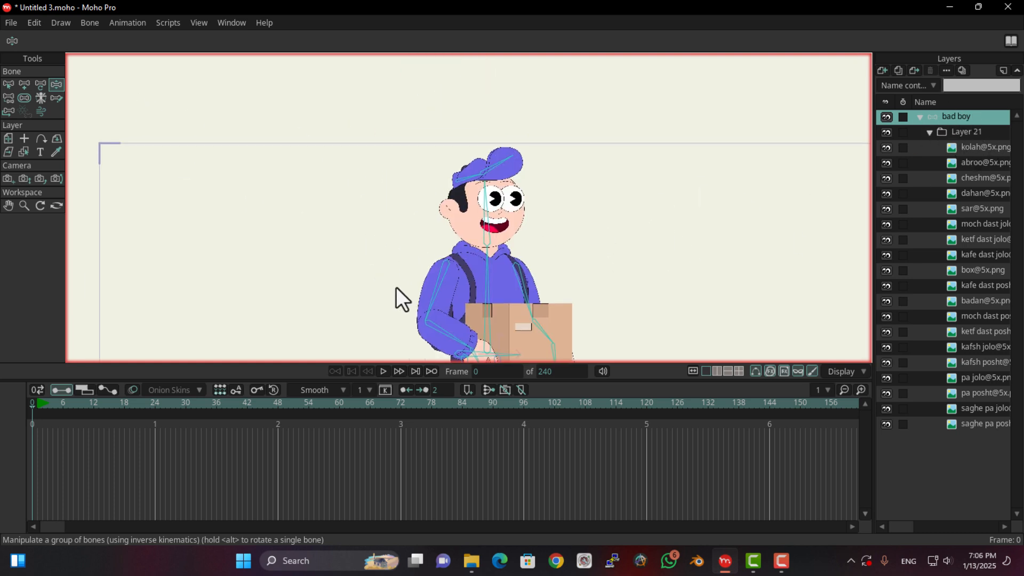
pyautogui.scroll(3, 443, 272)
pyautogui.moveTo(444, 271); pyautogui.dragTo(473, 292)
# Step: Check the cap image layer, return to the bad boy bone layer and delete the two short bones in the cap
pyautogui.click(970, 146)
pyautogui.scroll(-3, 544, 291)
pyautogui.scroll(5, 447, 251)
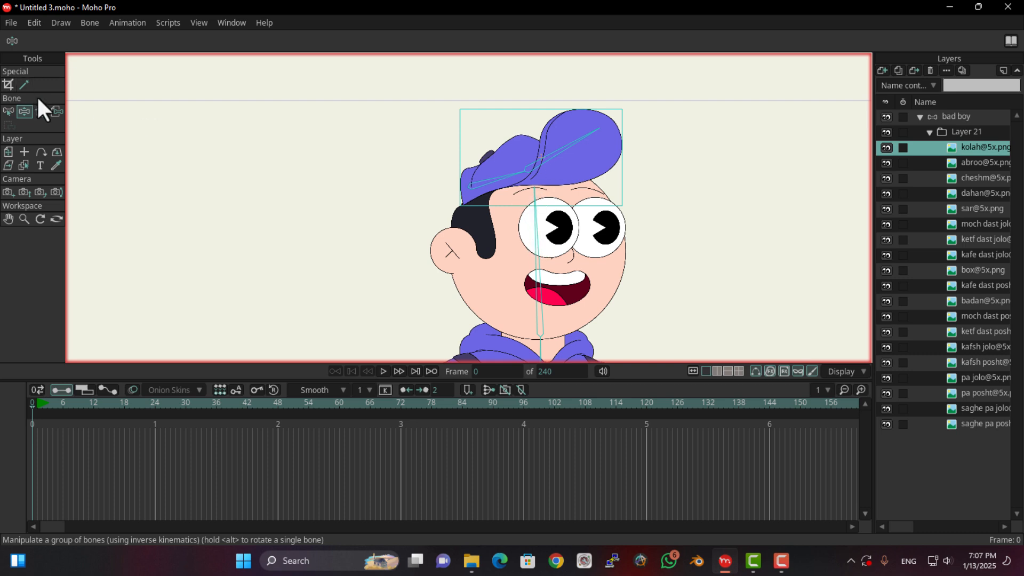
pyautogui.click(962, 115)
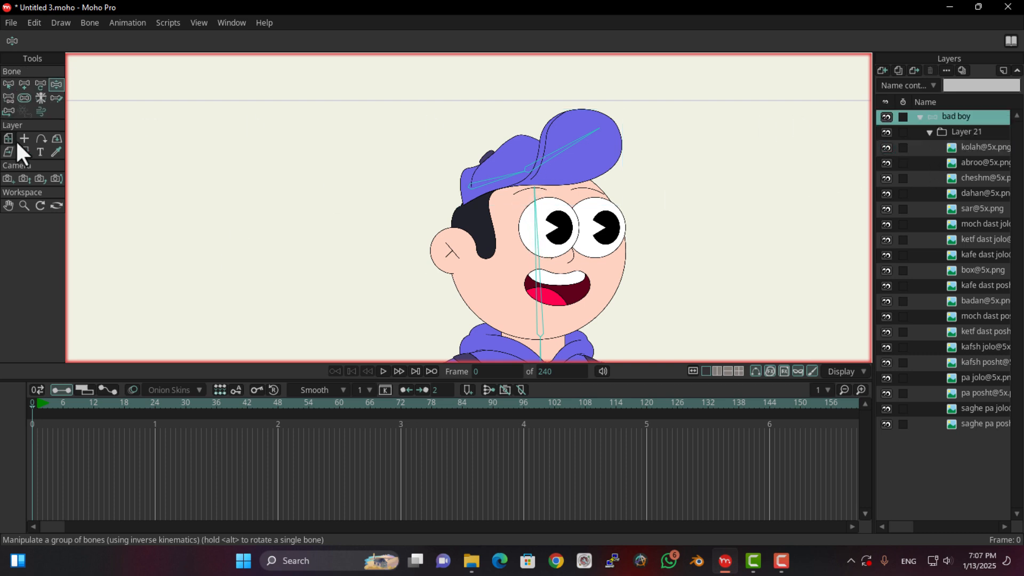
pyautogui.click(11, 83)
pyautogui.click(567, 151)
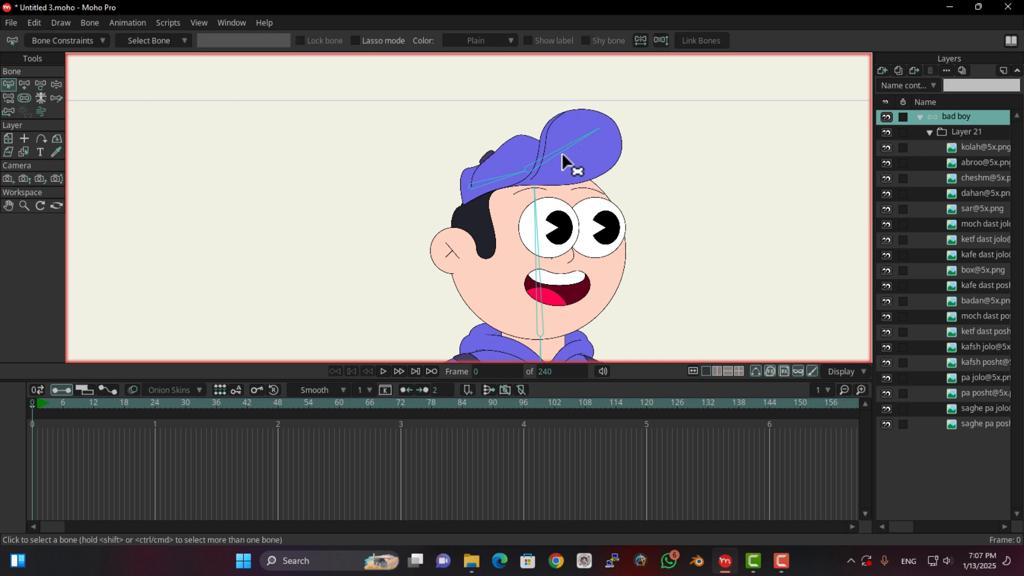
pyautogui.click(557, 151)
pyautogui.click(493, 182)
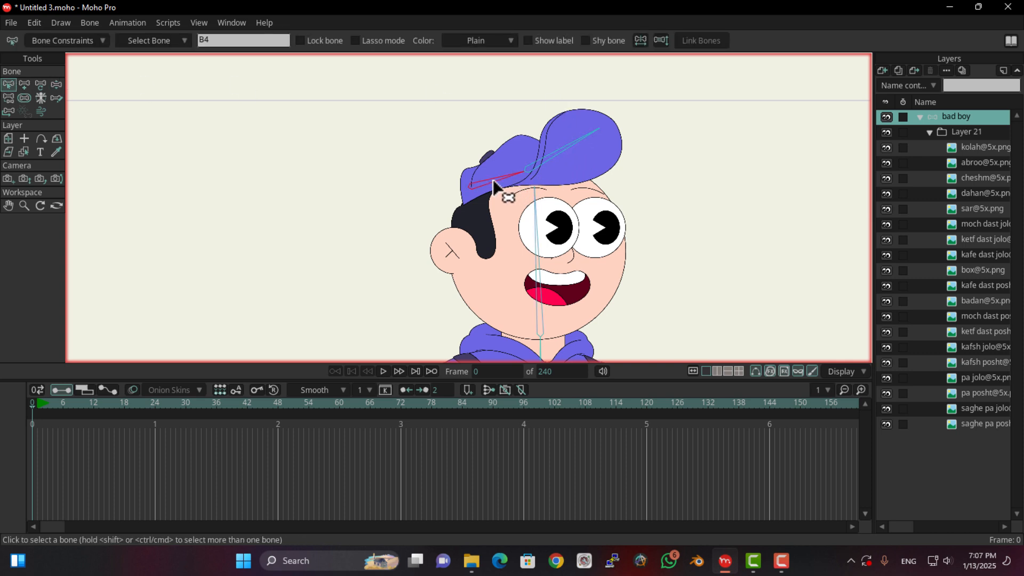
pyautogui.click(537, 182)
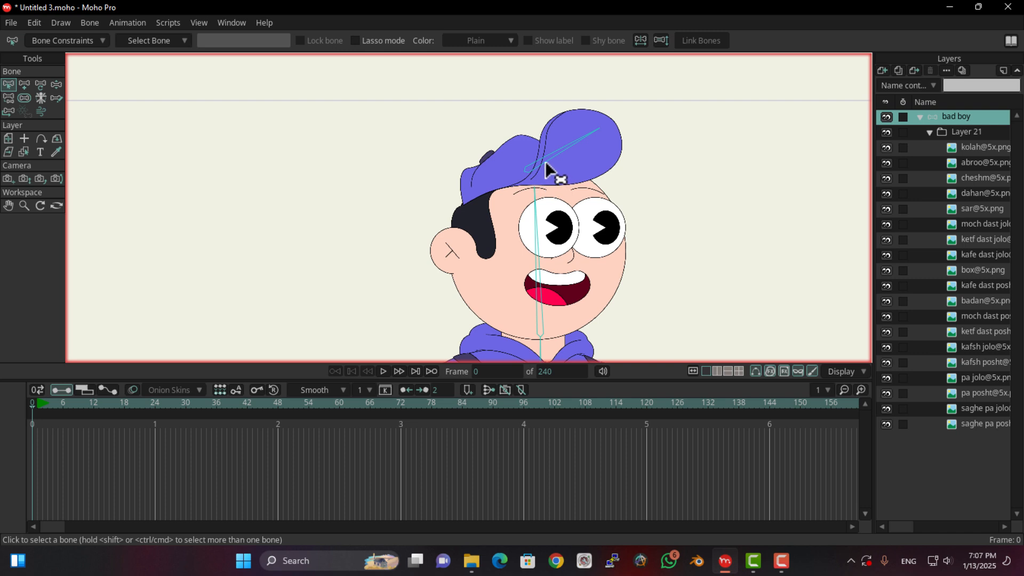
pyautogui.click(545, 162)
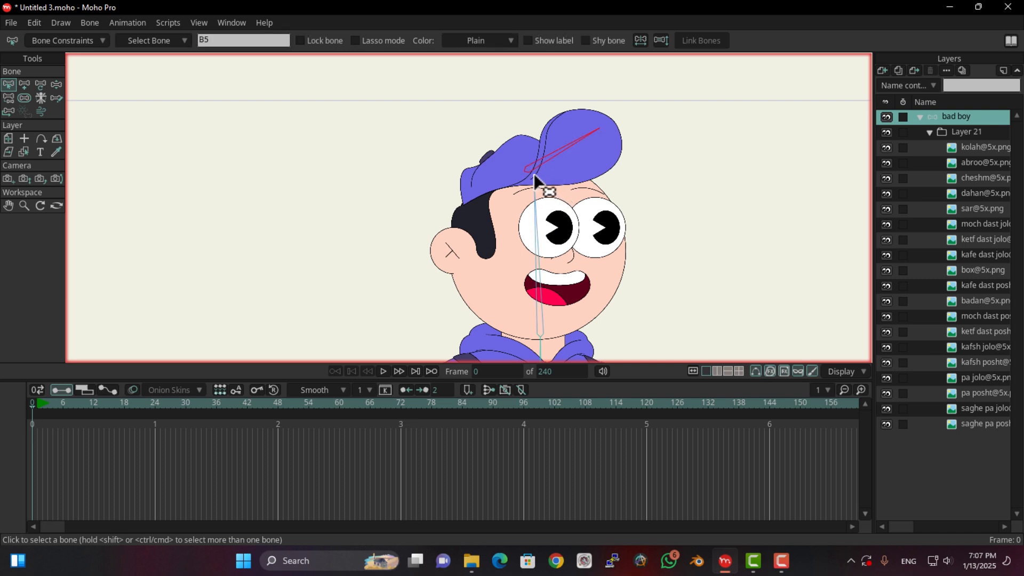
# Step: Add one bone spanning the cap from its back edge to the brim as a child of the head bone
pyautogui.click(557, 237)
pyautogui.click(537, 227)
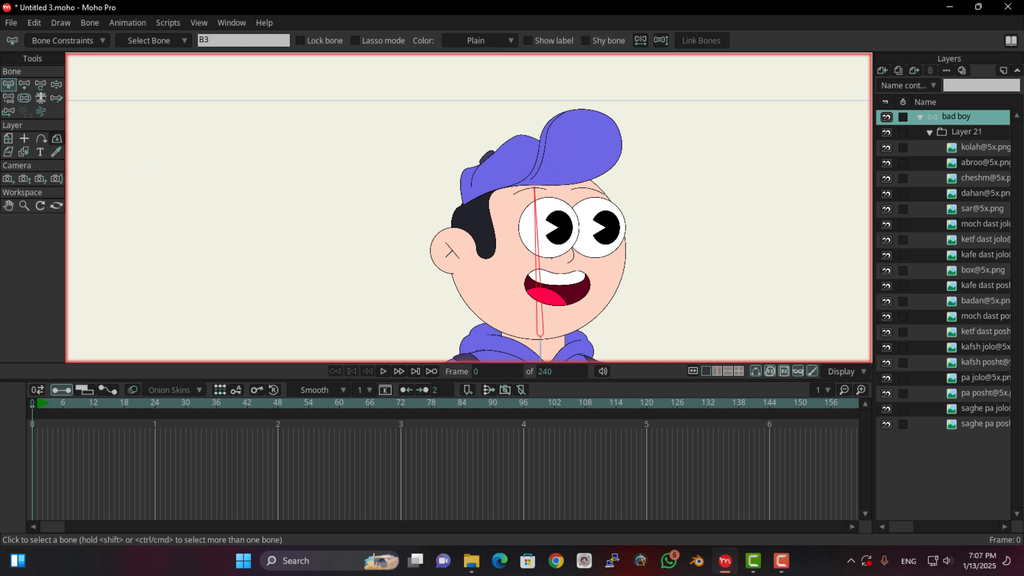
pyautogui.click(28, 85)
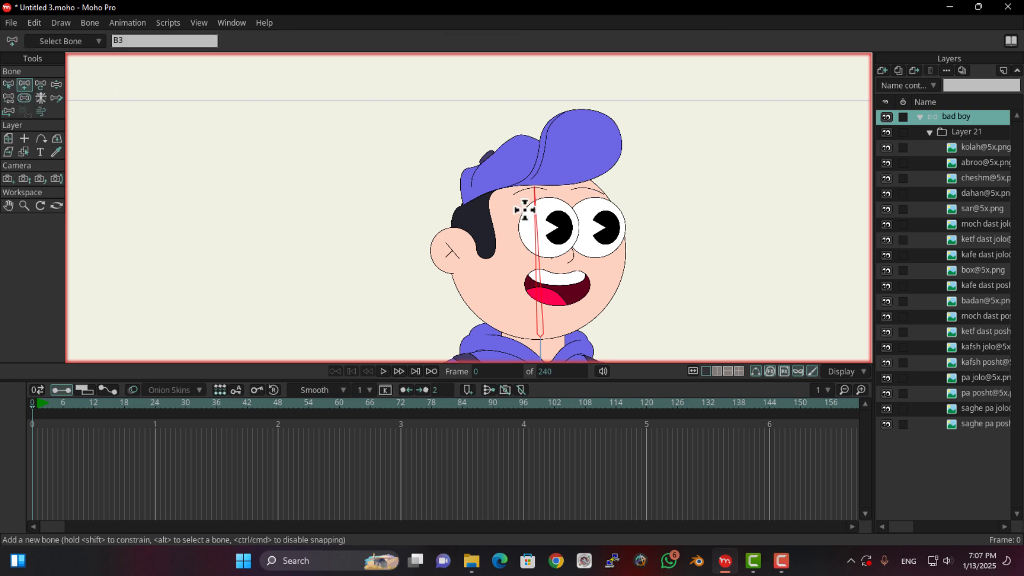
pyautogui.moveTo(475, 189)
pyautogui.mouseDown()
pyautogui.moveTo(599, 126)
pyautogui.moveTo(613, 130)
pyautogui.mouseUp()
pyautogui.click(8, 85)
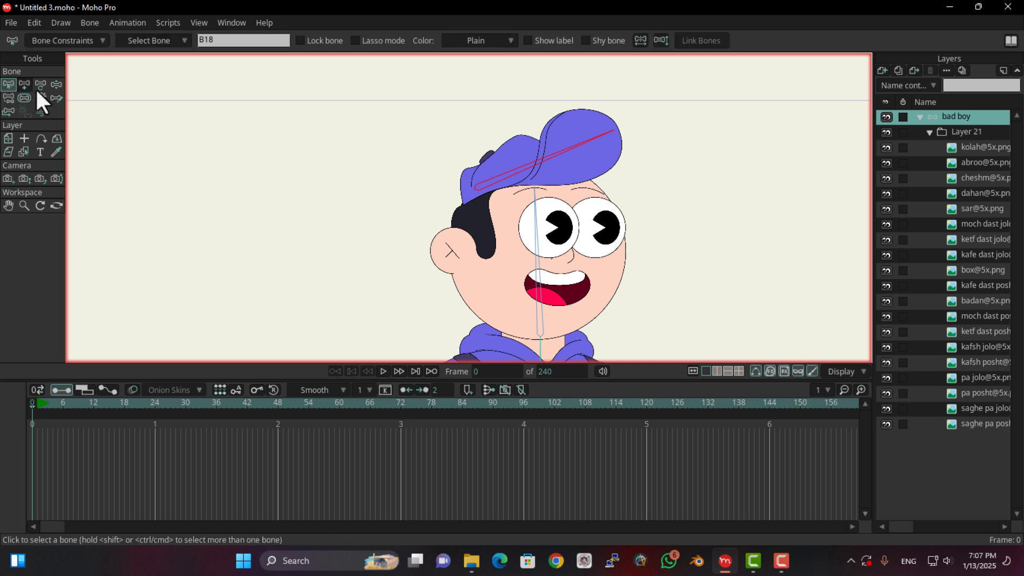
pyautogui.scroll(-3, 597, 269)
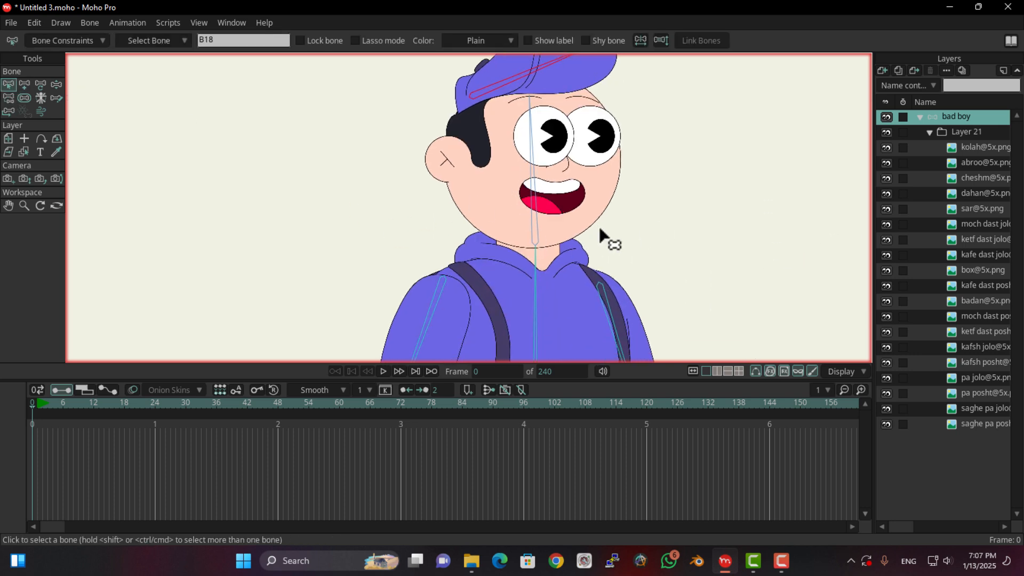
pyautogui.scroll(-2, 599, 229)
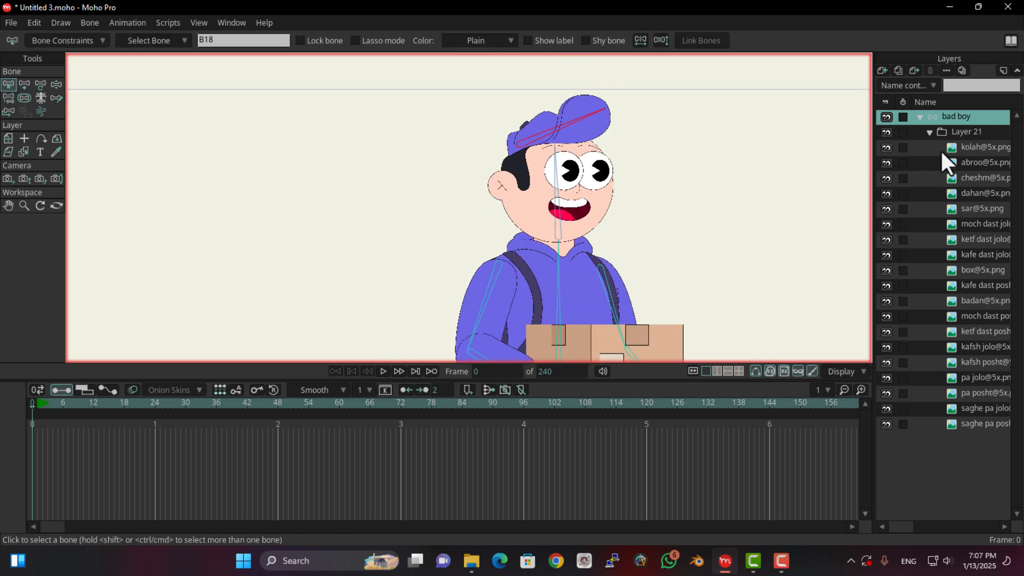
pyautogui.click(975, 147)
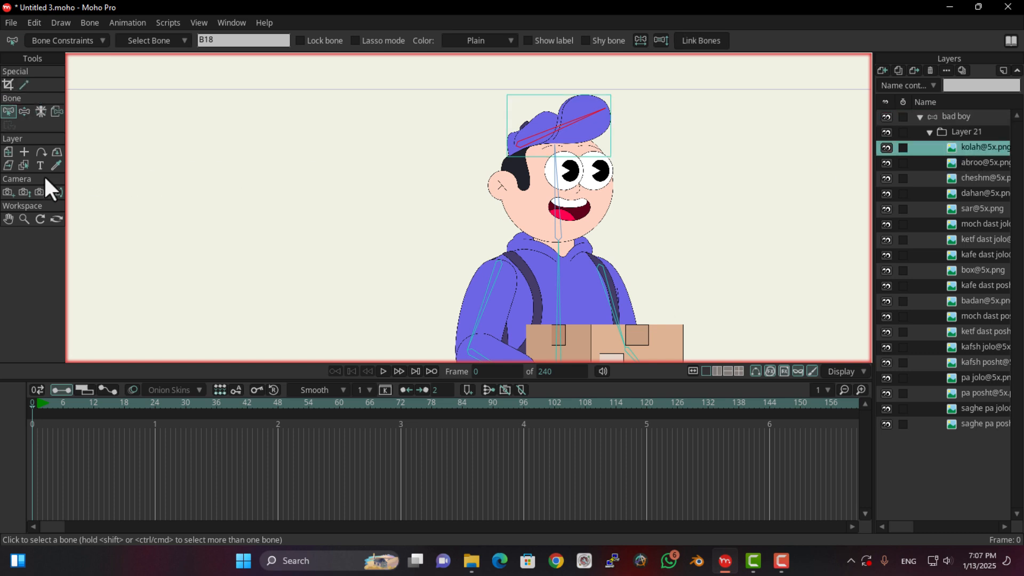
pyautogui.click(59, 111)
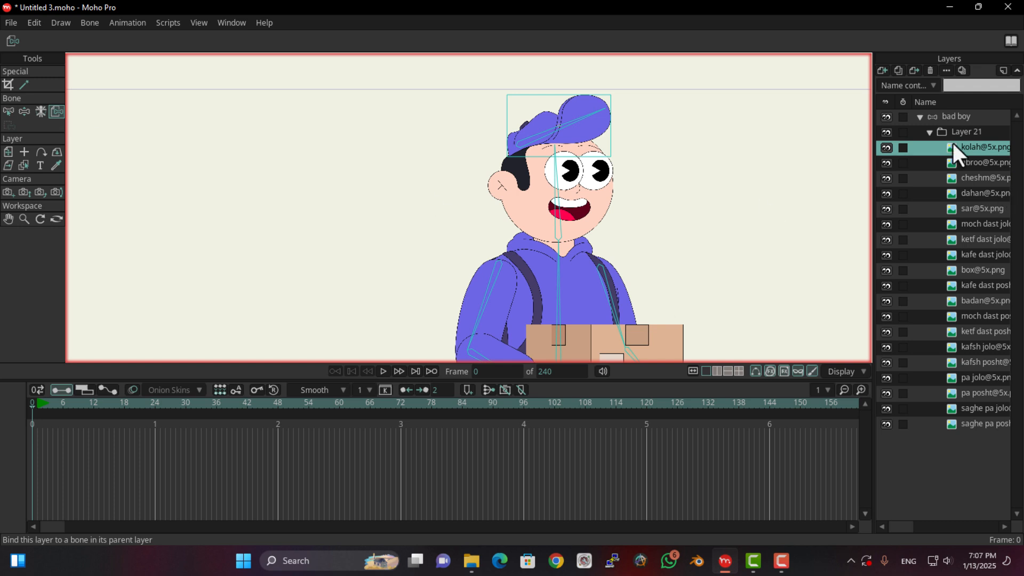
pyautogui.click(545, 134)
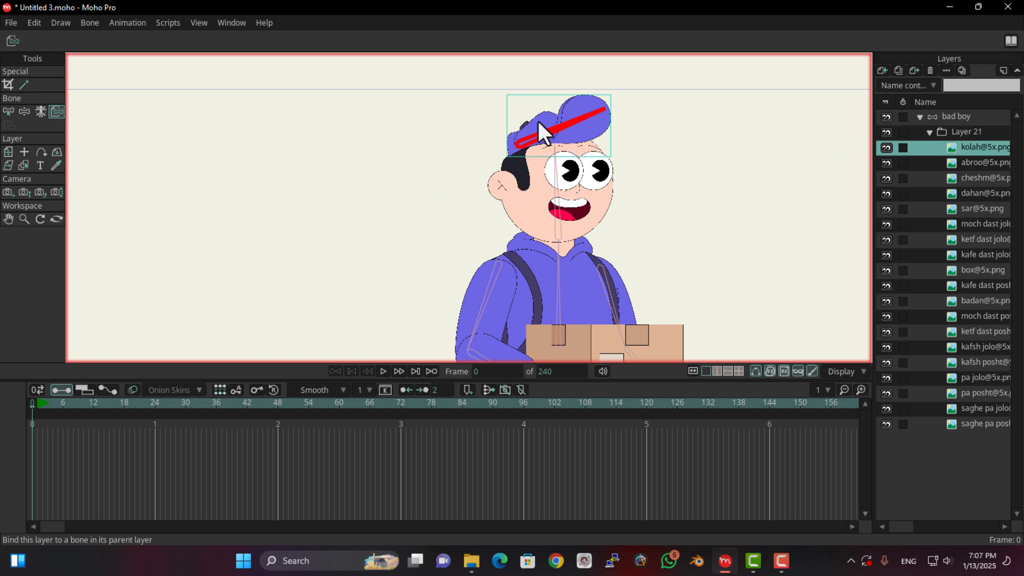
# Step: Bind the eyebrow, eye, mouth and head image layers (abroo, cheshm, dahan, sar) to the head bone
pyautogui.click(987, 162)
pyautogui.scroll(5, 561, 175)
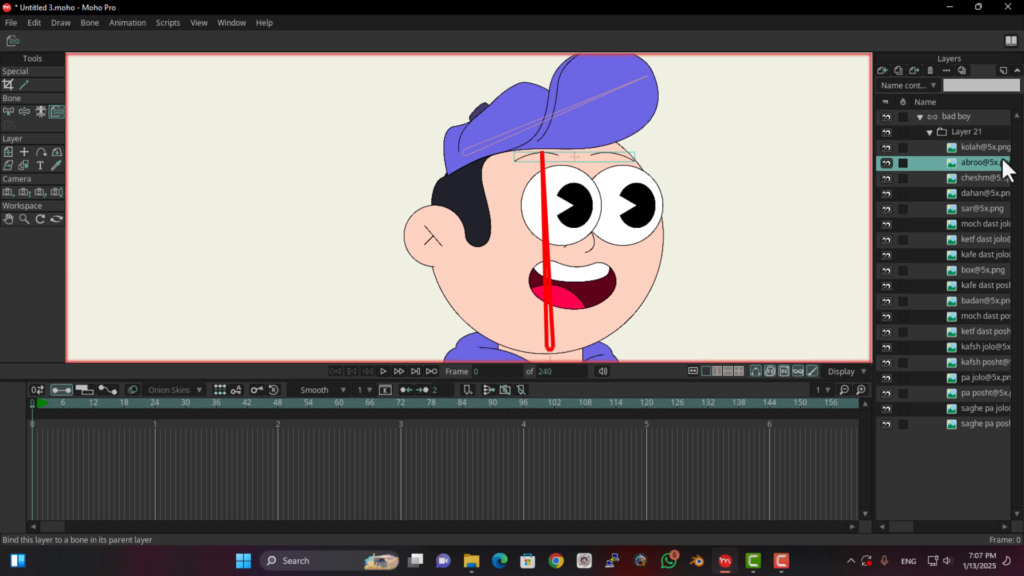
pyautogui.moveTo(509, 296); pyautogui.dragTo(489, 236)
pyautogui.click(972, 179)
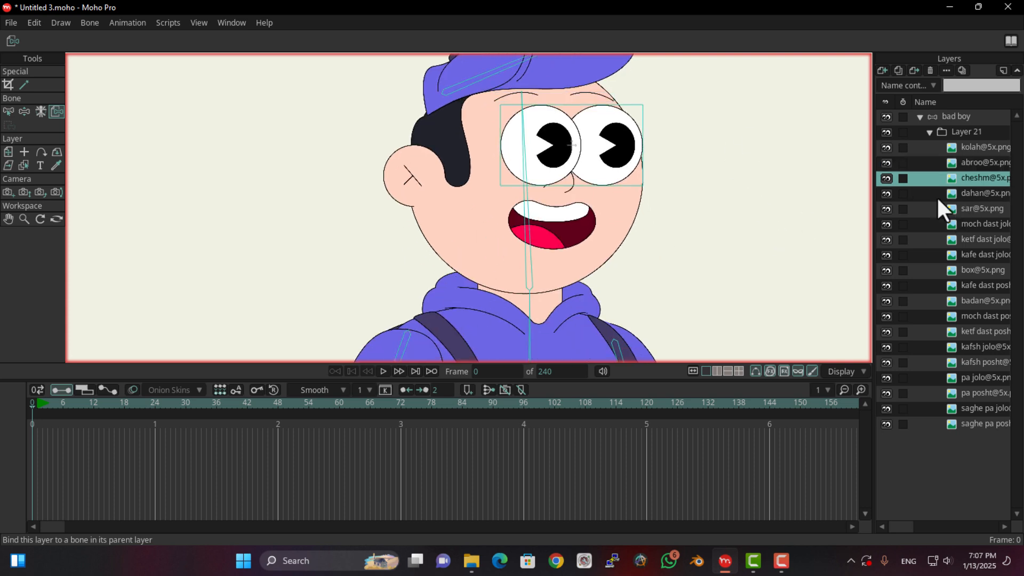
pyautogui.click(524, 213)
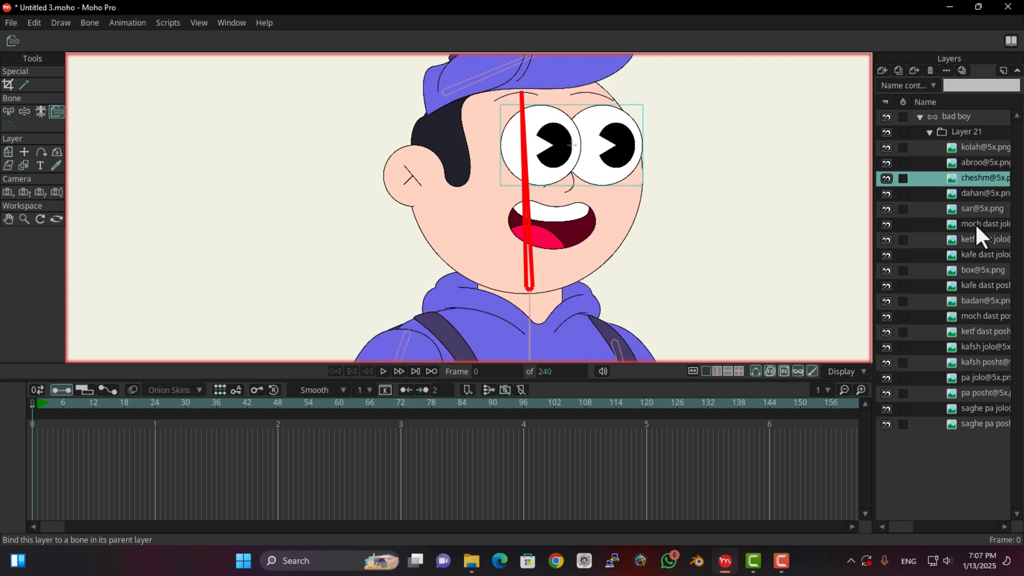
pyautogui.click(984, 195)
pyautogui.click(529, 202)
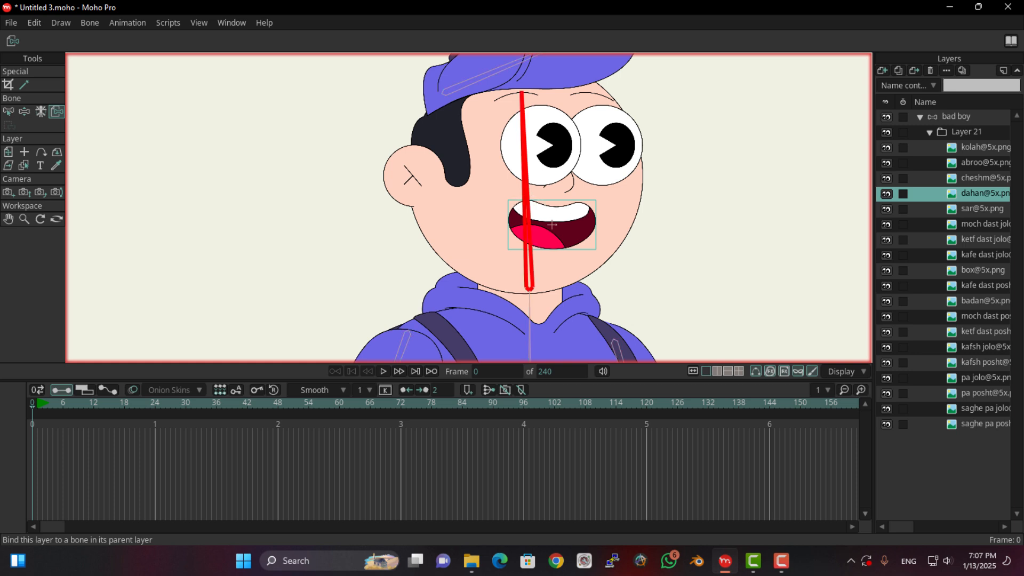
pyautogui.click(990, 212)
pyautogui.click(527, 190)
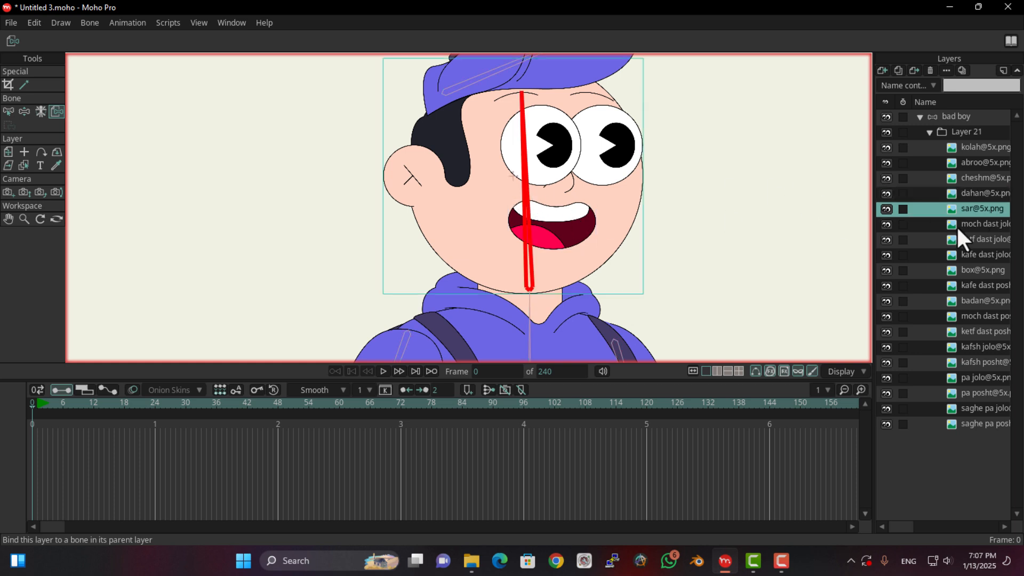
# Step: Identify the front forearm image layer by toggling its visibility and bind it to the front forearm bone
pyautogui.click(982, 223)
pyautogui.scroll(-5, 509, 84)
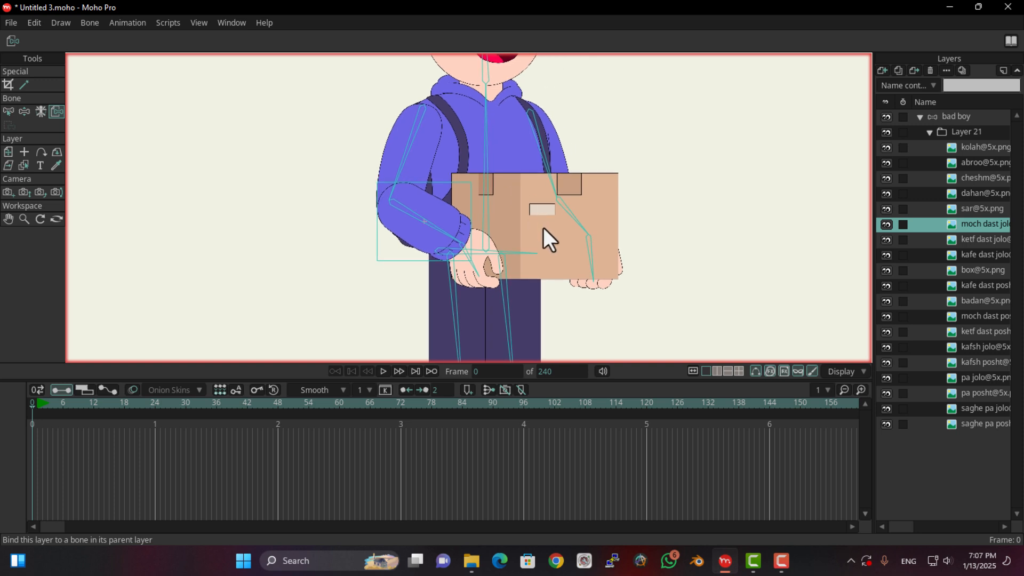
pyautogui.click(884, 226)
pyautogui.click(883, 226)
pyautogui.click(884, 226)
pyautogui.click(884, 226)
pyautogui.click(884, 226)
pyautogui.click(884, 226)
pyautogui.click(418, 217)
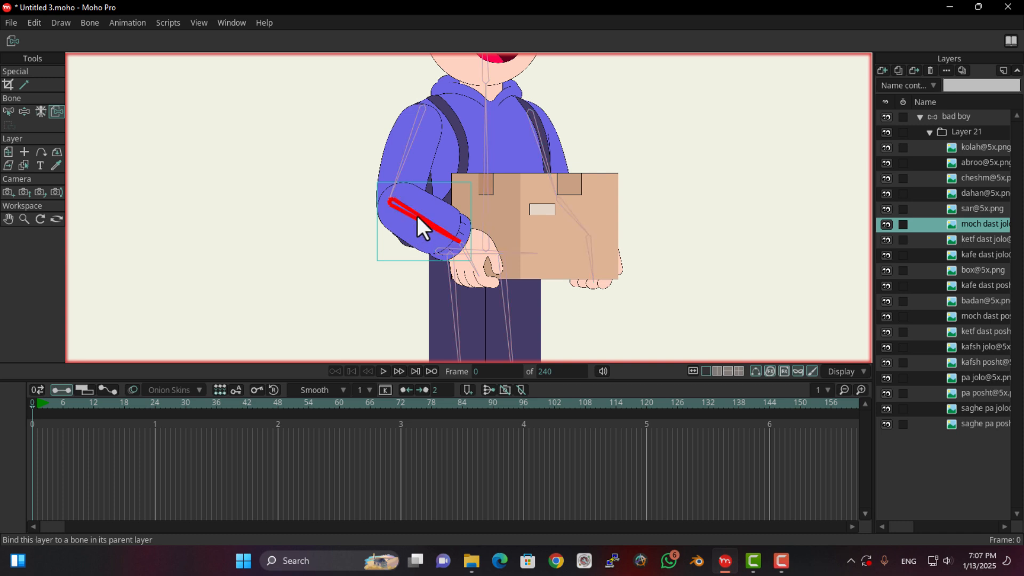
# Step: Identify the front upper-arm image layer by toggling its visibility and bind it to the front upper-arm bone
pyautogui.click(989, 240)
pyautogui.click(885, 239)
pyautogui.click(885, 239)
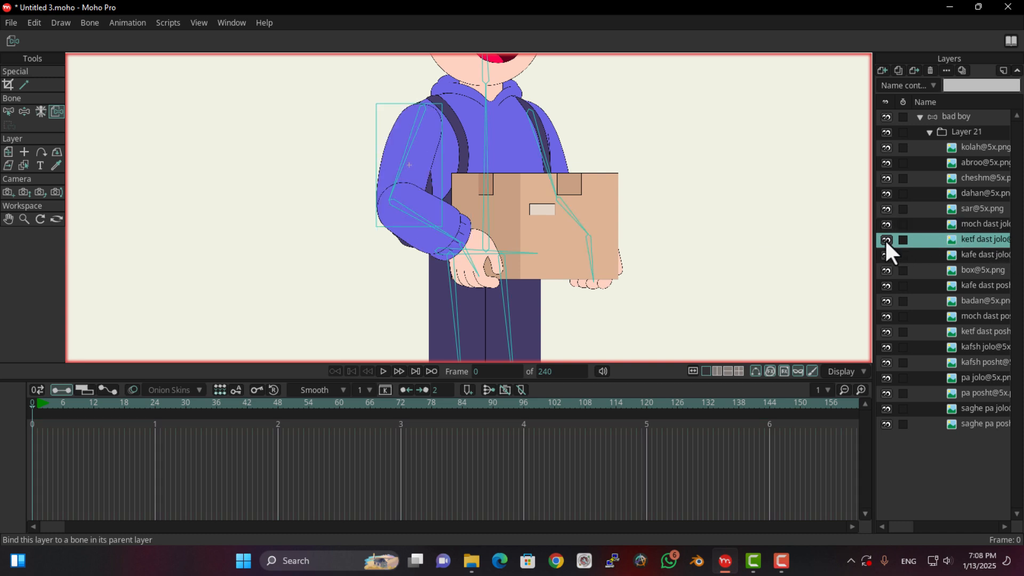
pyautogui.click(409, 157)
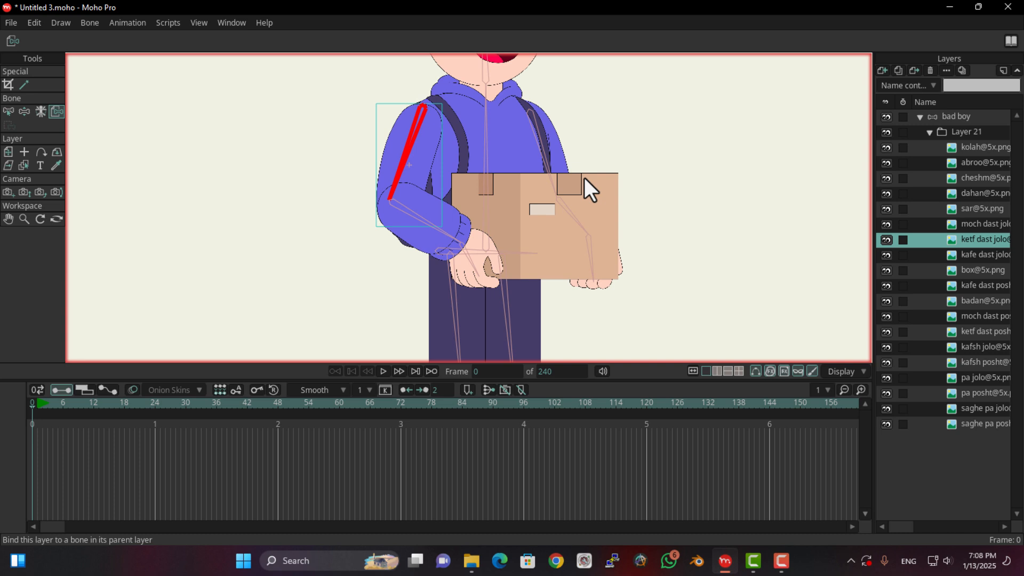
# Step: Identify the front hand image layer by toggling its visibility and bind it to the front hand bone
pyautogui.click(980, 256)
pyautogui.click(886, 255)
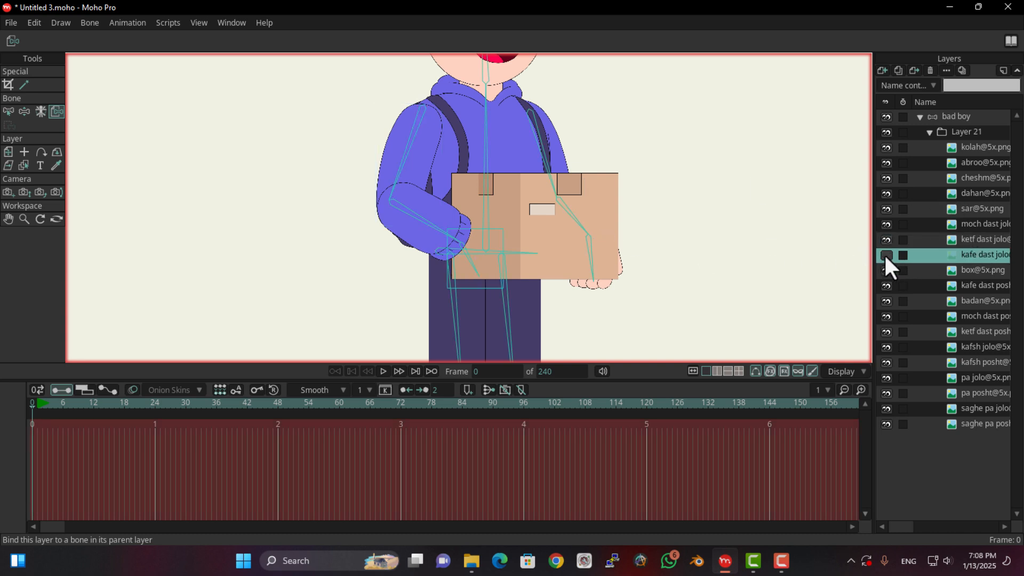
pyautogui.click(885, 255)
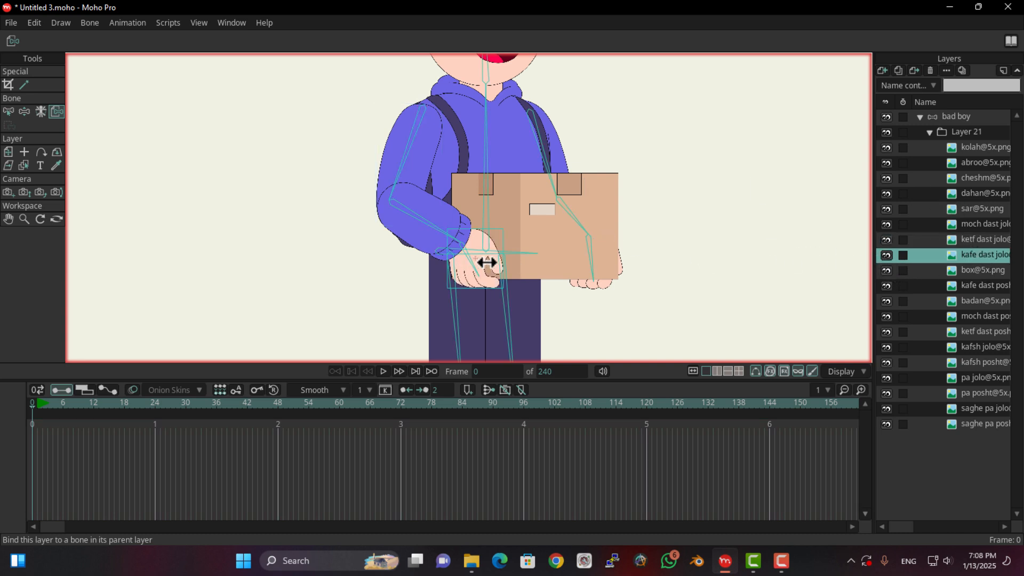
pyautogui.click(886, 255)
pyautogui.click(886, 255)
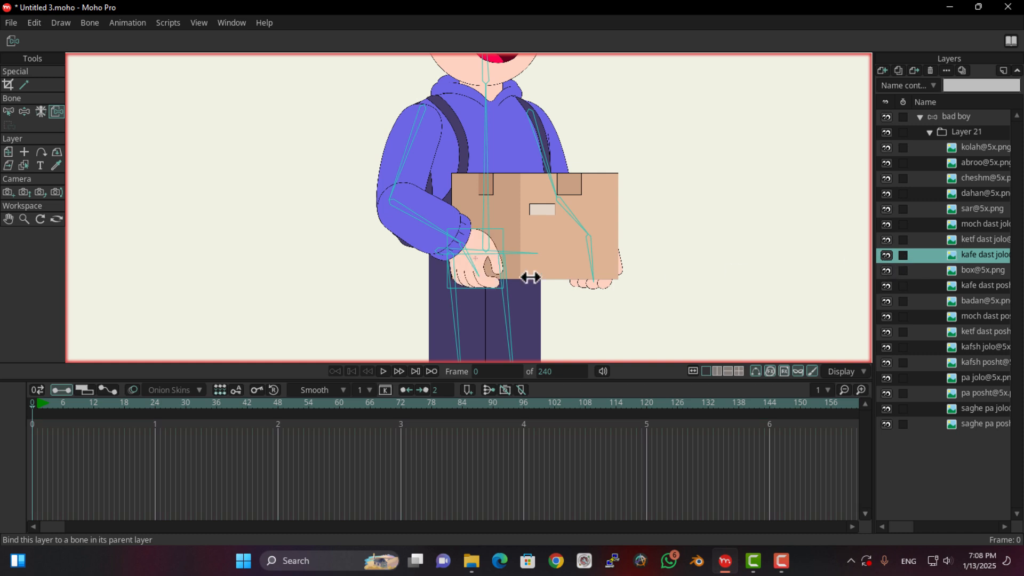
pyautogui.click(474, 264)
pyautogui.click(980, 270)
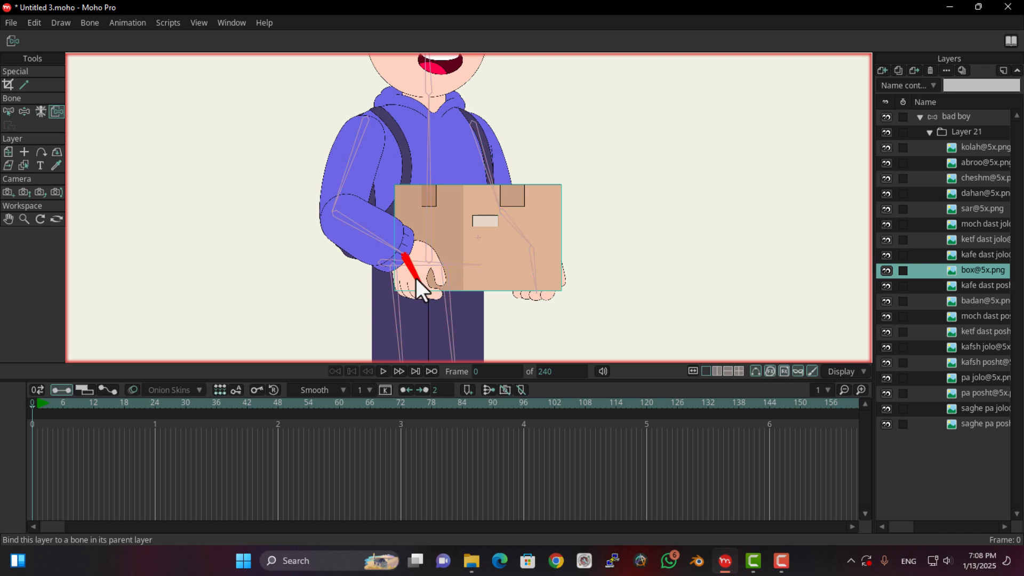
pyautogui.click(984, 286)
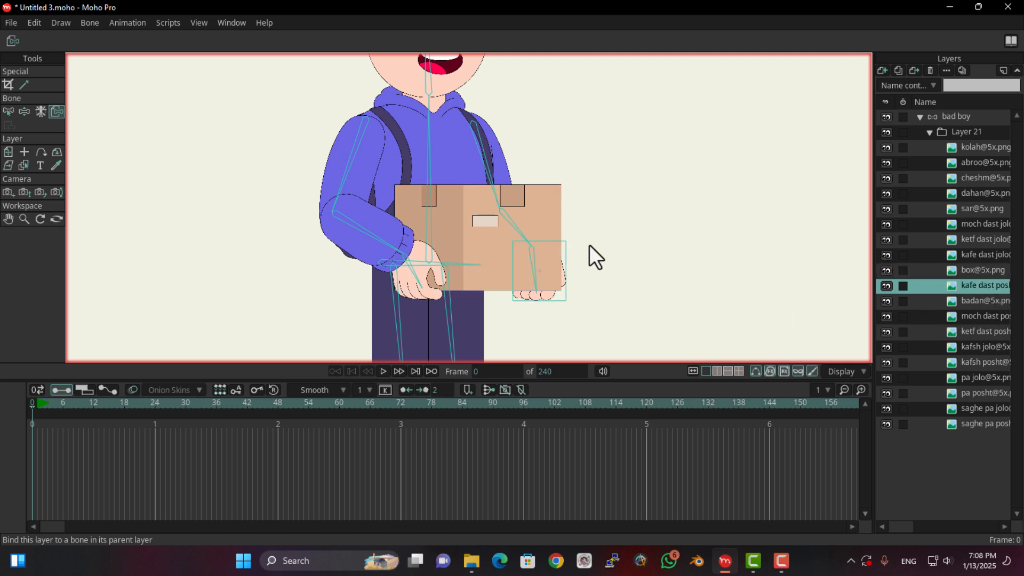
pyautogui.click(537, 275)
pyautogui.click(980, 301)
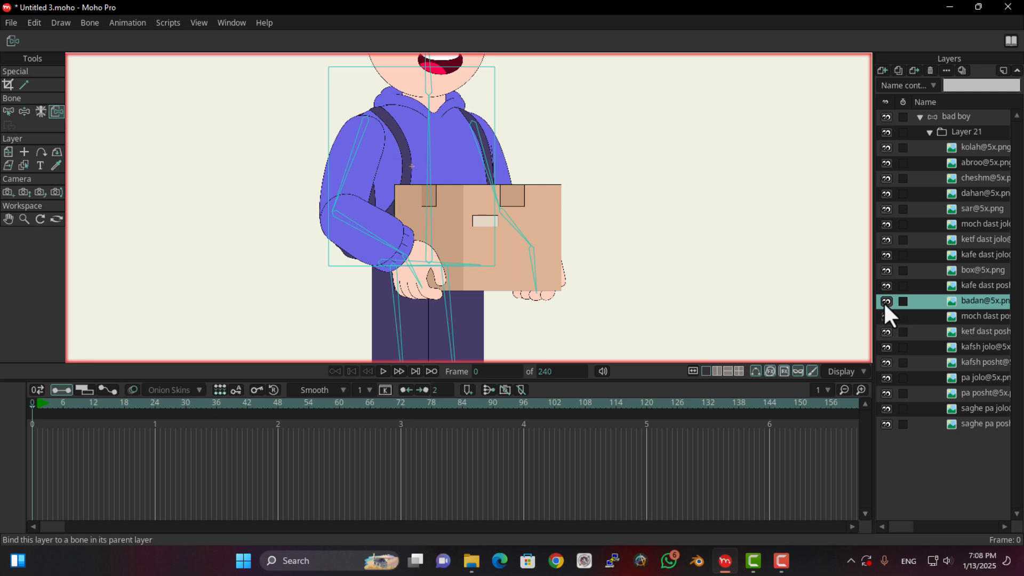
pyautogui.click(987, 316)
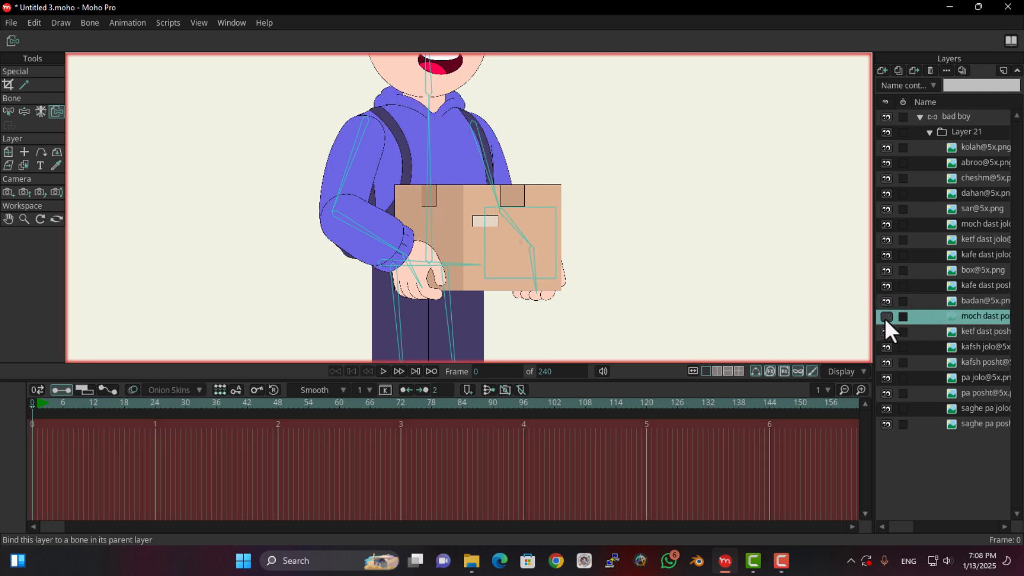
pyautogui.click(887, 272)
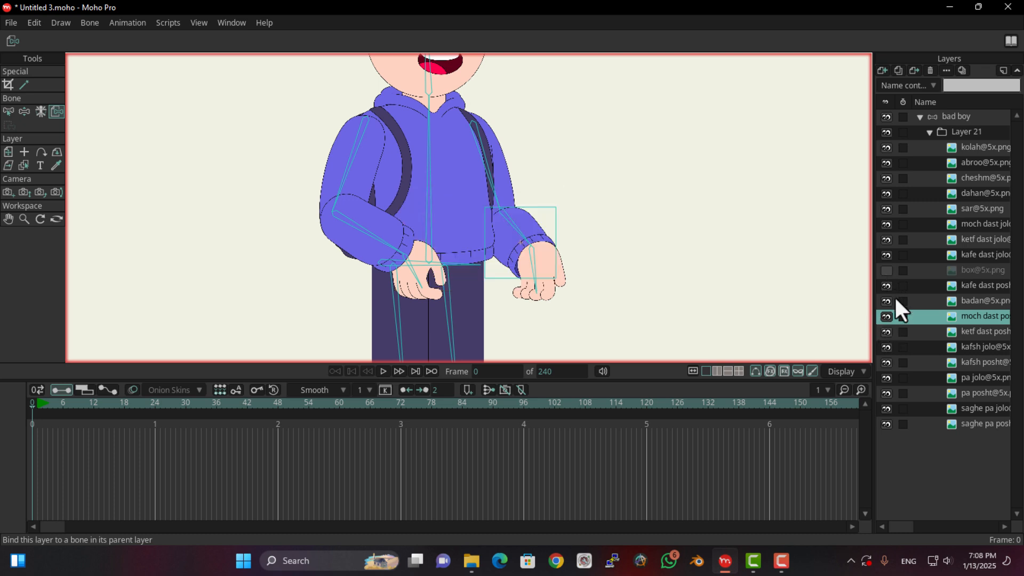
# Step: Identify the back upper-arm image layer by toggling its visibility and bind it to the back upper-arm bone
pyautogui.click(978, 330)
pyautogui.click(886, 332)
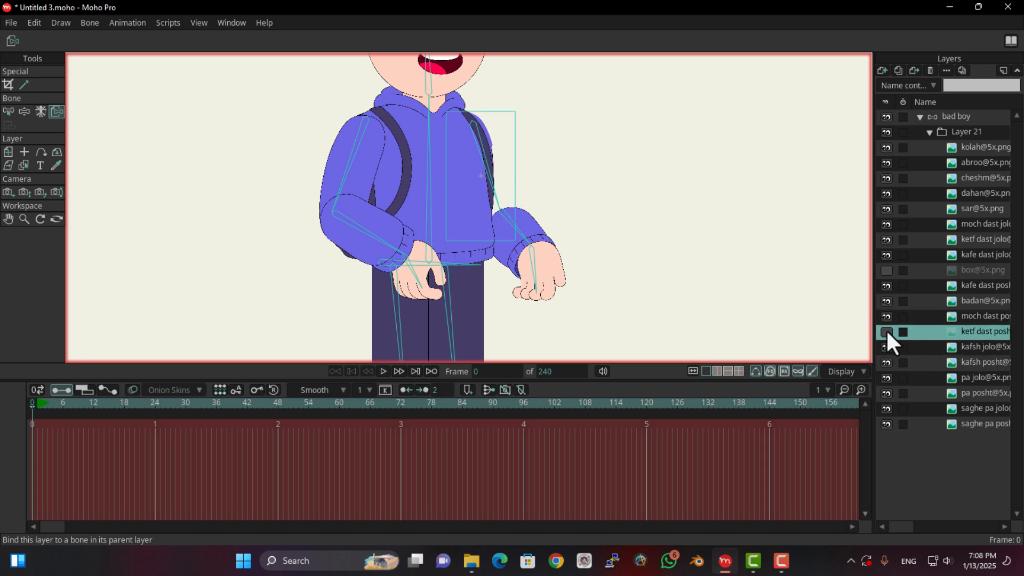
pyautogui.click(886, 331)
pyautogui.click(488, 179)
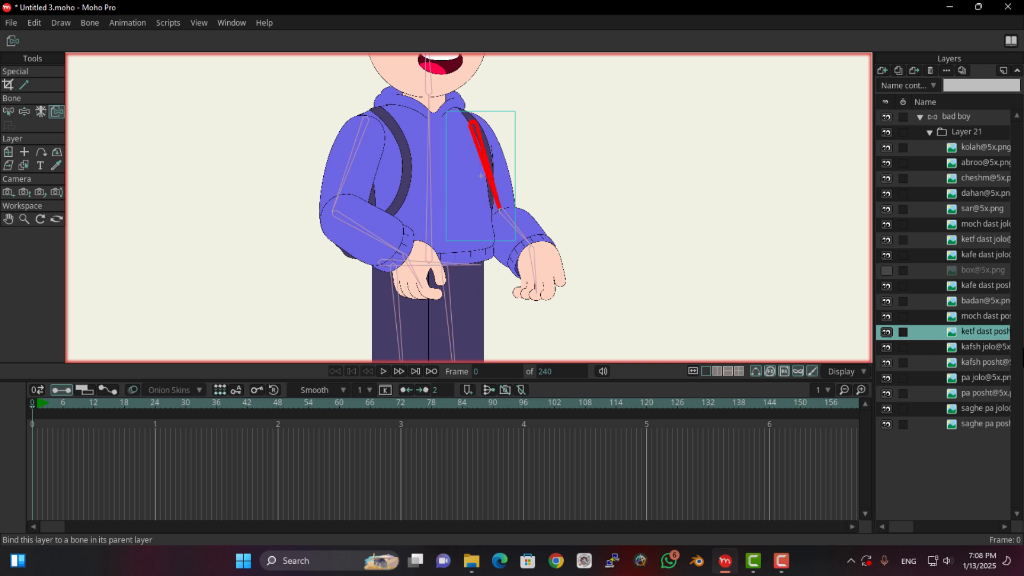
# Step: Identify the front shoe image layer by toggling its visibility and bind it to the front foot bone
pyautogui.click(987, 347)
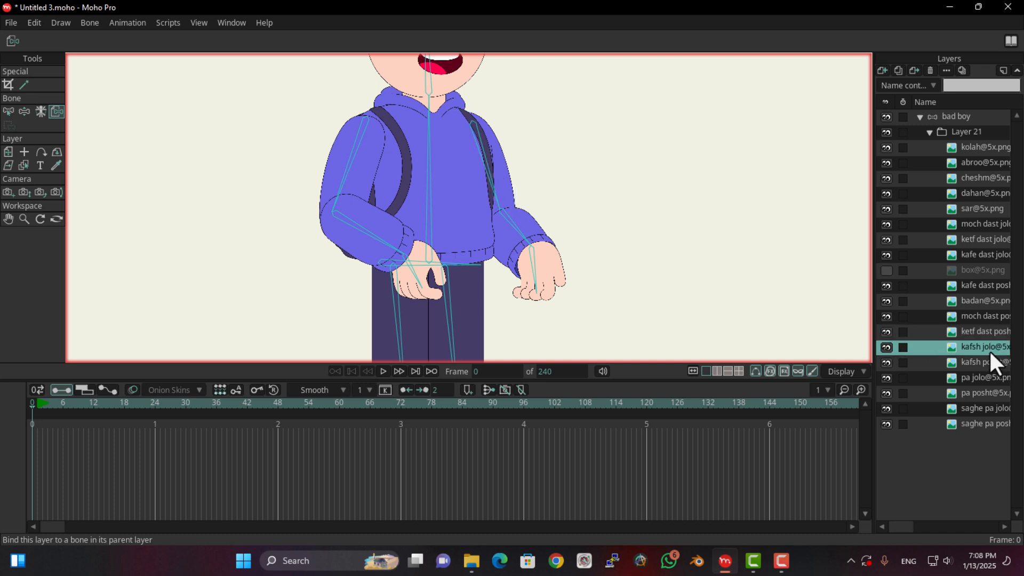
pyautogui.scroll(-5, 517, 202)
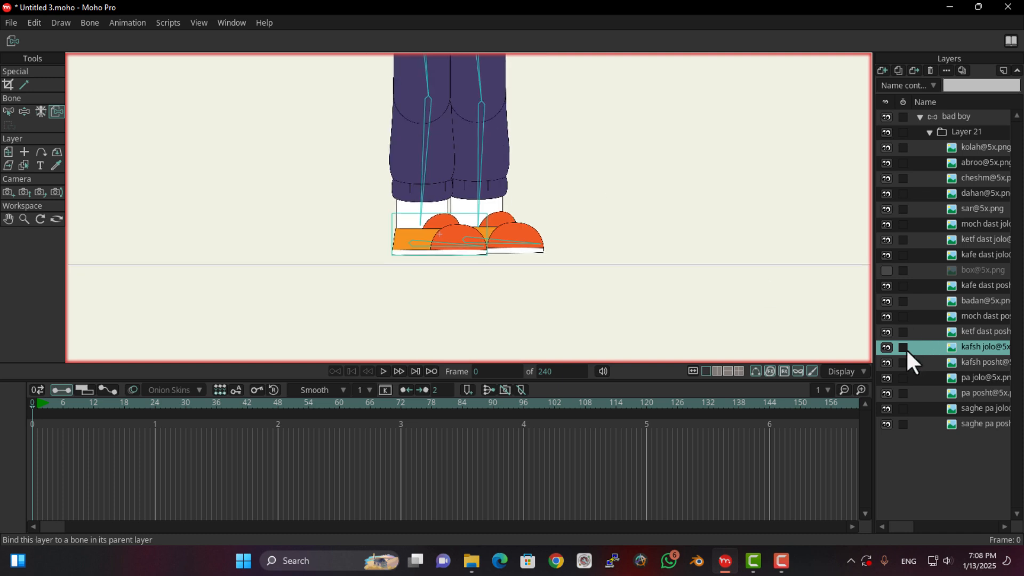
pyautogui.click(886, 347)
pyautogui.click(886, 347)
pyautogui.click(413, 243)
# Step: Identify the back shoe image layer by toggling its visibility and bind it to the back foot bone
pyautogui.click(986, 363)
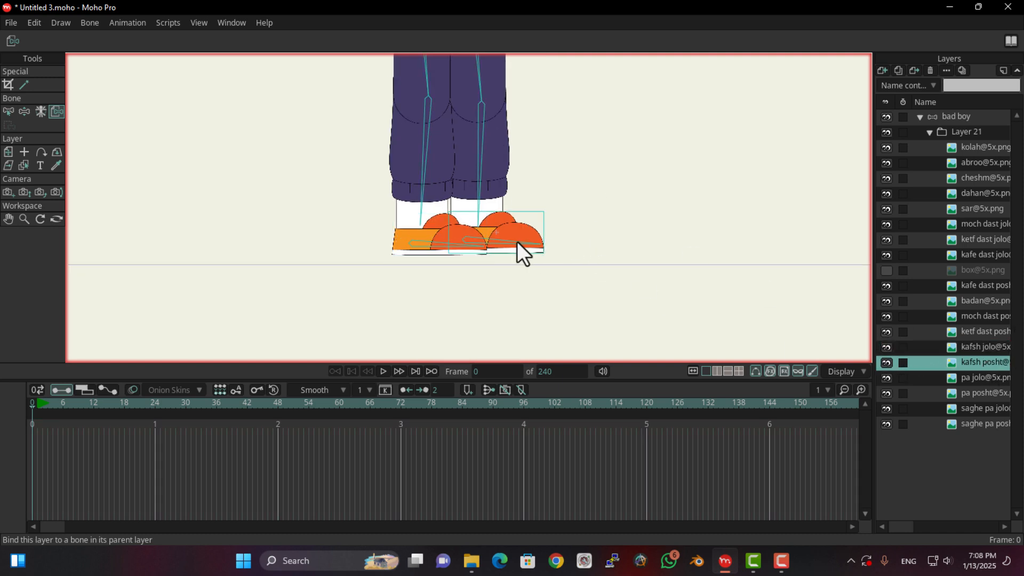
pyautogui.click(886, 363)
pyautogui.click(886, 363)
pyautogui.click(976, 377)
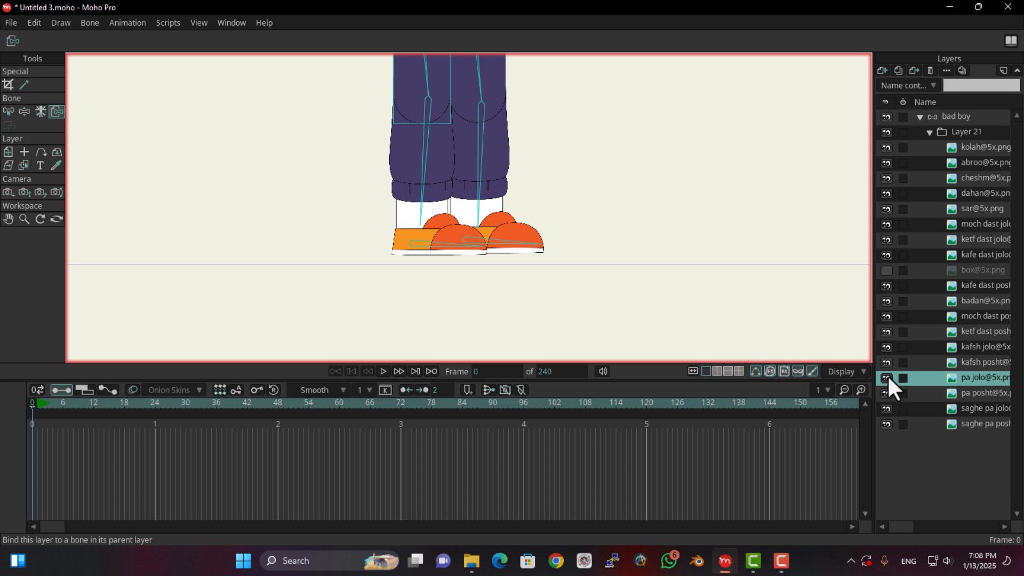
pyautogui.click(887, 376)
pyautogui.click(887, 375)
pyautogui.scroll(5, 651, 274)
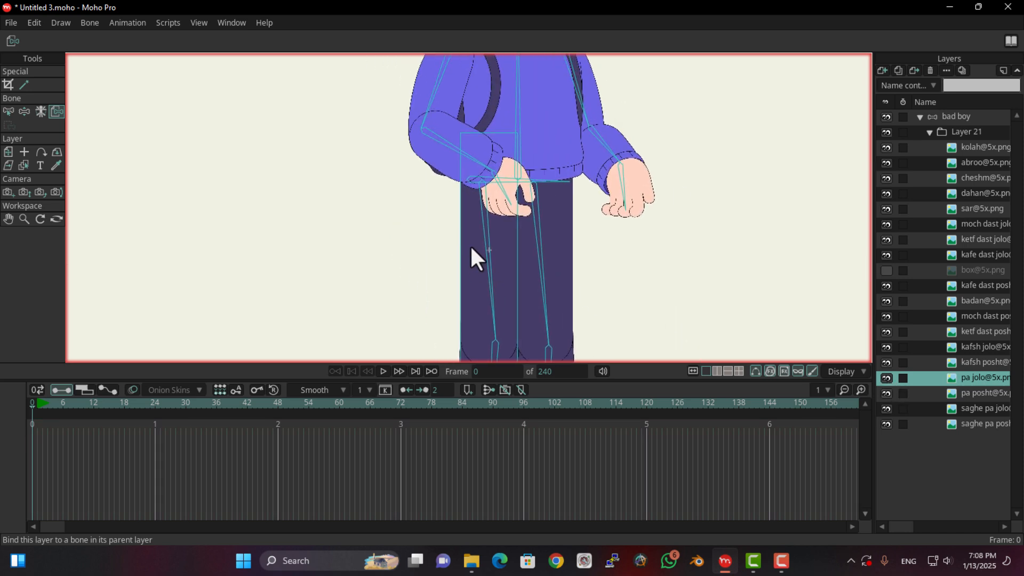
pyautogui.click(885, 376)
pyautogui.click(885, 377)
pyautogui.click(487, 241)
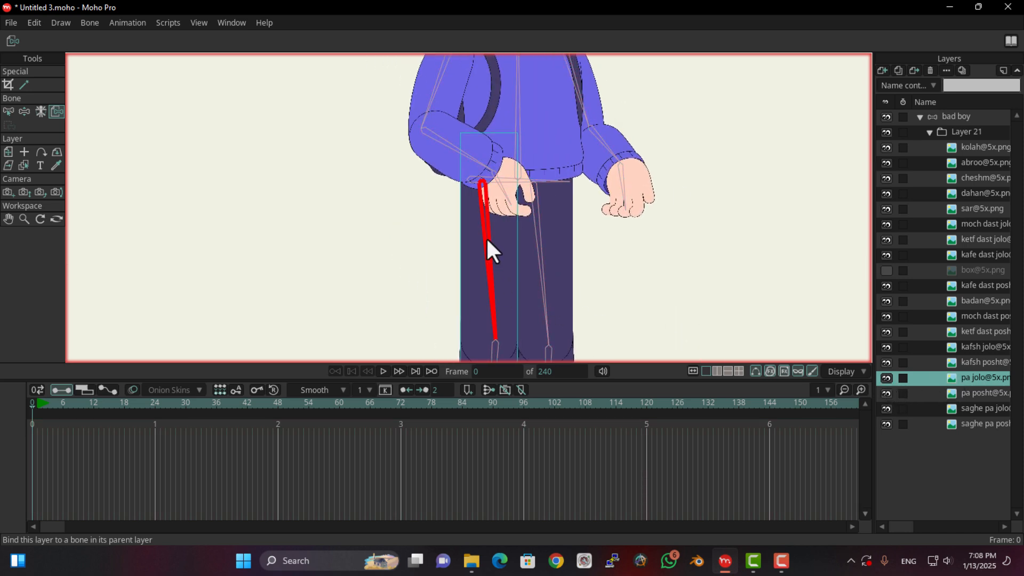
# Step: Identify the back thigh image layer by toggling its visibility and bind it to the back thigh bone
pyautogui.click(981, 393)
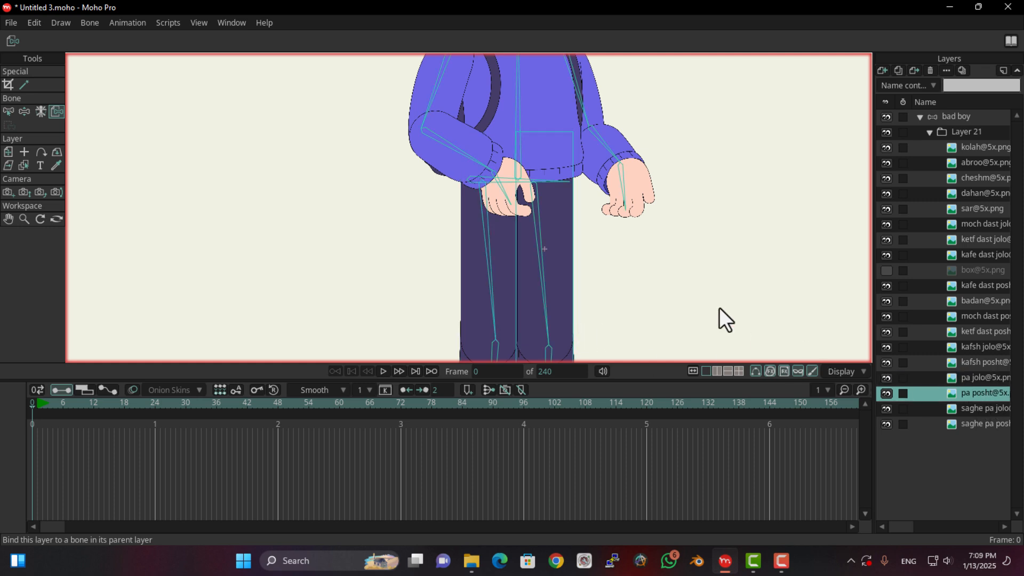
pyautogui.scroll(-4, 718, 308)
pyautogui.click(885, 393)
pyautogui.click(885, 393)
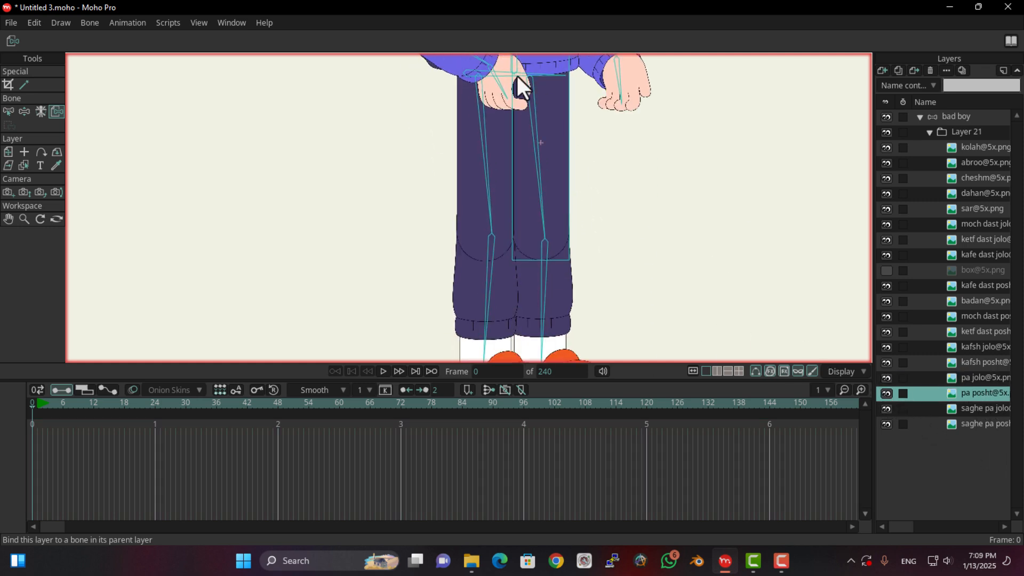
pyautogui.click(538, 151)
# Step: Identify the front shin image layer by toggling its visibility and bind it to the front shin bone
pyautogui.click(986, 407)
pyautogui.scroll(-2, 571, 208)
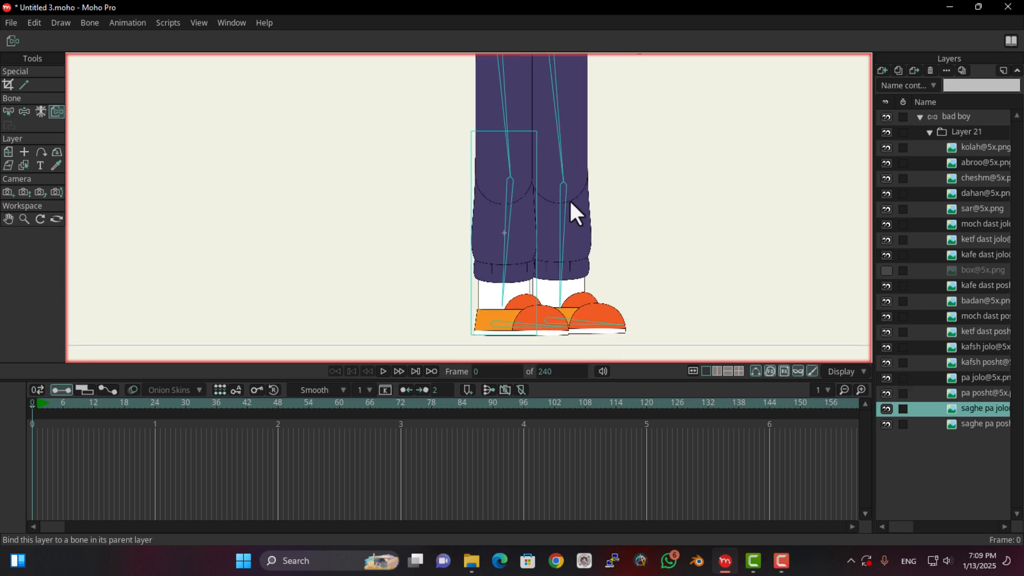
pyautogui.click(885, 408)
pyautogui.click(885, 408)
pyautogui.click(505, 245)
# Step: Identify the back shin image layer by toggling its visibility and bind it to the back shin bone
pyautogui.click(978, 425)
pyautogui.click(885, 423)
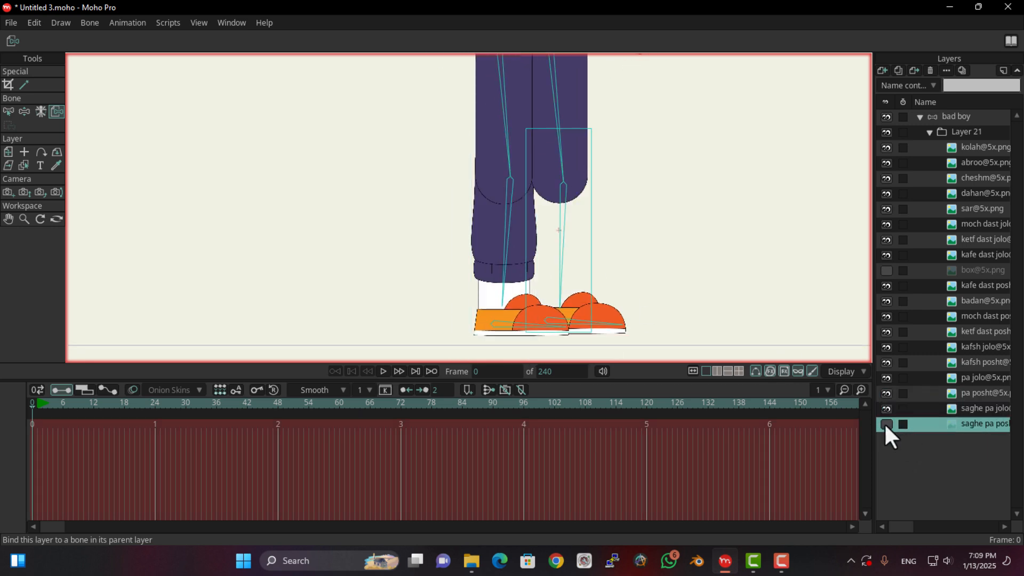
pyautogui.click(885, 423)
pyautogui.click(561, 230)
pyautogui.scroll(-4, 557, 214)
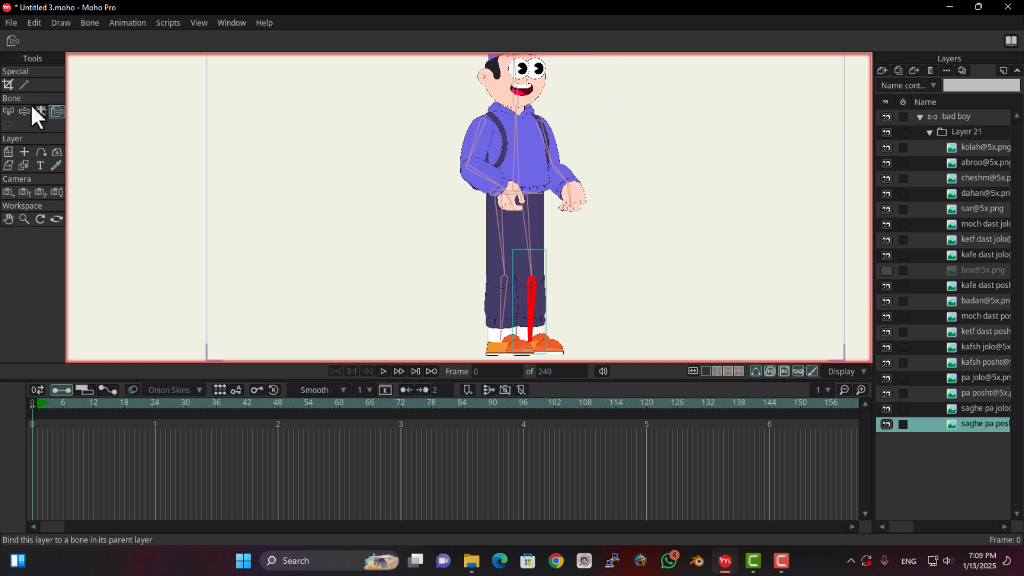
# Step: Test the bad boy bone layer by manipulating its bones, and undo the trial poses
pyautogui.click(908, 115)
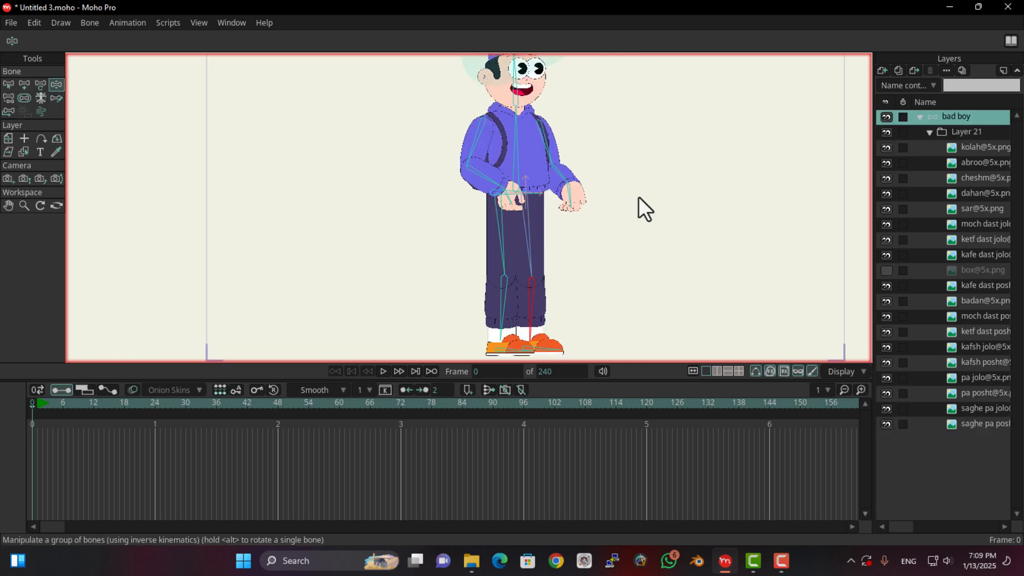
pyautogui.moveTo(490, 186); pyautogui.dragTo(491, 224)
pyautogui.moveTo(527, 175); pyautogui.dragTo(504, 226)
pyautogui.moveTo(514, 138); pyautogui.dragTo(355, 205)
pyautogui.hotkey('ctrl', 'z')
pyautogui.hotkey('ctrl', 'z')
# Step: Set the bone strength of the hat, head, torso and upper-arm bones to 0
pyautogui.click(8, 84)
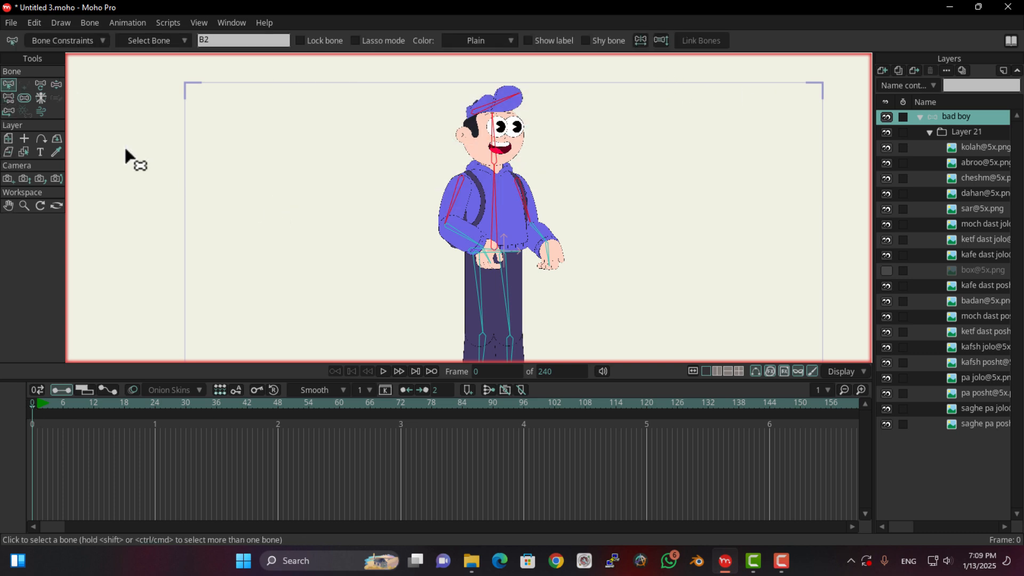
pyautogui.click(24, 98)
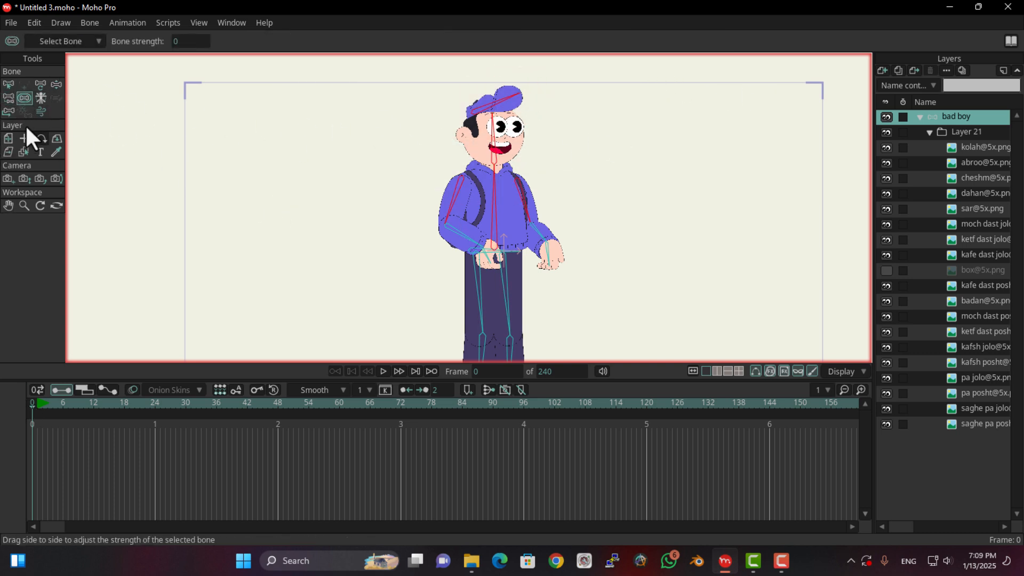
pyautogui.click(8, 85)
# Step: Test the rig by posing the head, both arms and both legs, and return the character to its rest pose
pyautogui.click(60, 85)
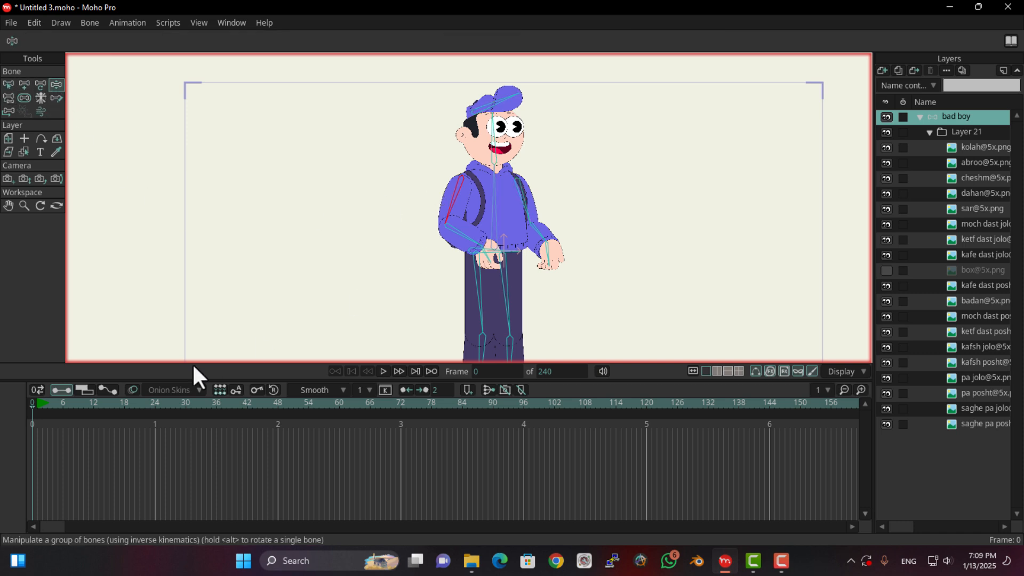
pyautogui.moveTo(484, 140); pyautogui.dragTo(522, 130)
pyautogui.moveTo(567, 251); pyautogui.dragTo(641, 221)
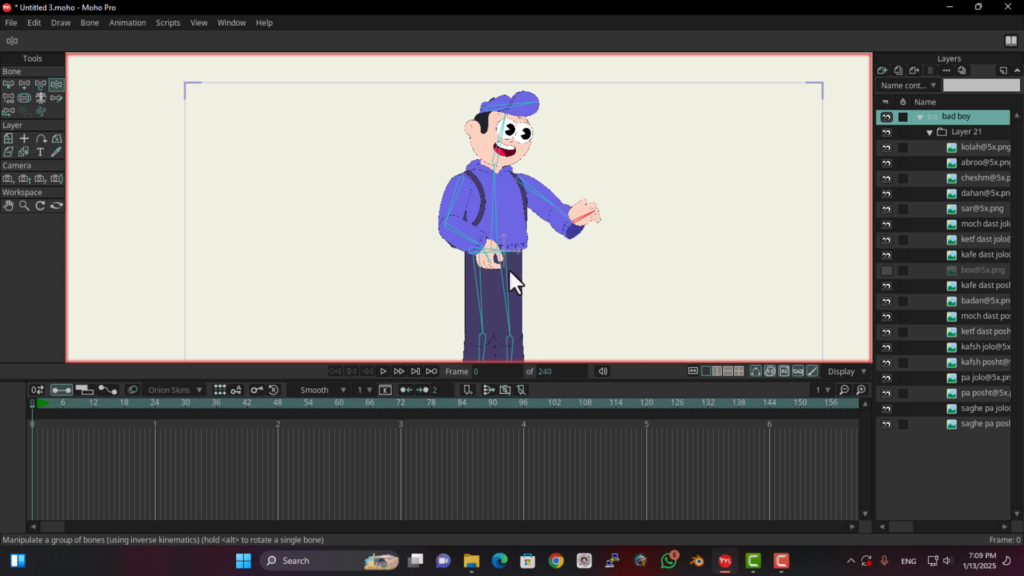
pyautogui.moveTo(471, 241); pyautogui.dragTo(477, 152)
pyautogui.moveTo(536, 341); pyautogui.dragTo(555, 201)
pyautogui.moveTo(533, 246); pyautogui.dragTo(566, 256)
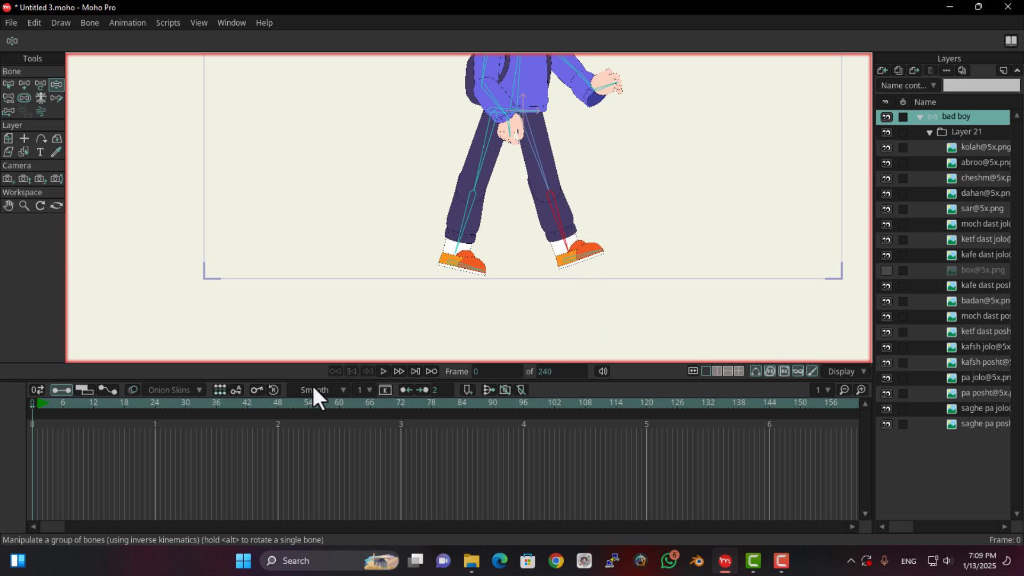
pyautogui.click(32, 405)
pyautogui.scroll(2, 494, 234)
pyautogui.scroll(2, 494, 234)
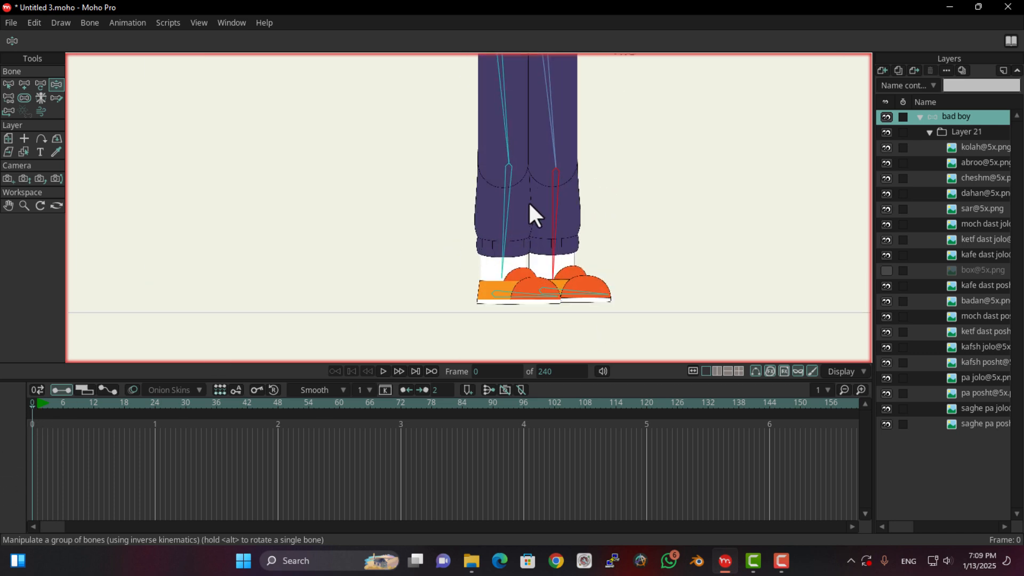
pyautogui.scroll(3, 617, 206)
pyautogui.scroll(-5, 657, 225)
pyautogui.moveTo(675, 157); pyautogui.dragTo(718, 263)
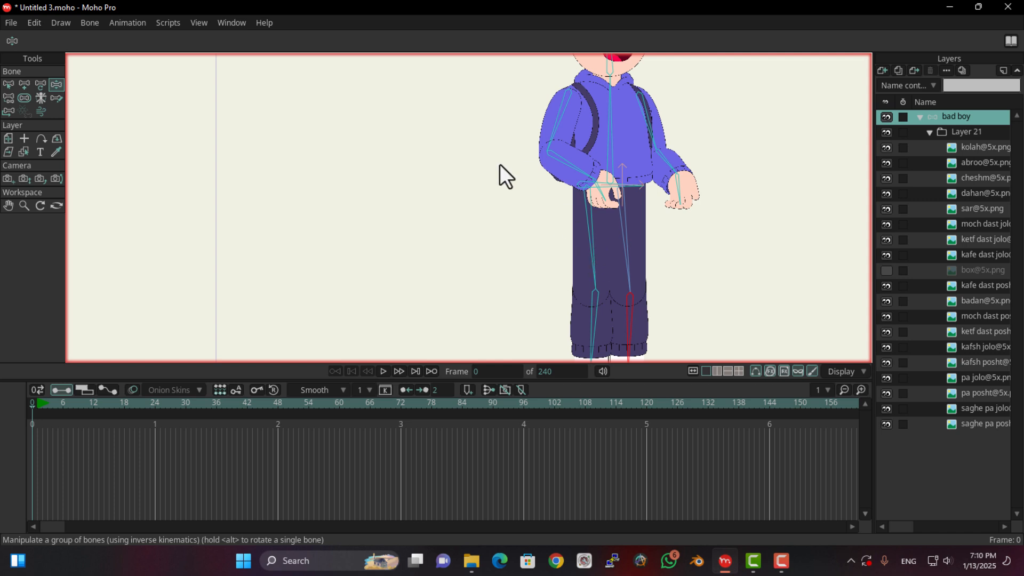
pyautogui.click(886, 270)
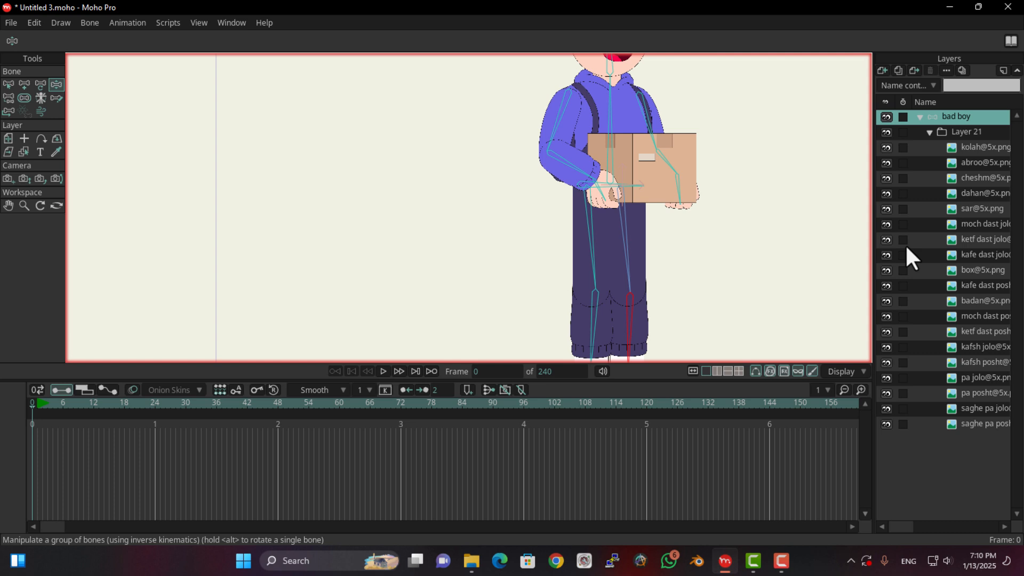
pyautogui.click(977, 269)
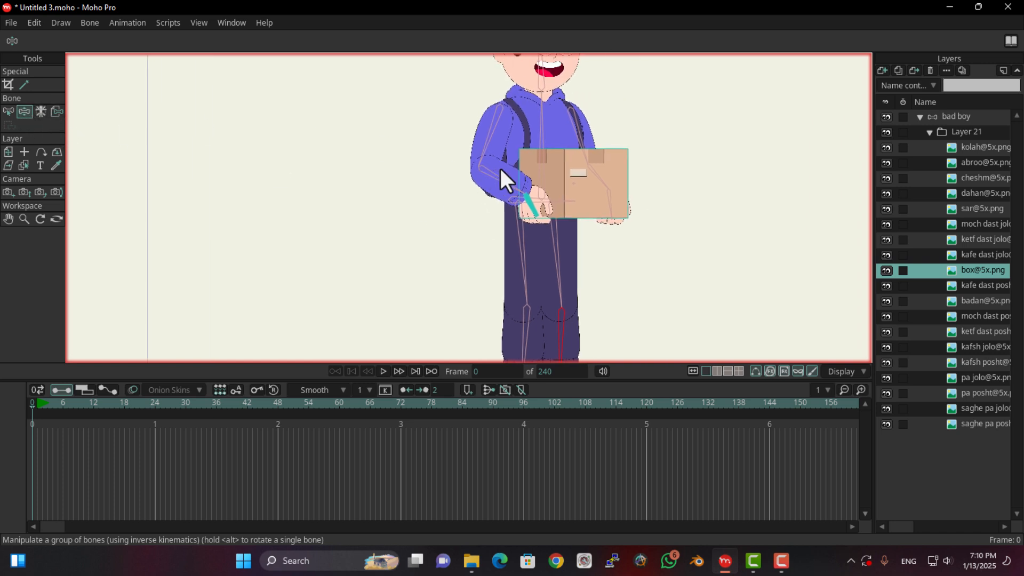
pyautogui.moveTo(506, 184); pyautogui.dragTo(597, 240)
pyautogui.moveTo(594, 146); pyautogui.dragTo(565, 249)
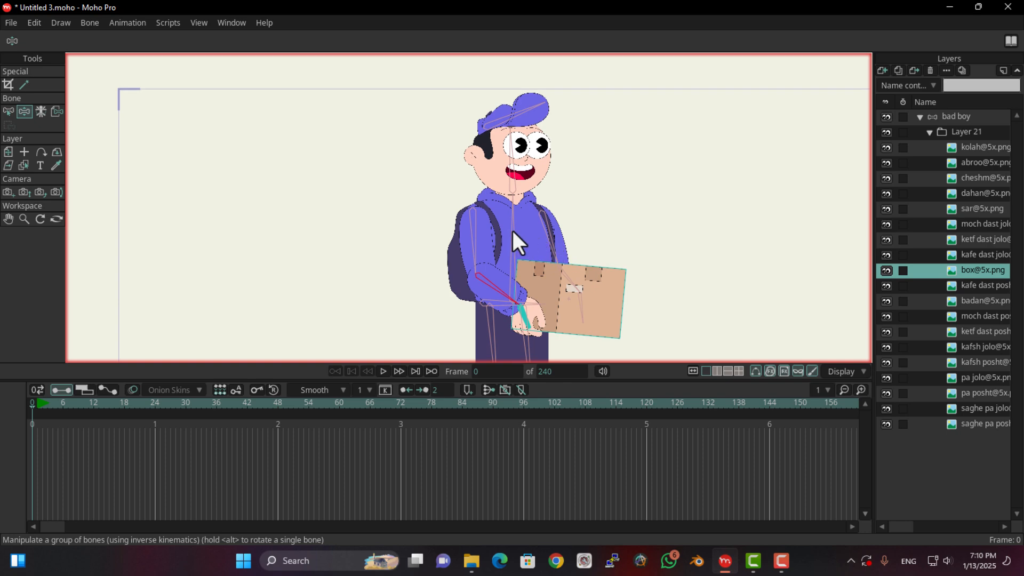
pyautogui.moveTo(510, 228); pyautogui.dragTo(490, 176)
pyautogui.click(28, 403)
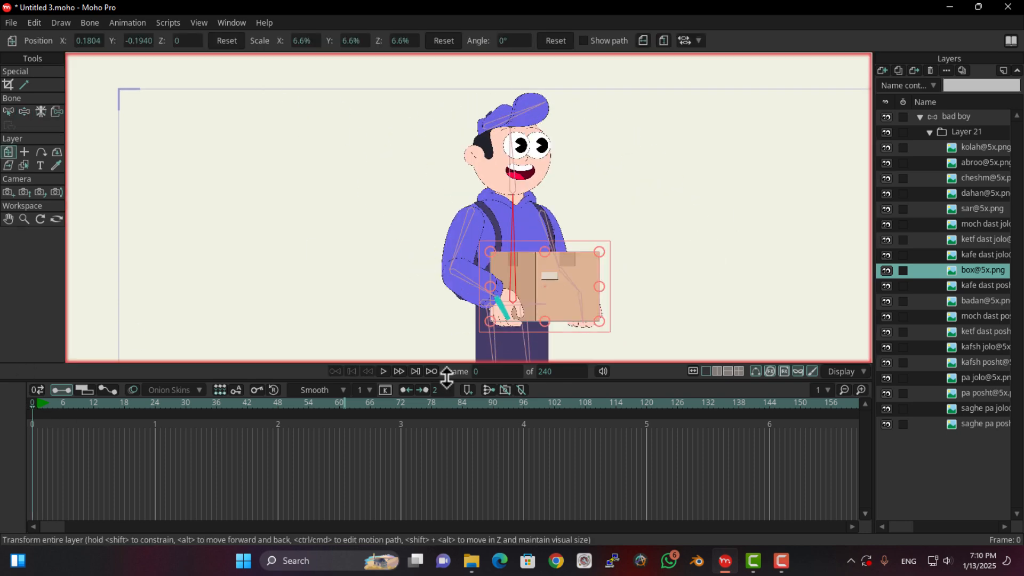
# Step: Test the unrestricted rotation of the head bone in the bad boy bone layer and undo it
pyautogui.click(968, 117)
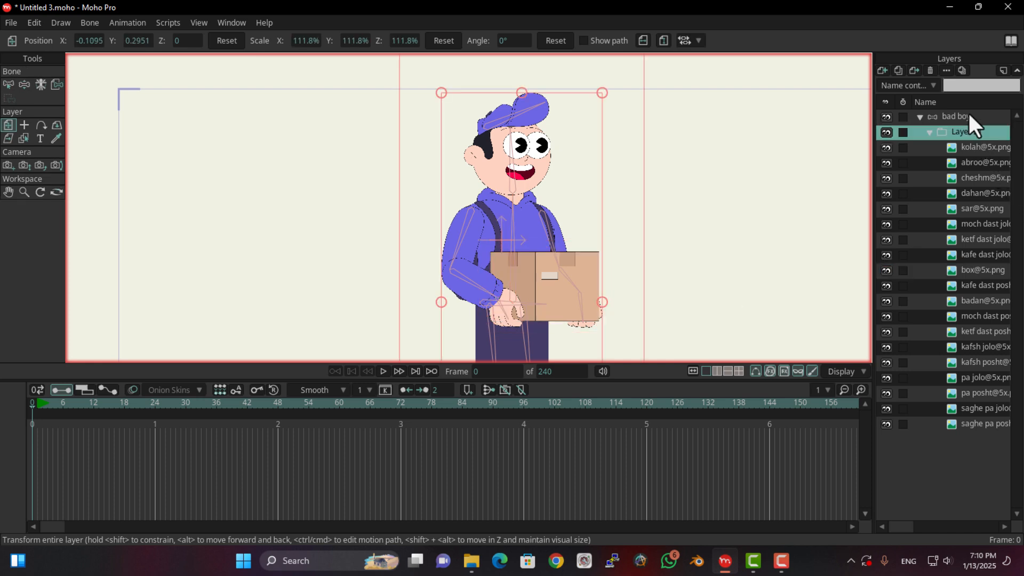
pyautogui.moveTo(503, 219); pyautogui.dragTo(519, 160)
pyautogui.moveTo(529, 195); pyautogui.dragTo(523, 213)
pyautogui.click(56, 84)
pyautogui.moveTo(519, 114); pyautogui.dragTo(506, 341)
pyautogui.hotkey('ctrl', 'z')
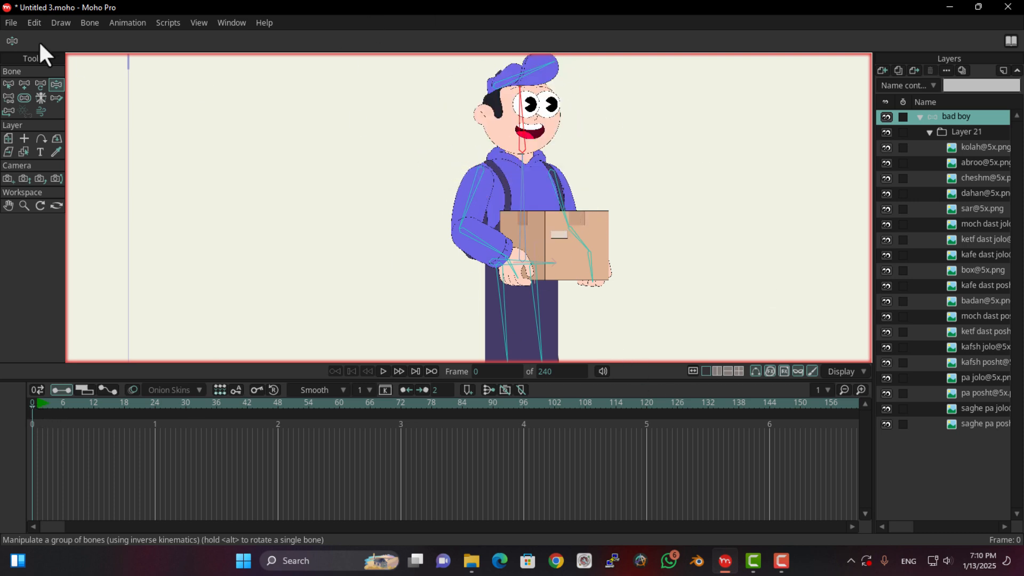
# Step: Enable angle constraints on the head bone with limits of -45° and 45°
pyautogui.click(8, 84)
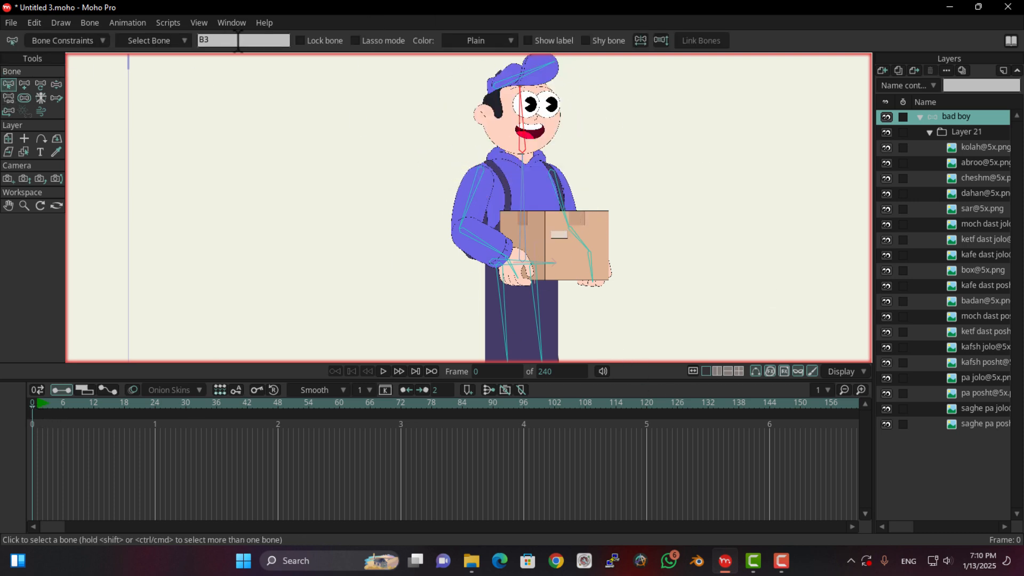
pyautogui.click(60, 41)
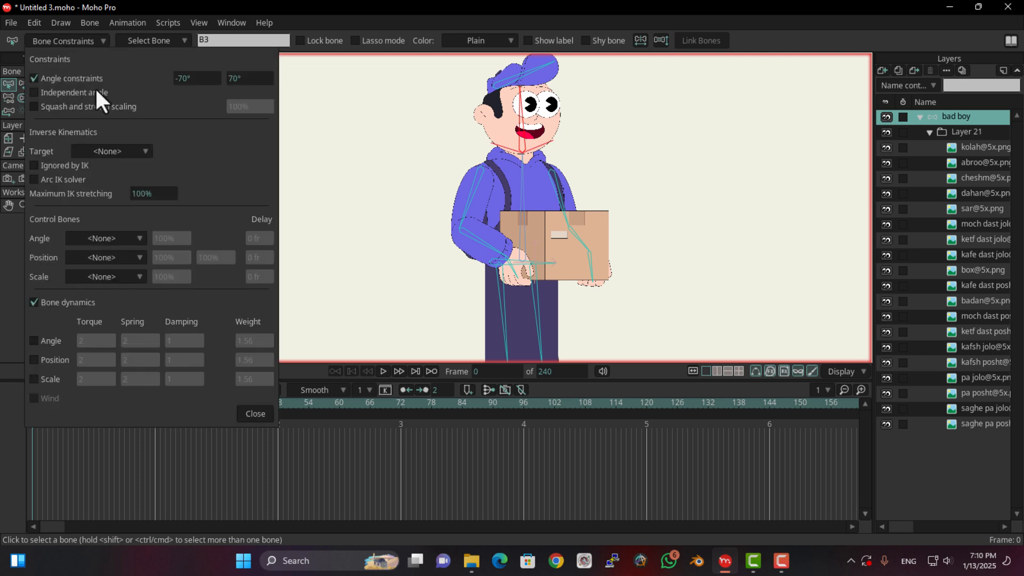
pyautogui.moveTo(187, 77)
pyautogui.mouseDown()
pyautogui.moveTo(275, 78)
pyautogui.moveTo(193, 73)
pyautogui.mouseUp()
pyautogui.click(76, 42)
pyautogui.click(56, 84)
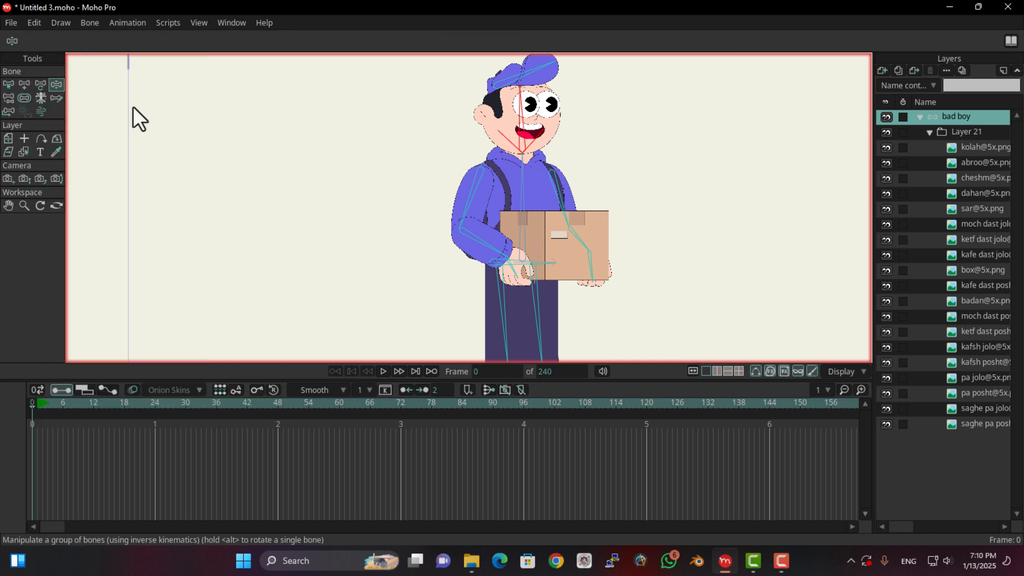
# Step: Test the head bone's rotation within its limits and narrow its minimum and maximum angle constraints
pyautogui.moveTo(520, 103); pyautogui.dragTo(1, 144)
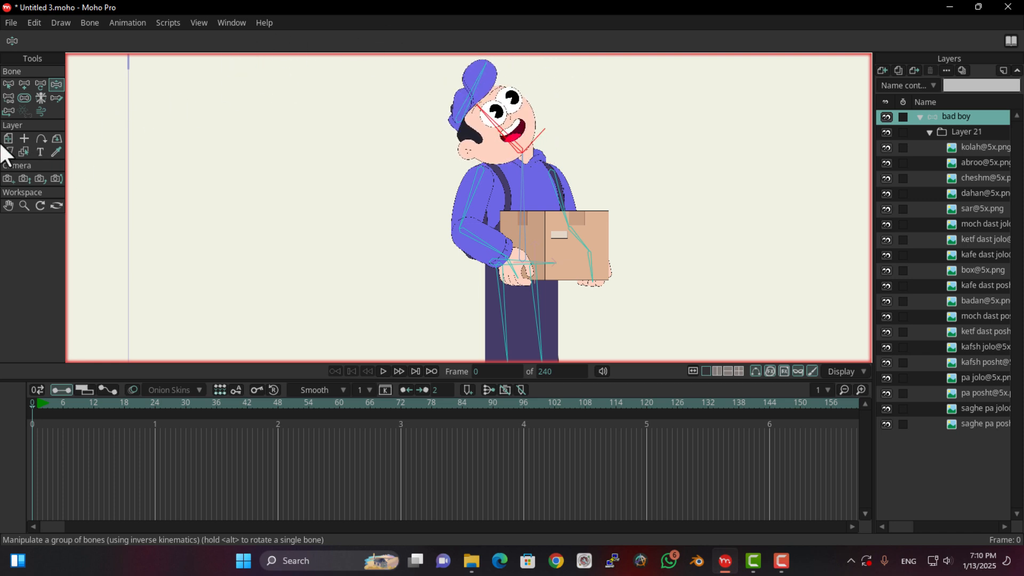
pyautogui.click(8, 84)
pyautogui.click(69, 41)
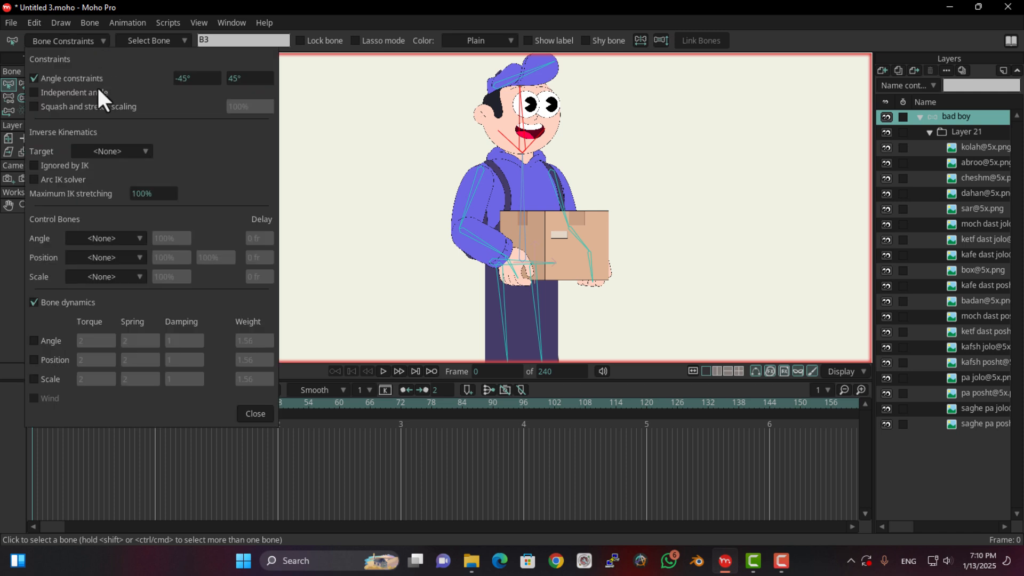
pyautogui.moveTo(191, 77); pyautogui.dragTo(161, 75)
pyautogui.moveTo(235, 78); pyautogui.dragTo(193, 74)
pyautogui.click(52, 44)
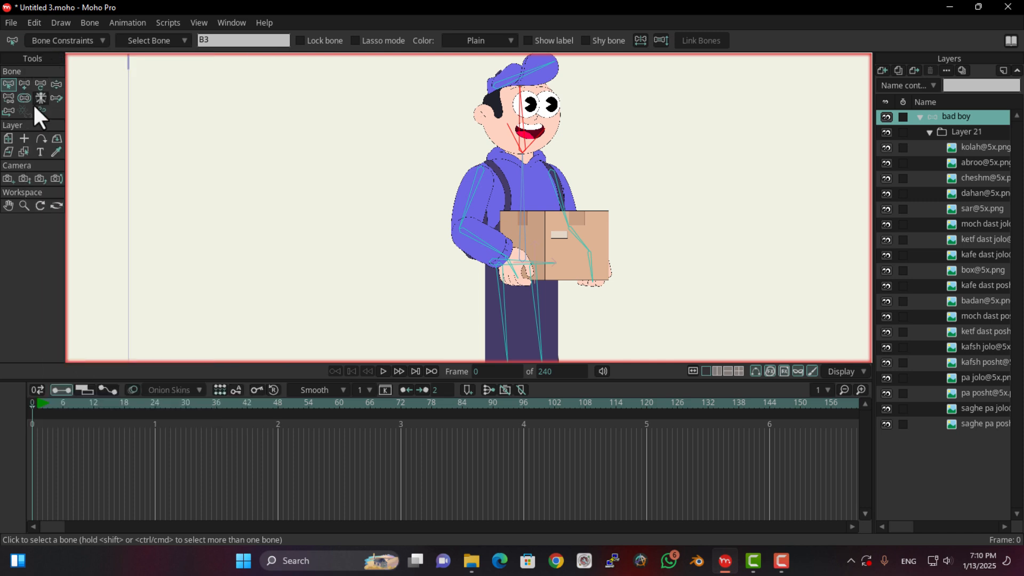
# Step: Test the head bone's constrained rotation and the front arm's unconstrained forearm movement, restoring the rest pose
pyautogui.click(55, 85)
pyautogui.moveTo(497, 107); pyautogui.dragTo(501, 61)
pyautogui.scroll(3, 481, 163)
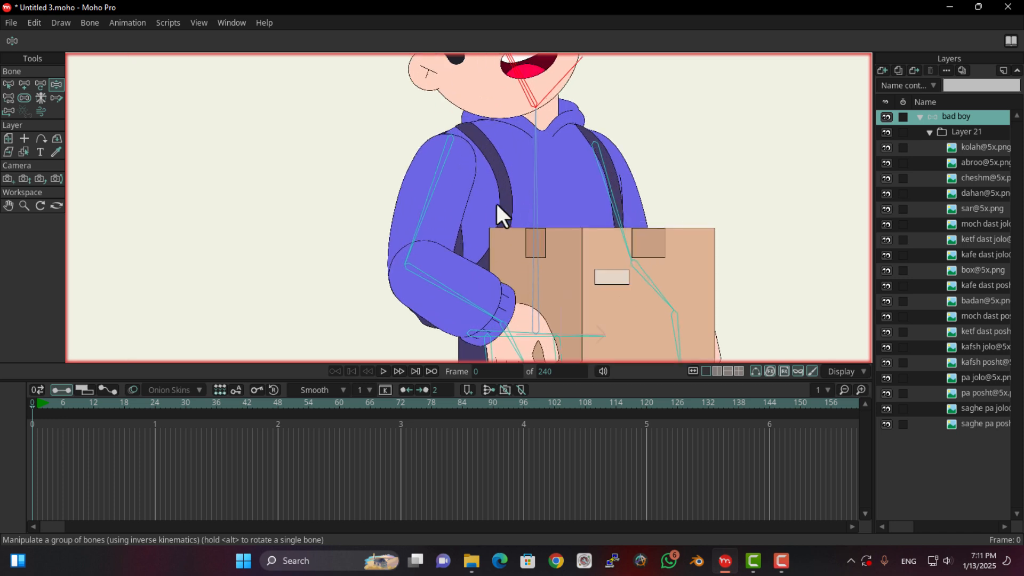
pyautogui.click(436, 181)
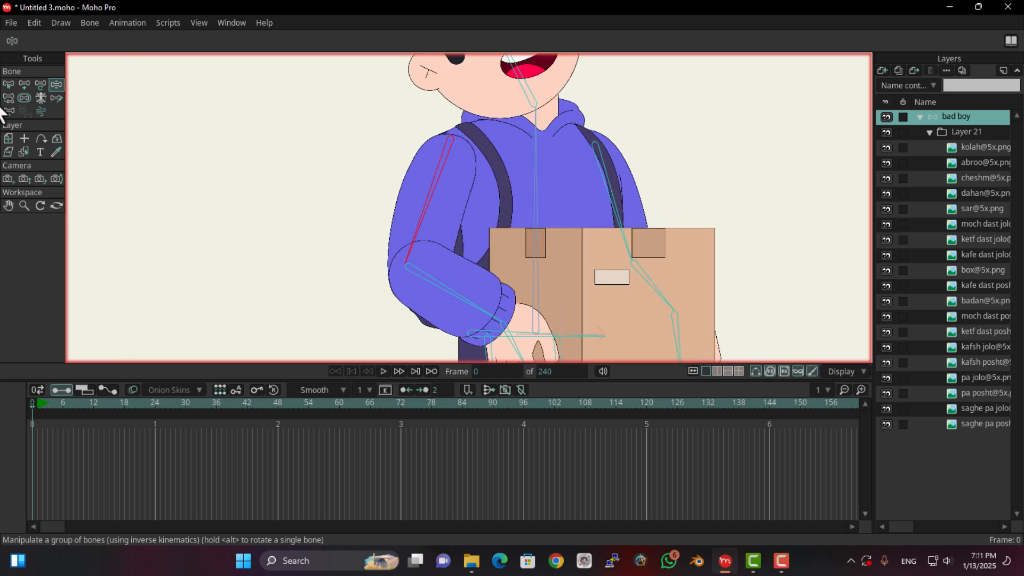
pyautogui.moveTo(491, 323); pyautogui.dragTo(376, 418)
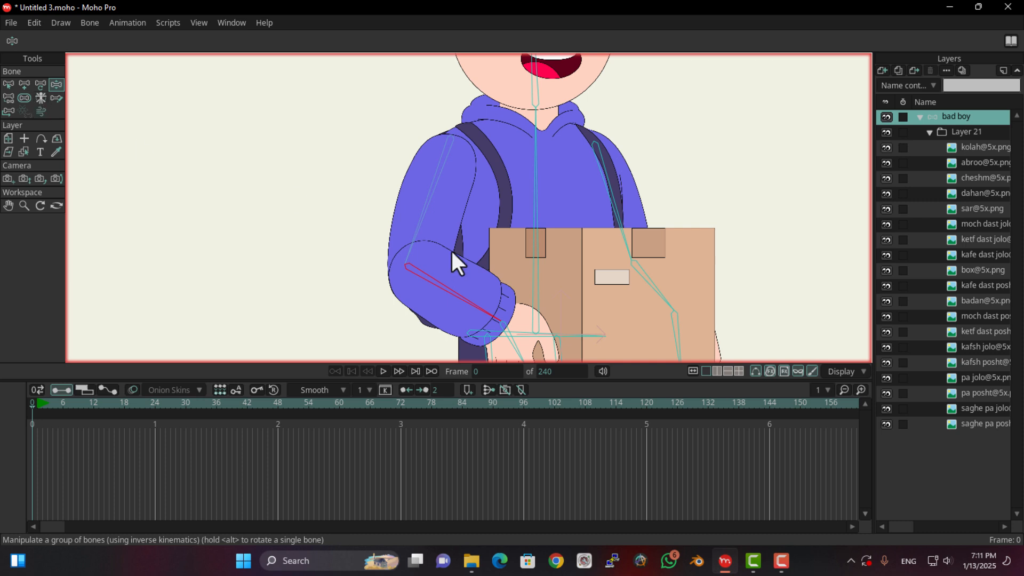
pyautogui.scroll(-3, 450, 248)
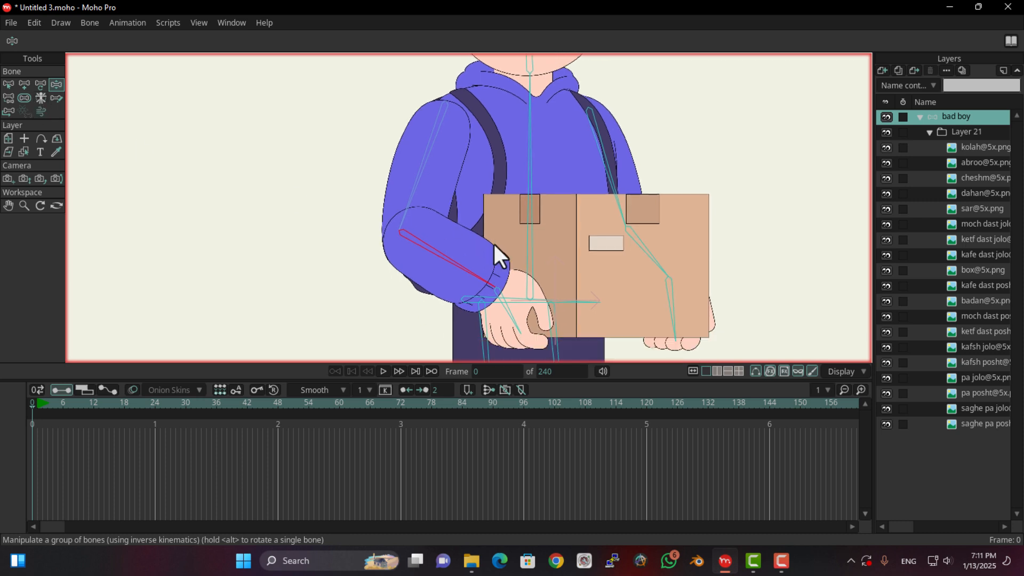
# Step: Enable angle constraints on the front forearm bone with limits of -30° and 70°
pyautogui.click(9, 84)
pyautogui.scroll(-4, 369, 273)
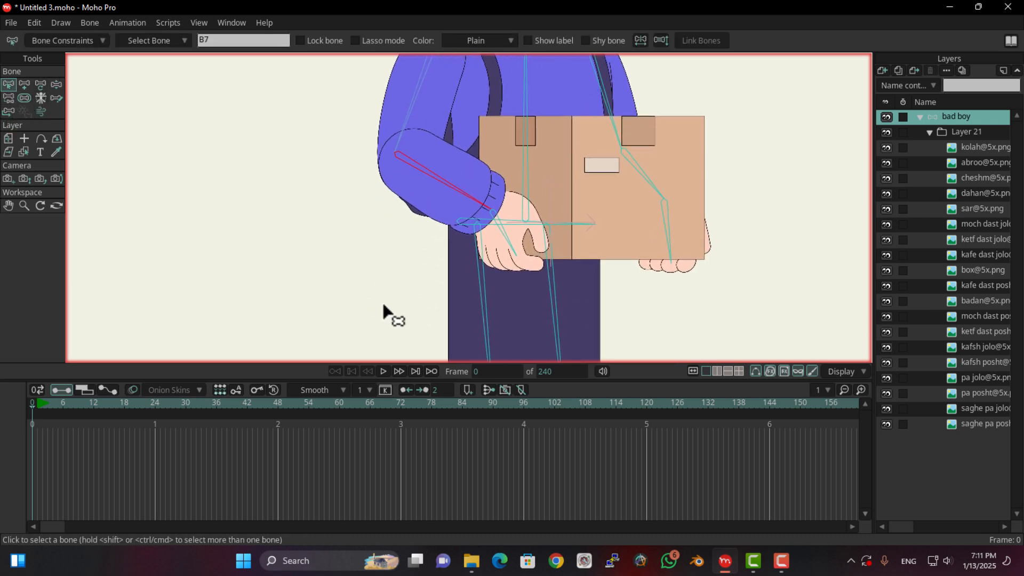
pyautogui.moveTo(208, 127); pyautogui.dragTo(185, 194)
pyautogui.scroll(-3, 235, 203)
pyautogui.scroll(4, 294, 224)
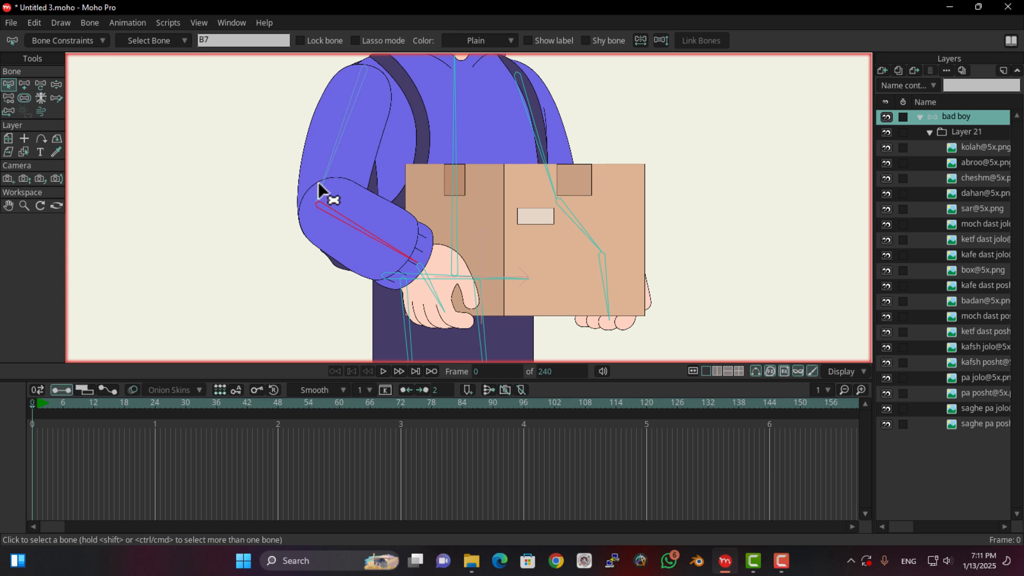
pyautogui.click(56, 85)
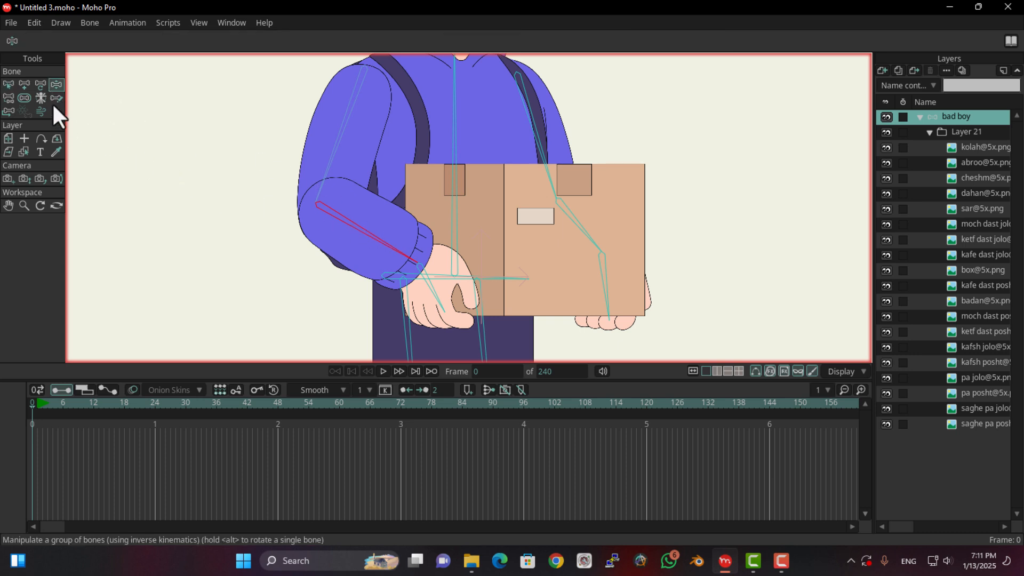
pyautogui.click(8, 85)
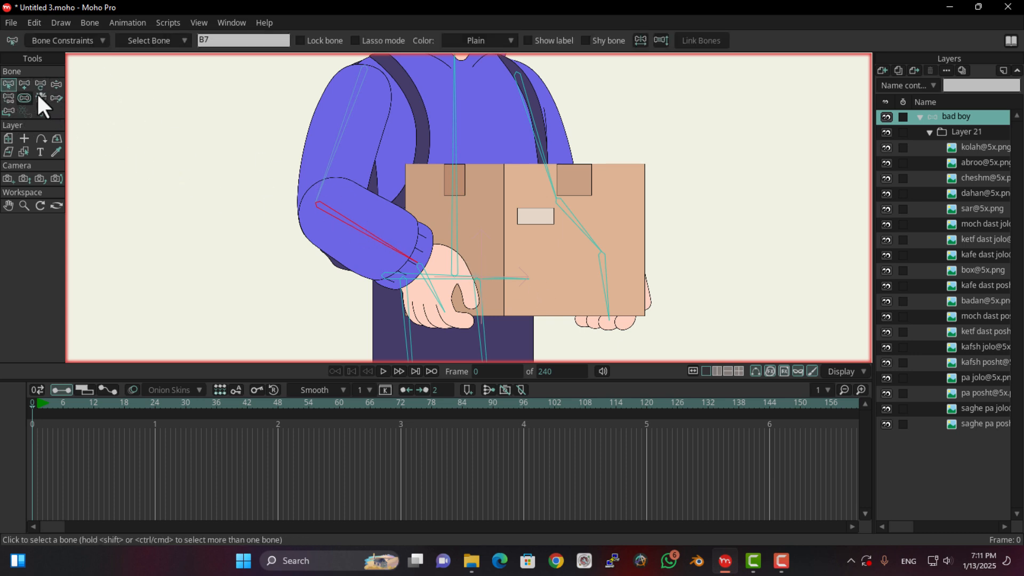
pyautogui.click(68, 42)
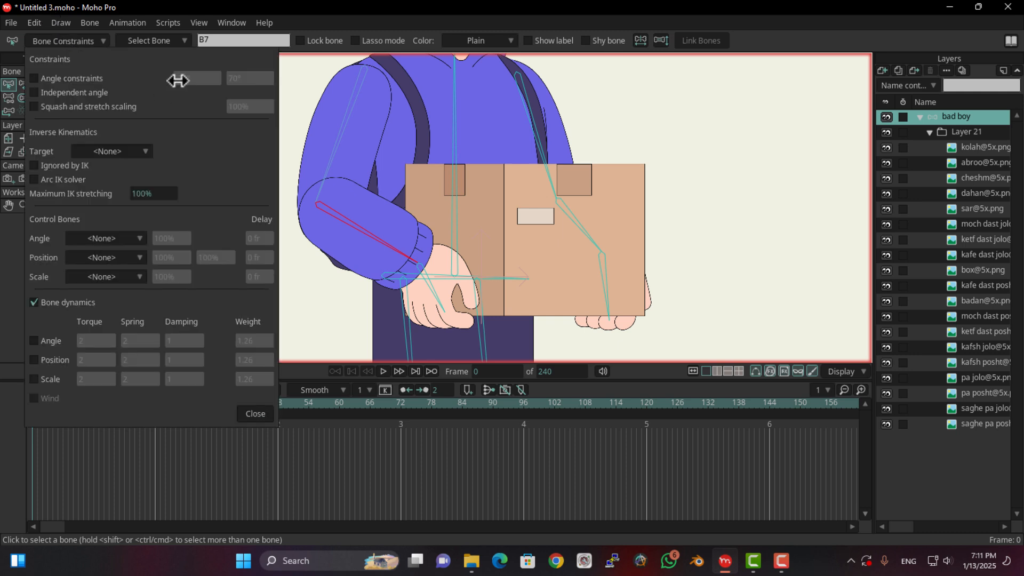
pyautogui.click(33, 78)
pyautogui.moveTo(217, 79)
pyautogui.mouseDown()
pyautogui.moveTo(248, 85)
pyautogui.moveTo(221, 87)
pyautogui.mouseUp()
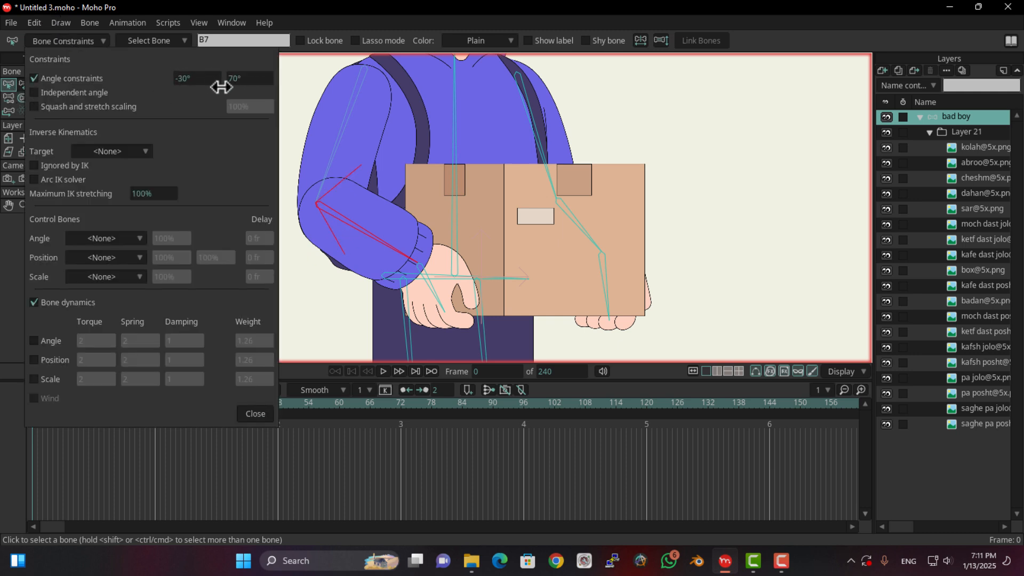
pyautogui.click(95, 41)
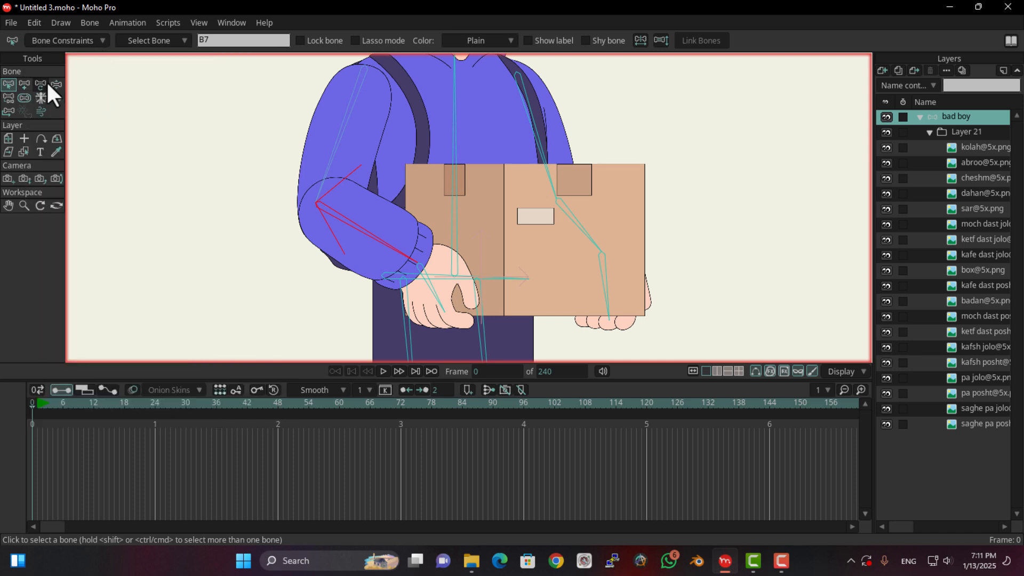
# Step: Test the front forearm's bend and set its angle limits to -35° and 60°
pyautogui.click(56, 85)
pyautogui.moveTo(365, 251); pyautogui.dragTo(246, 554)
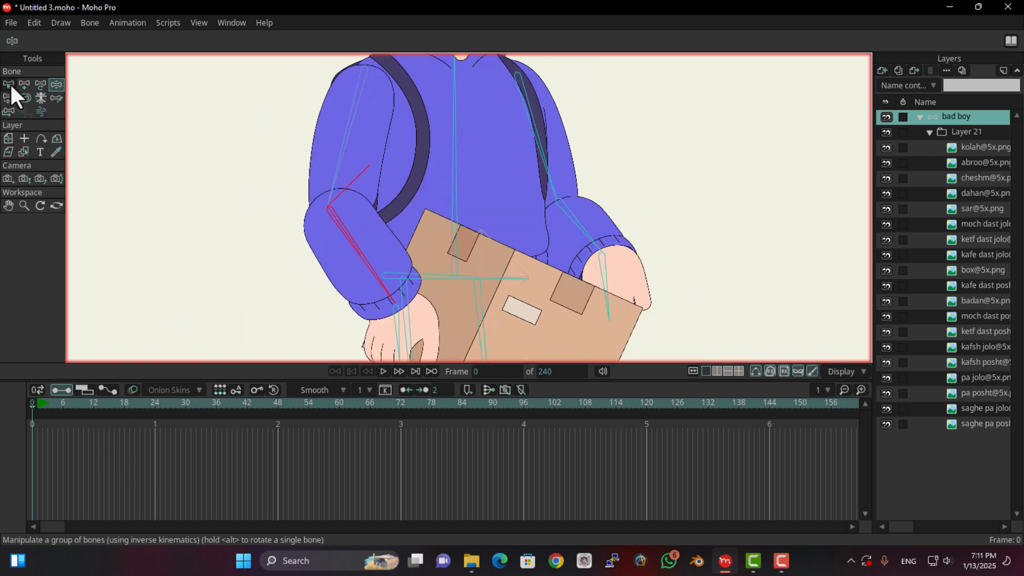
pyautogui.click(9, 83)
pyautogui.click(68, 41)
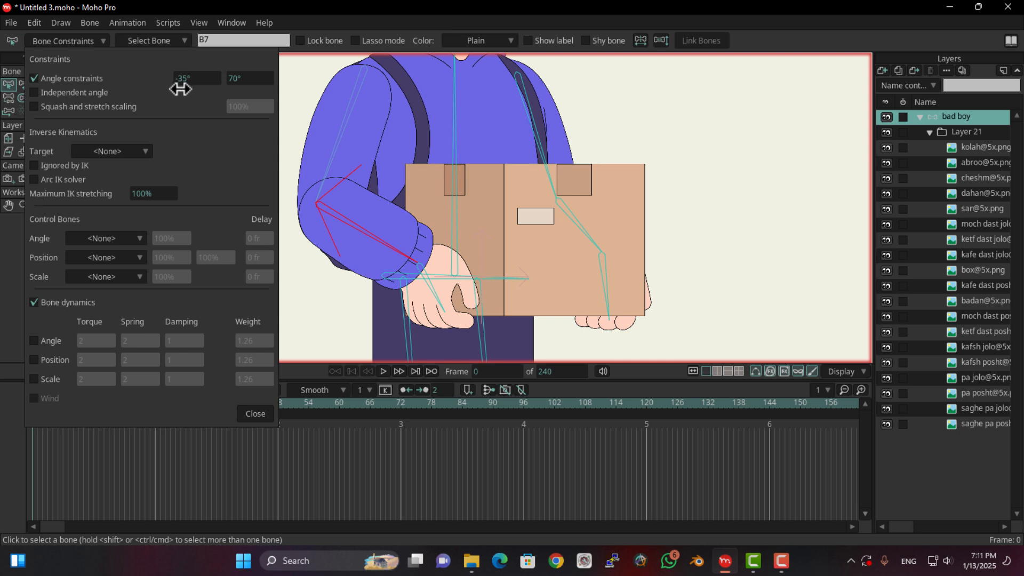
pyautogui.moveTo(229, 78); pyautogui.dragTo(222, 87)
pyautogui.click(56, 85)
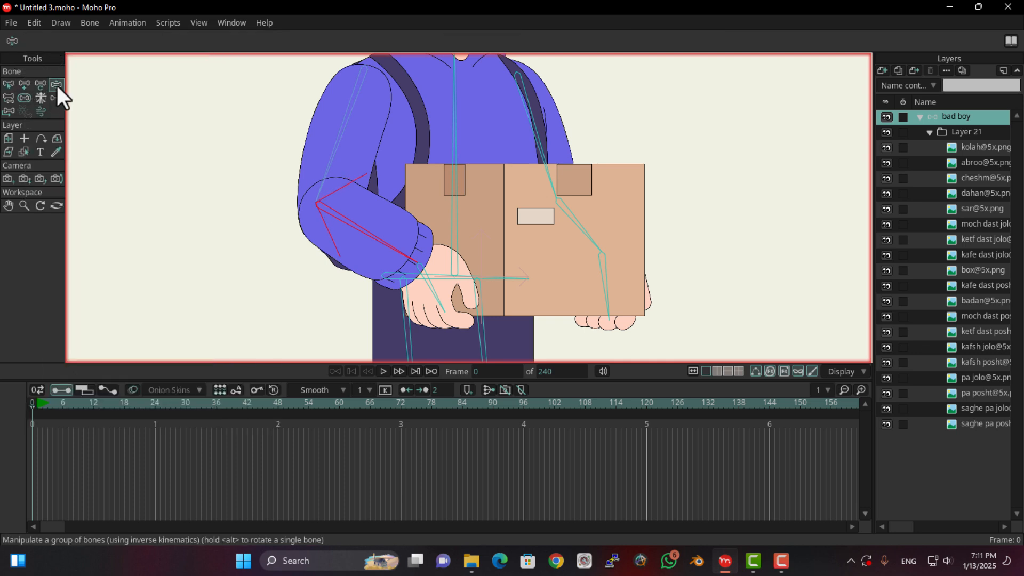
pyautogui.moveTo(394, 245); pyautogui.dragTo(405, 421)
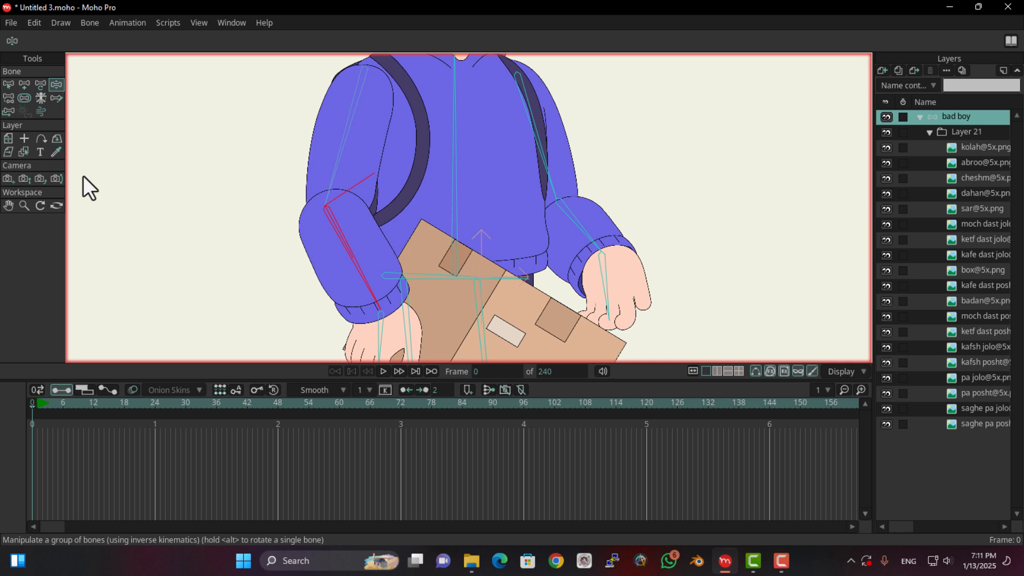
# Step: Enable angle constraints on the front upper arm bone and narrow both of its angle limits
pyautogui.click(10, 86)
pyautogui.click(357, 79)
pyautogui.click(65, 41)
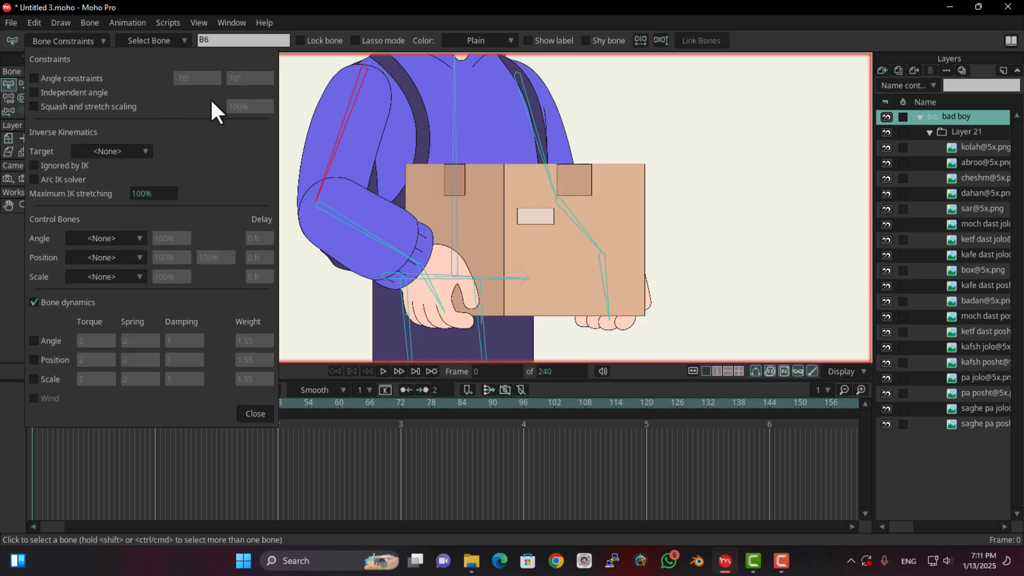
pyautogui.click(77, 81)
pyautogui.moveTo(182, 80); pyautogui.dragTo(221, 81)
pyautogui.click(57, 42)
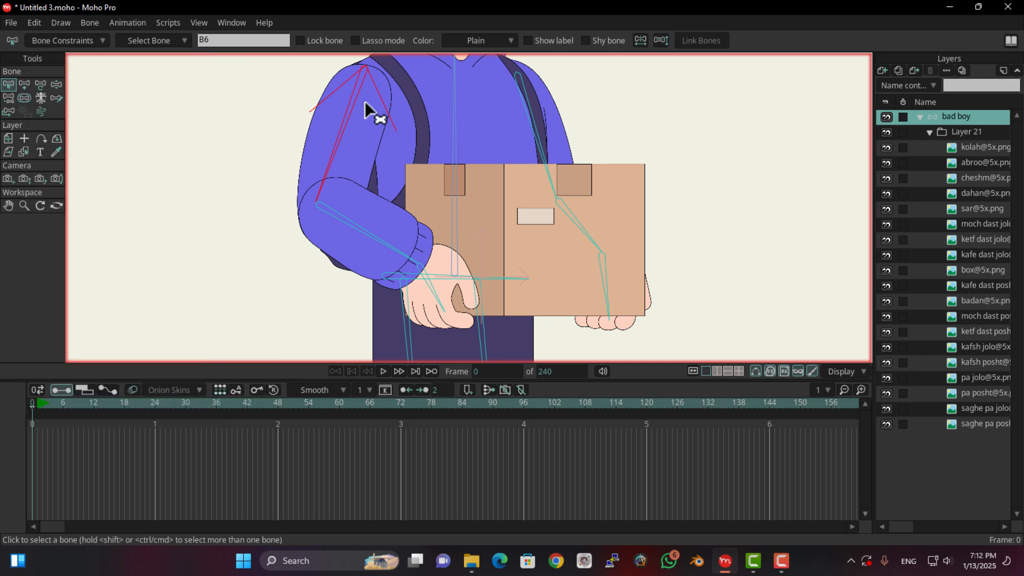
# Step: Enable angle constraints on the rear upper arm bone with limits of -45° and 45°
pyautogui.moveTo(507, 108); pyautogui.dragTo(438, 150)
pyautogui.click(462, 151)
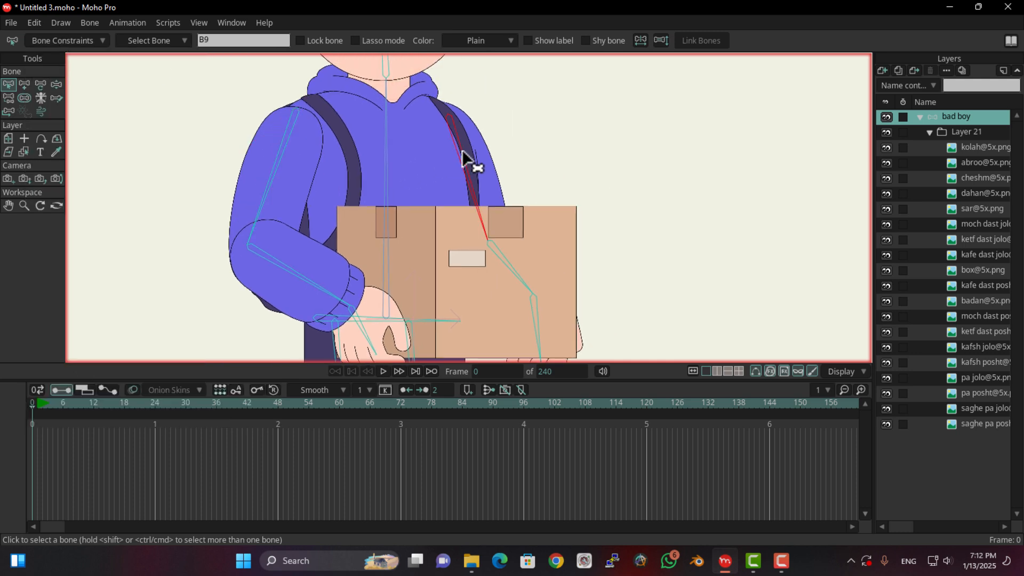
pyautogui.click(82, 42)
pyautogui.click(114, 79)
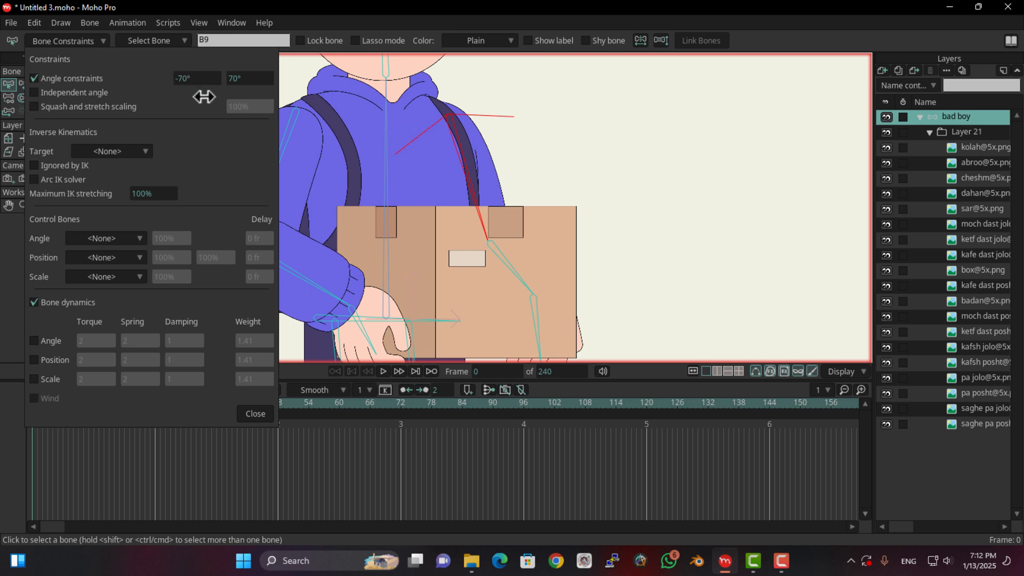
pyautogui.moveTo(204, 96); pyautogui.dragTo(191, 80)
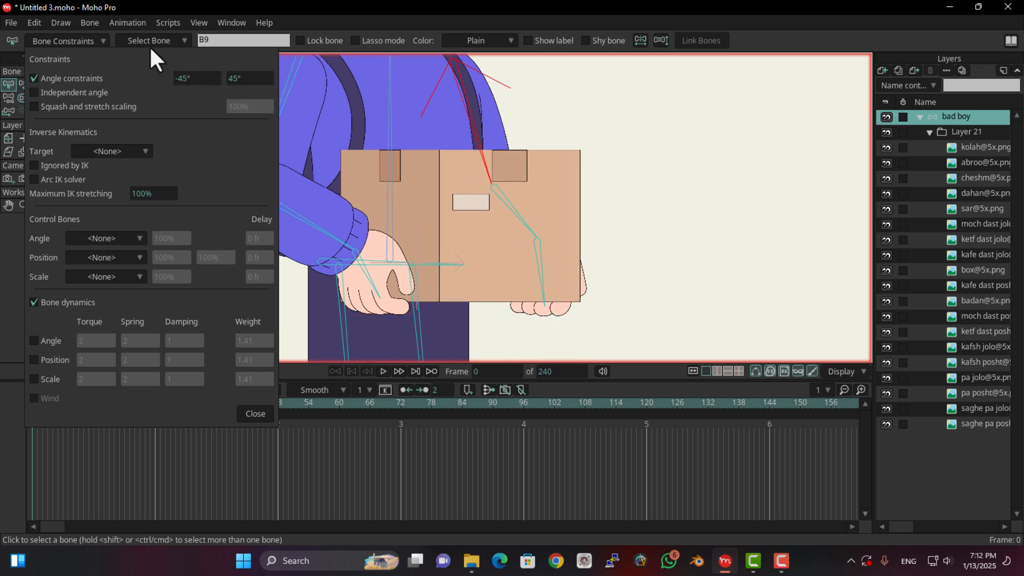
pyautogui.click(91, 43)
# Step: Enable angle constraints of -35° and 60° on the rear forearm bone, matching the front forearm's limits
pyautogui.click(262, 151)
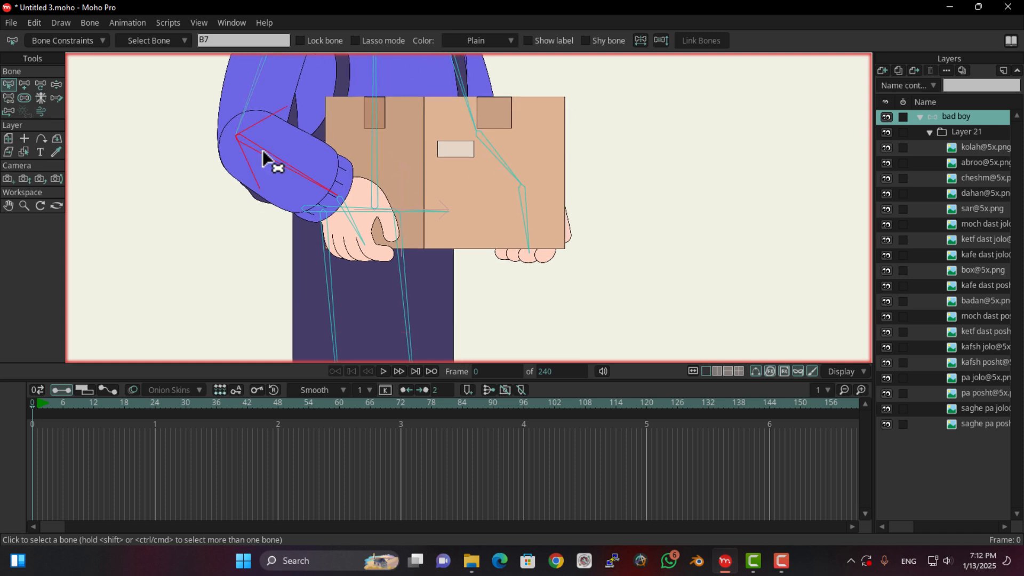
pyautogui.click(60, 41)
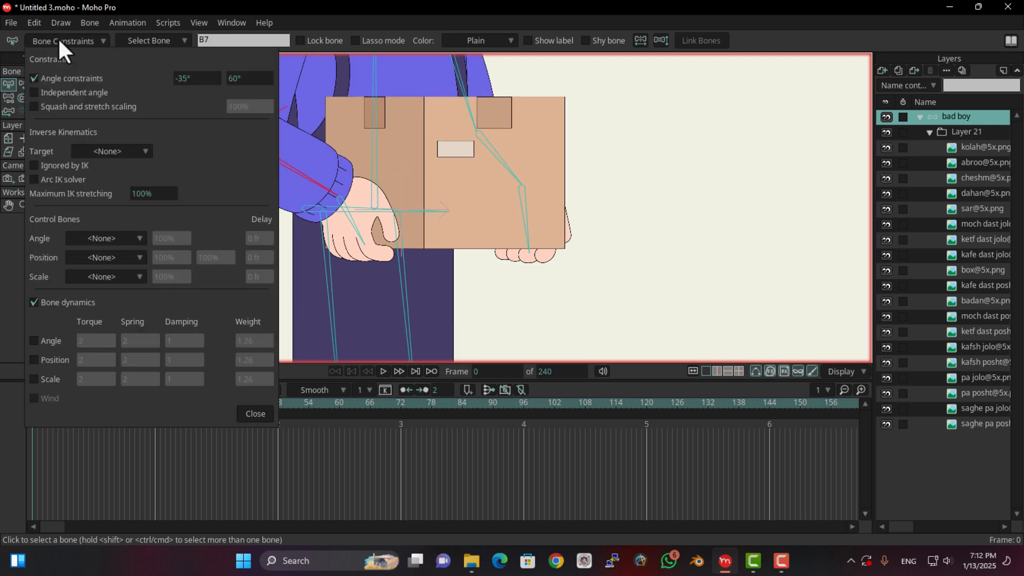
pyautogui.click(59, 41)
pyautogui.click(497, 152)
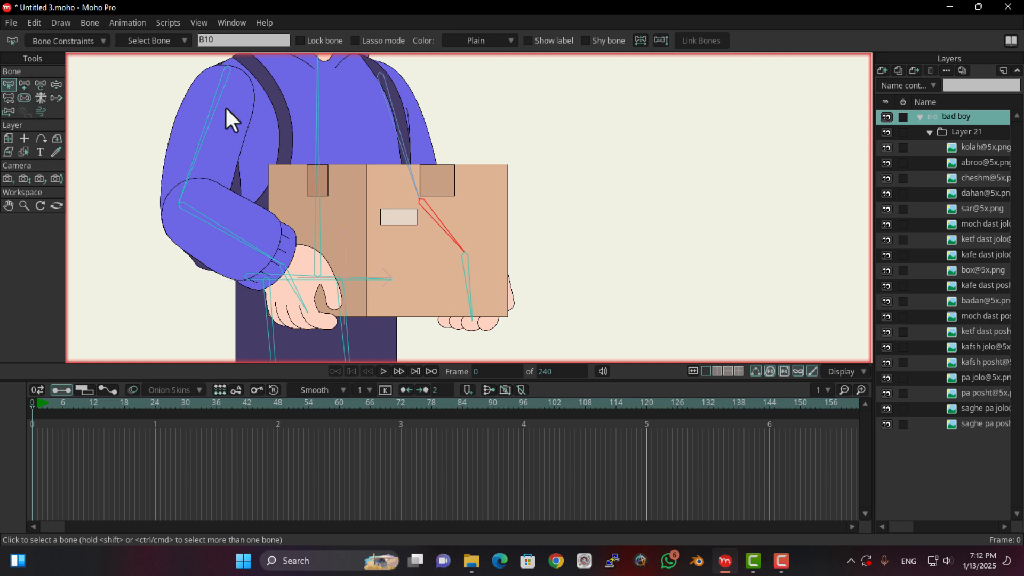
pyautogui.click(60, 41)
pyautogui.click(81, 78)
pyautogui.moveTo(188, 79); pyautogui.dragTo(220, 86)
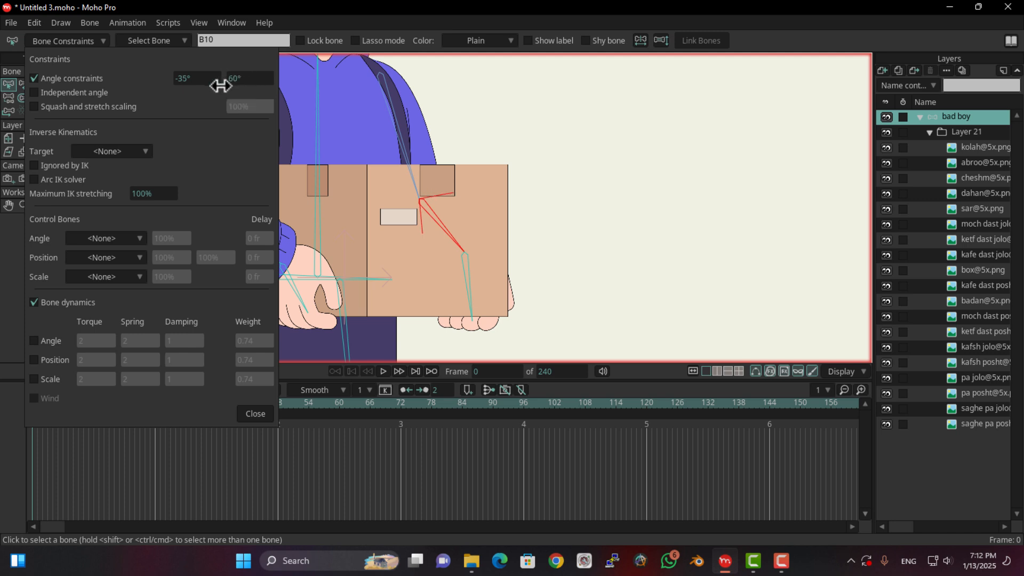
pyautogui.click(92, 43)
# Step: Enable angle constraints on the front hand bone and narrow its angle limits
pyautogui.click(306, 235)
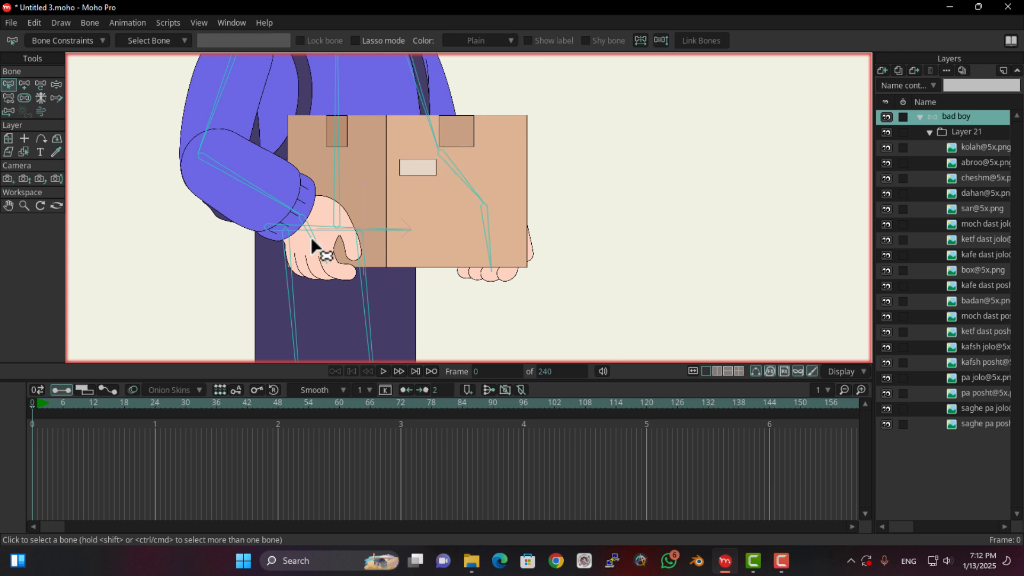
pyautogui.click(56, 84)
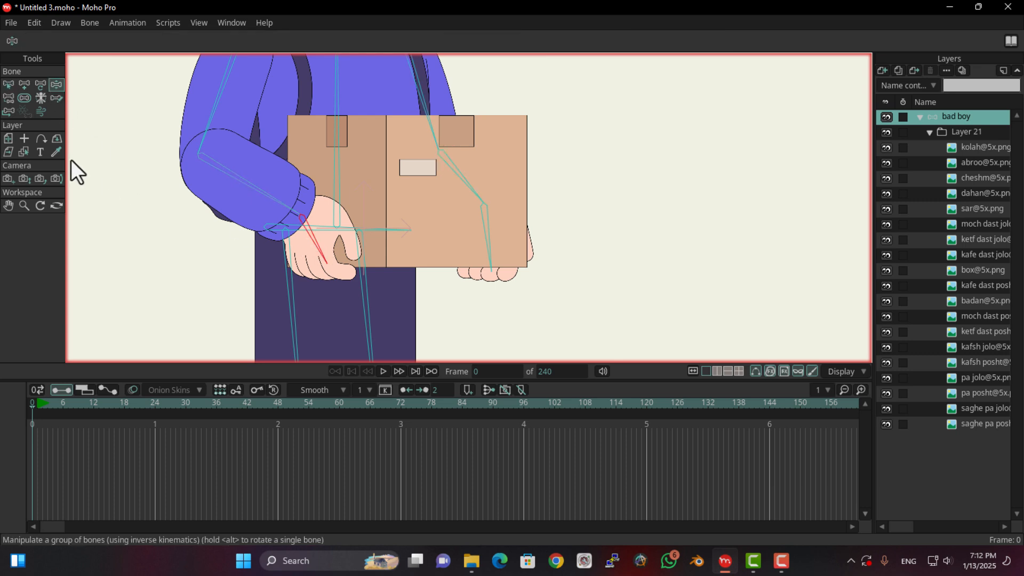
pyautogui.click(6, 84)
pyautogui.click(63, 41)
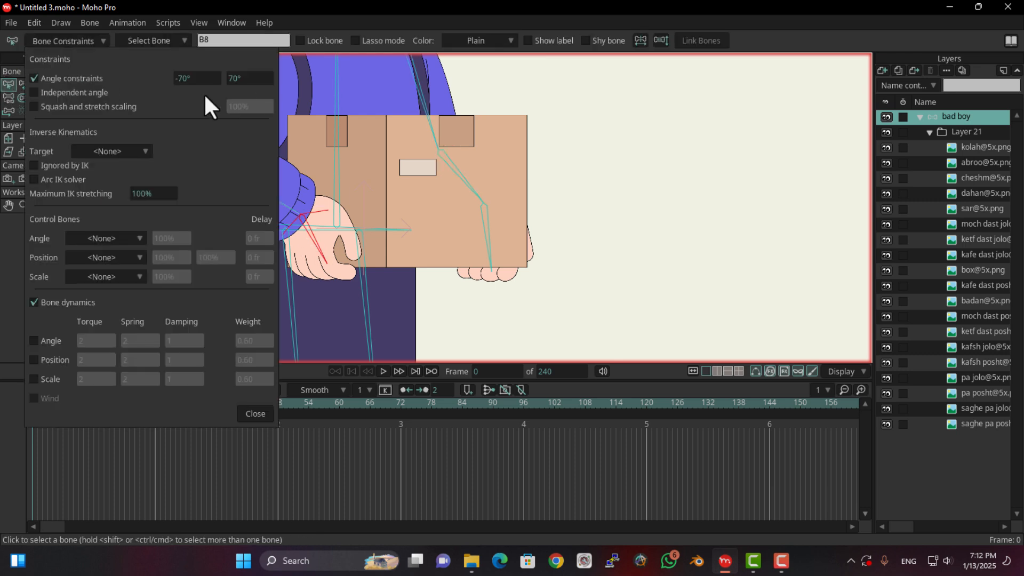
pyautogui.moveTo(197, 77); pyautogui.dragTo(223, 79)
pyautogui.click(59, 39)
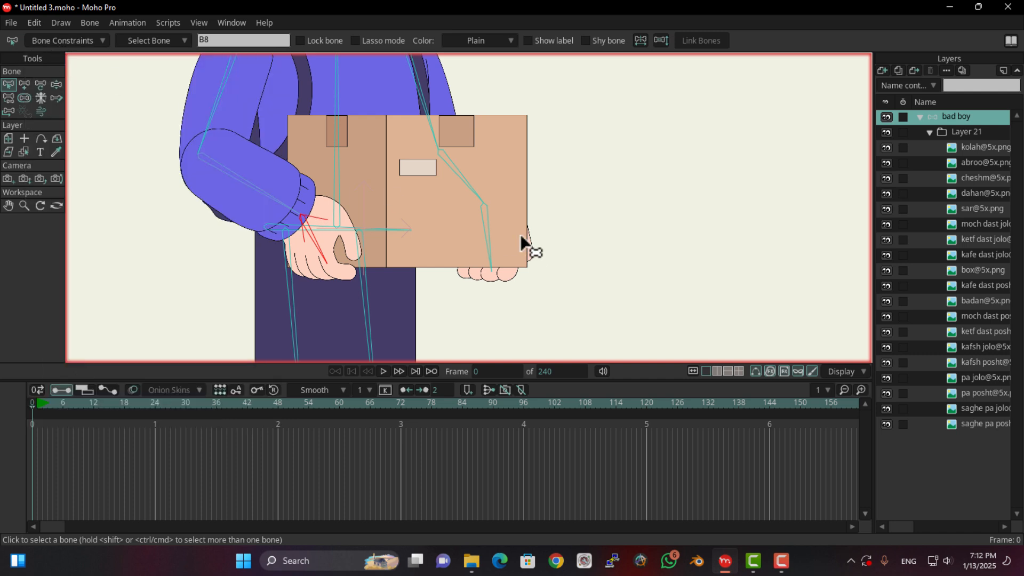
# Step: Enable angle constraints on the rear hand bone and narrow both of its angle limits
pyautogui.click(486, 230)
pyautogui.click(90, 40)
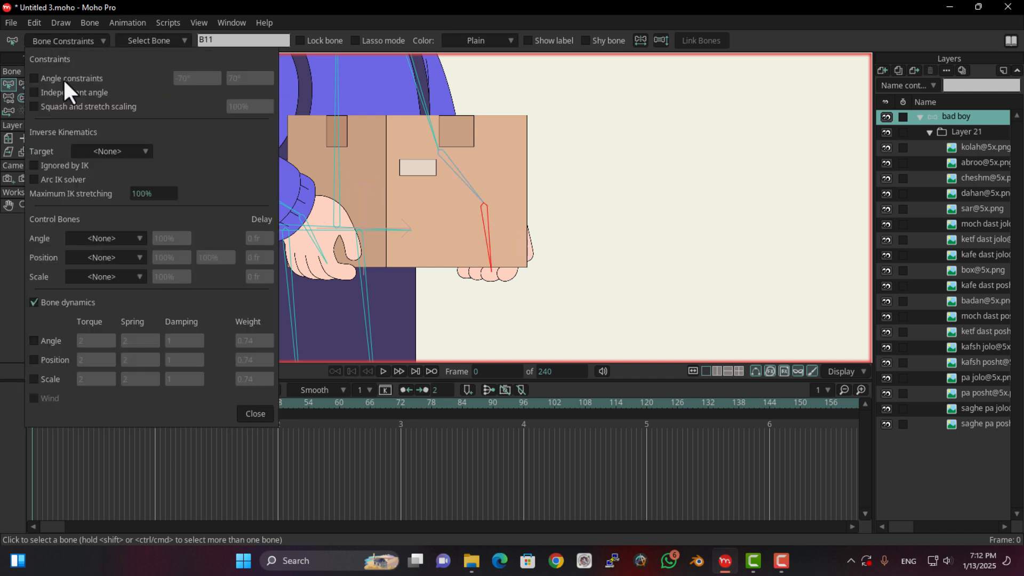
pyautogui.click(62, 78)
pyautogui.moveTo(257, 93); pyautogui.dragTo(193, 81)
pyautogui.click(65, 39)
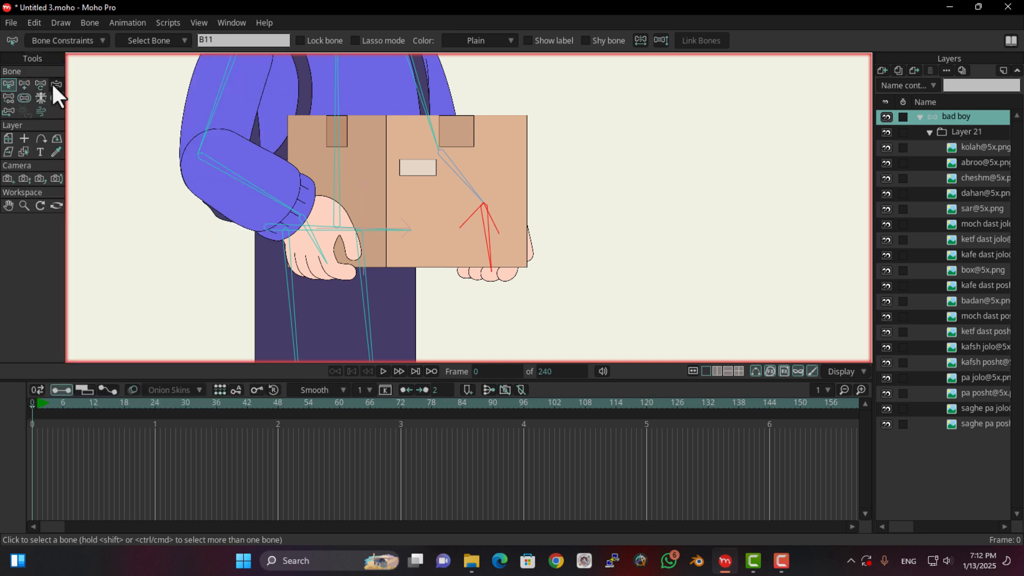
# Step: Test the constrained arm bones by posing the rear arm and then the front arm holding the box
pyautogui.click(56, 84)
pyautogui.scroll(-3, 567, 199)
pyautogui.moveTo(518, 220); pyautogui.dragTo(597, 134)
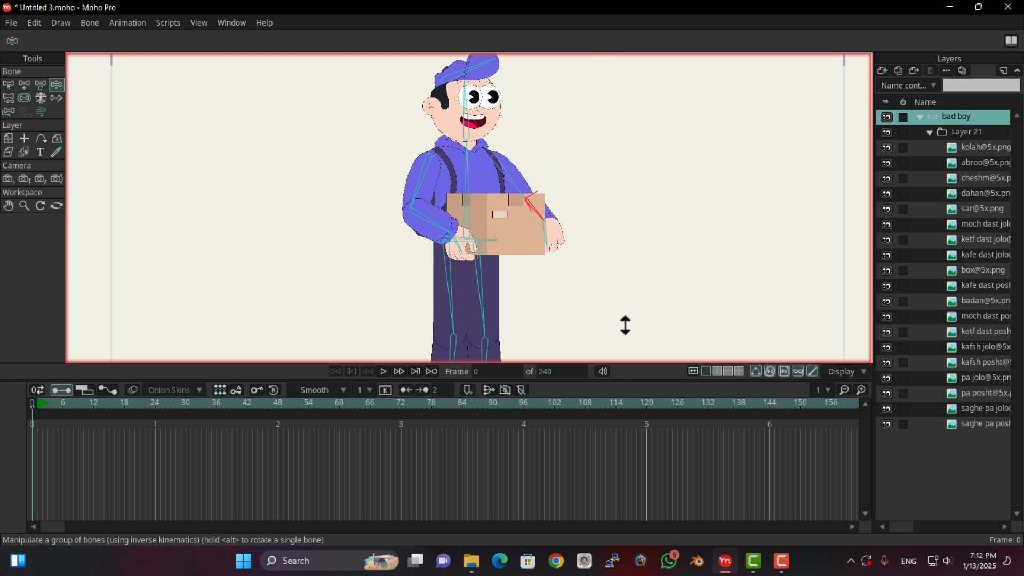
pyautogui.moveTo(437, 229); pyautogui.dragTo(458, 280)
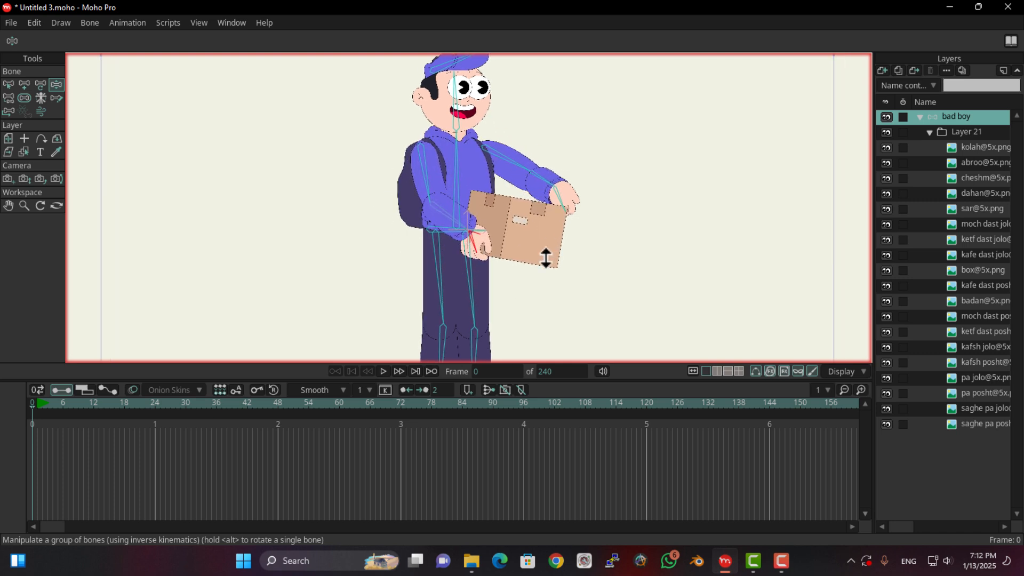
pyautogui.click(979, 269)
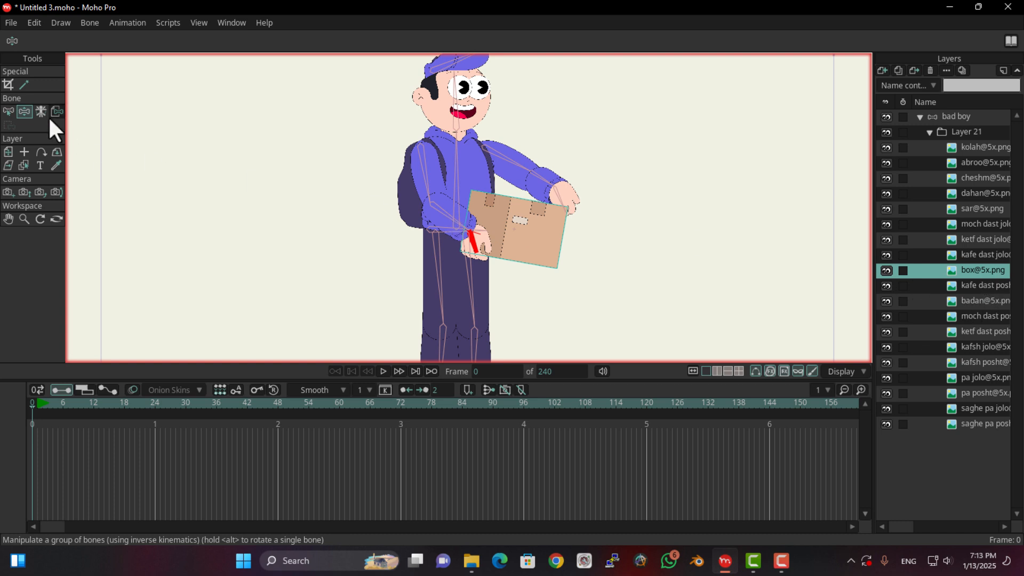
pyautogui.click(969, 116)
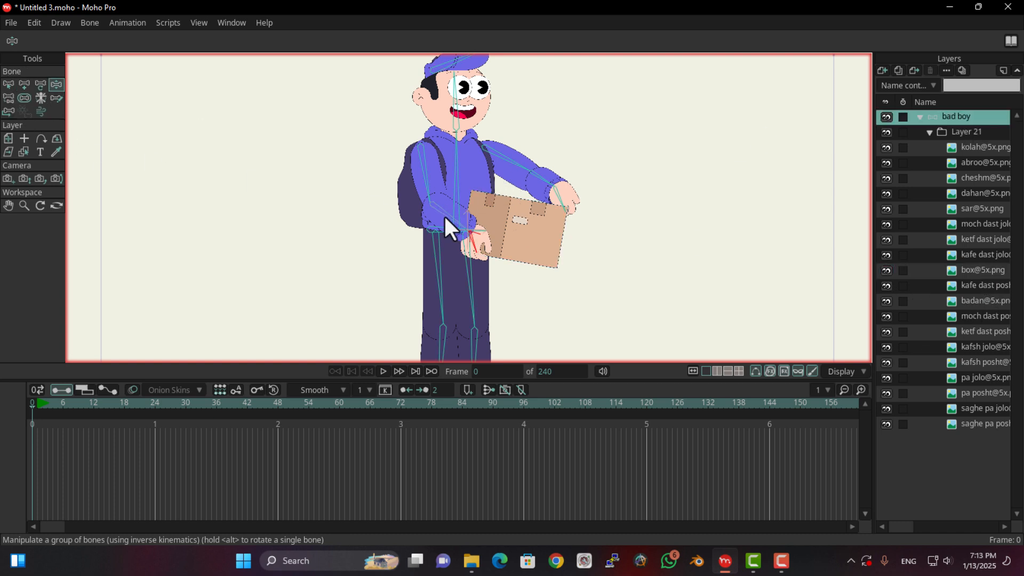
pyautogui.moveTo(445, 218); pyautogui.dragTo(510, 209)
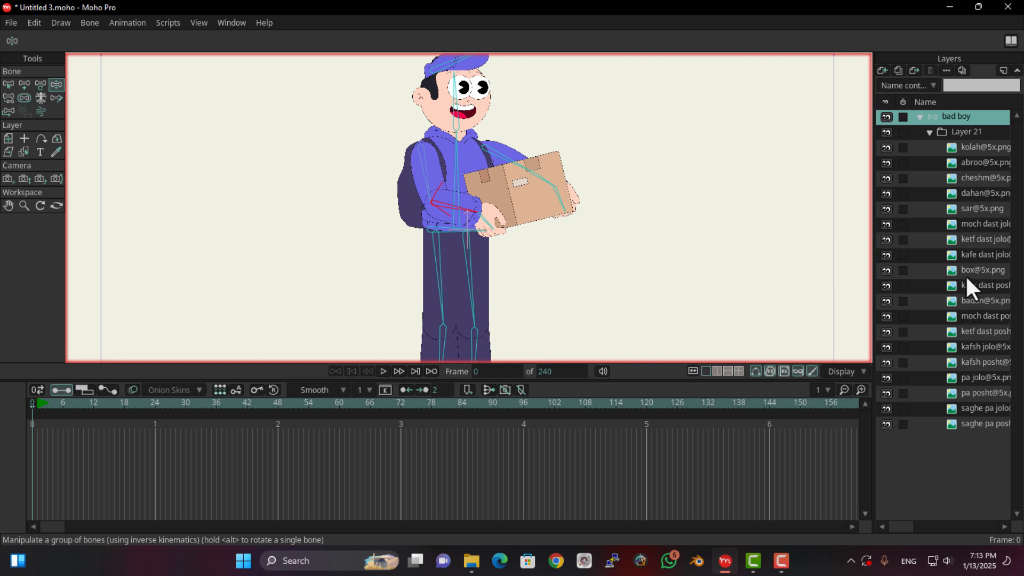
pyautogui.moveTo(966, 274); pyautogui.dragTo(977, 143)
pyautogui.click(978, 226)
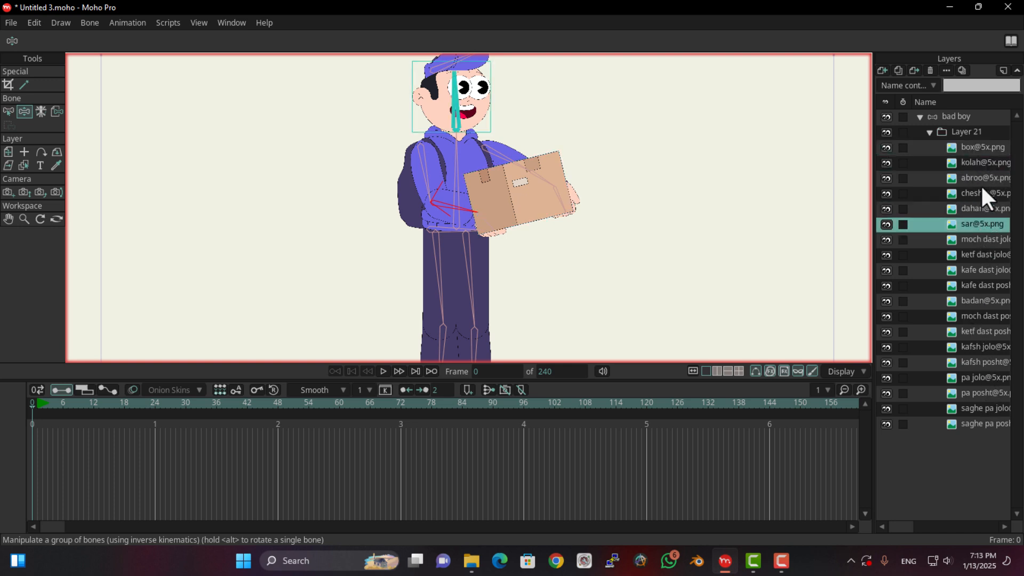
pyautogui.click(962, 332)
pyautogui.click(966, 270)
pyautogui.click(969, 259)
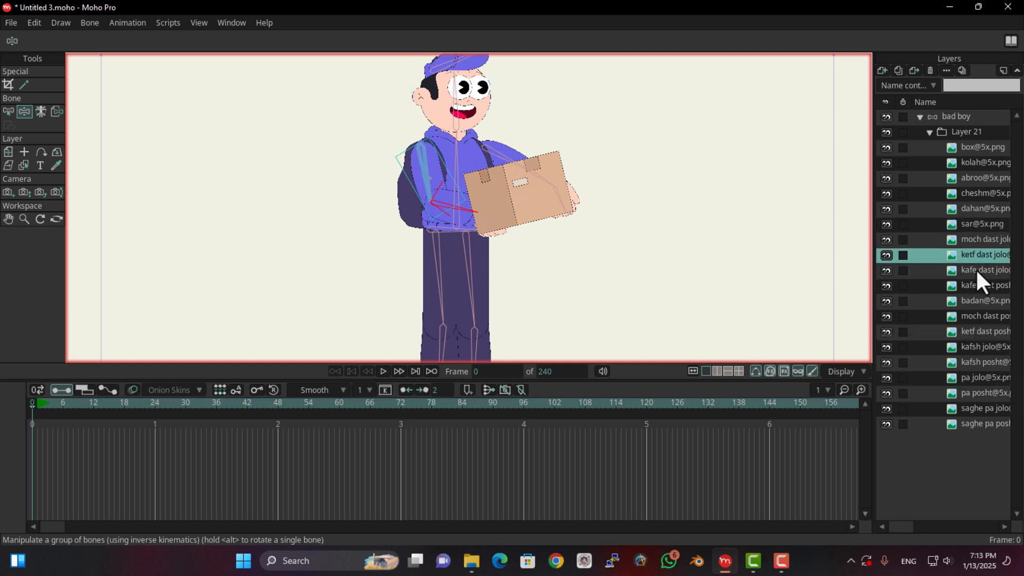
pyautogui.moveTo(983, 255); pyautogui.dragTo(983, 154)
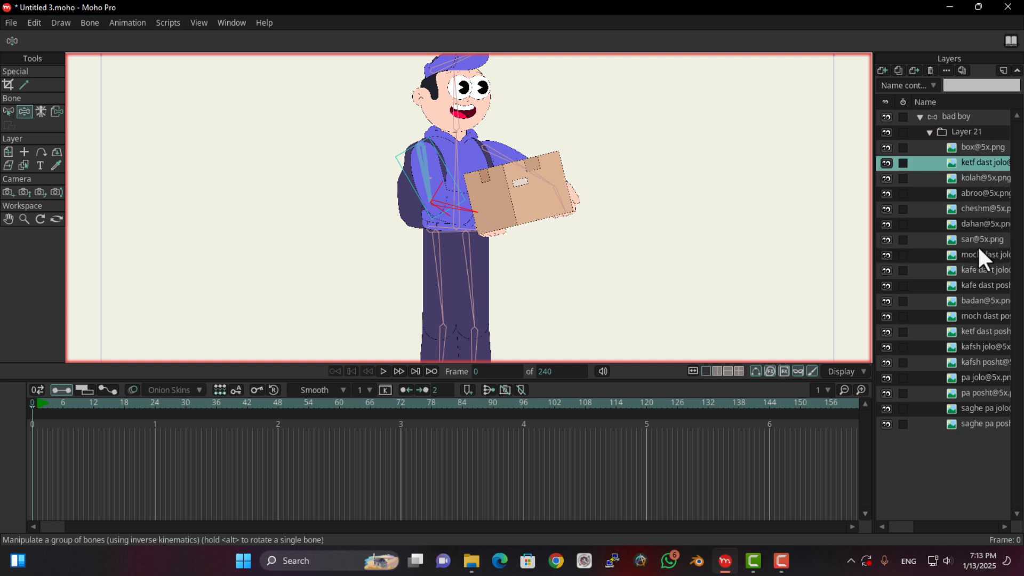
pyautogui.moveTo(977, 254); pyautogui.dragTo(968, 170)
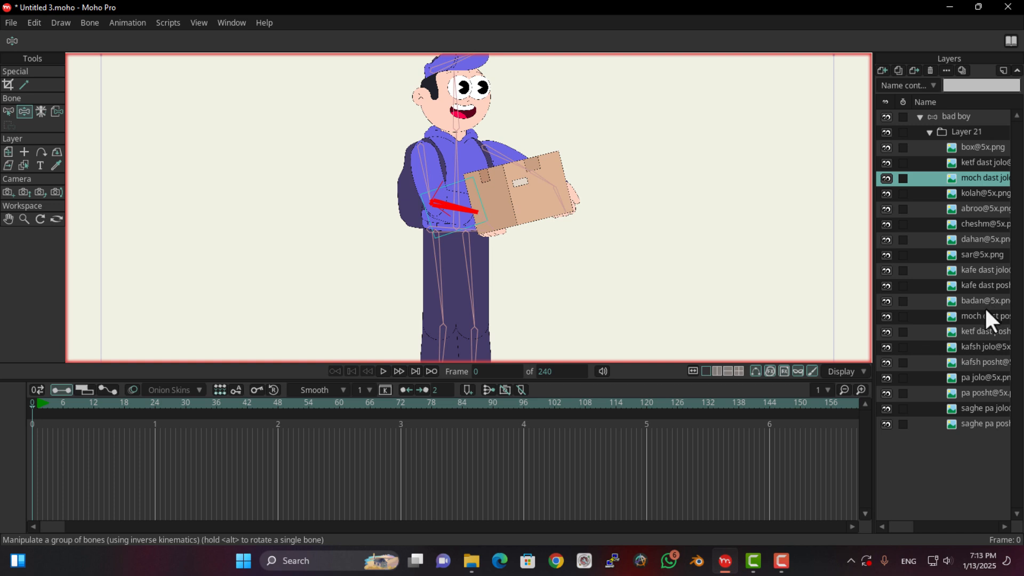
pyautogui.moveTo(979, 317)
pyautogui.mouseDown()
pyautogui.moveTo(973, 176)
pyautogui.moveTo(994, 323)
pyautogui.mouseUp()
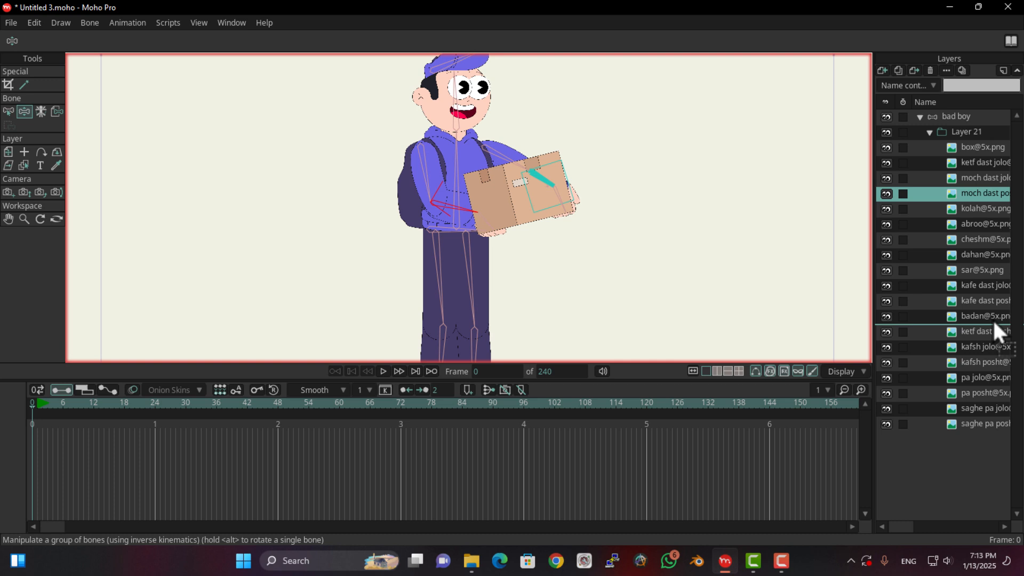
pyautogui.moveTo(992, 319); pyautogui.dragTo(990, 316)
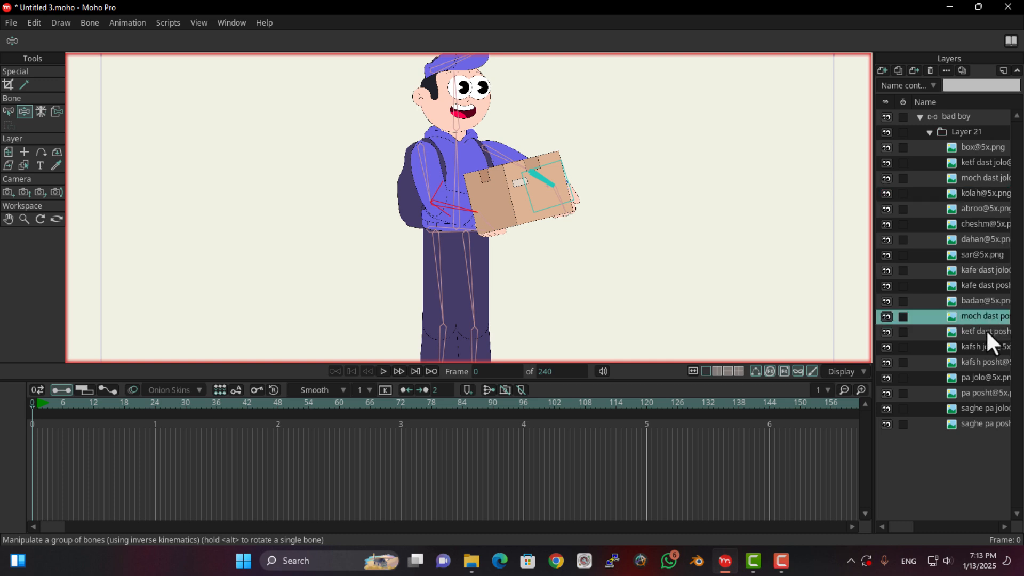
pyautogui.click(985, 330)
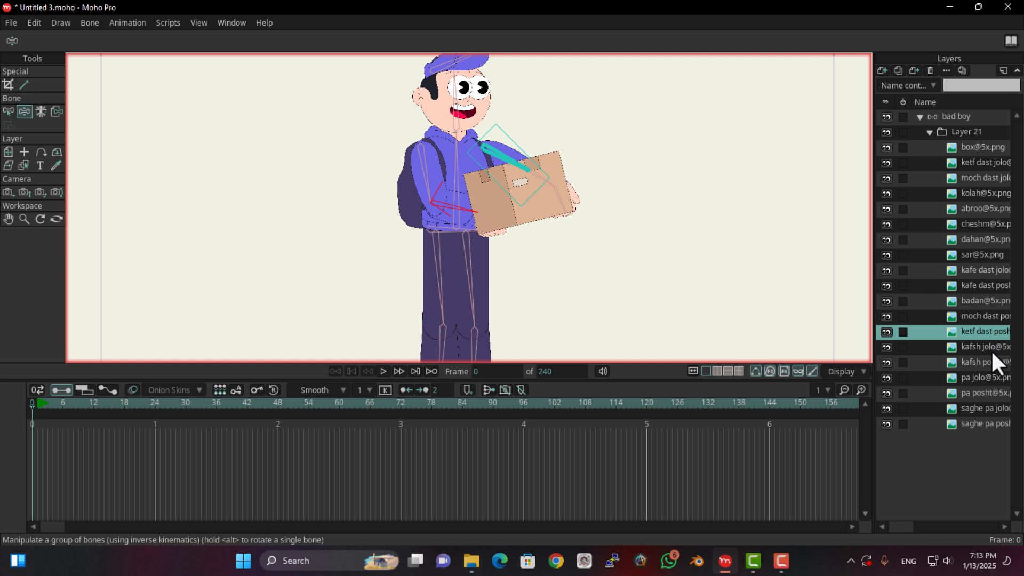
pyautogui.click(989, 347)
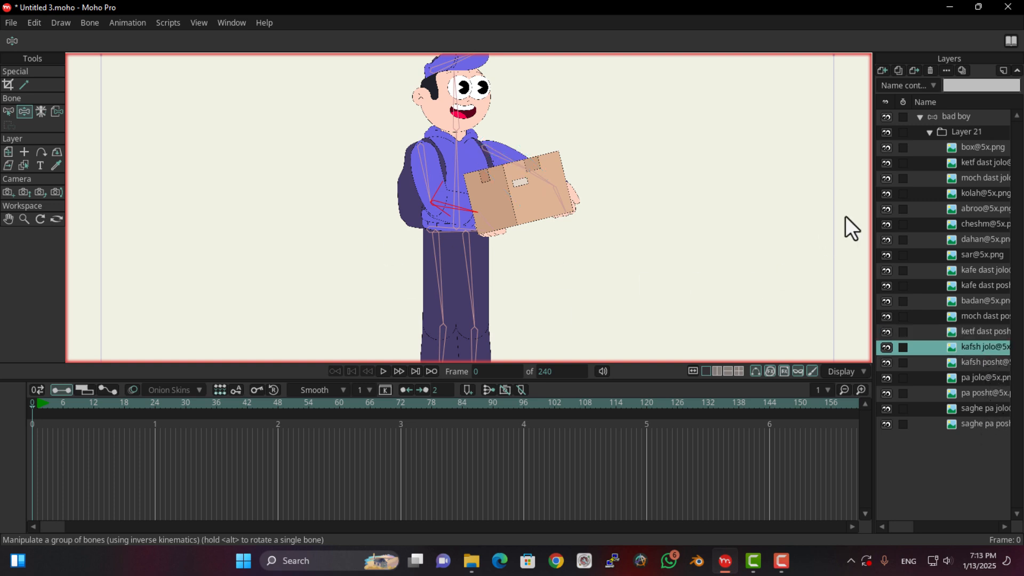
pyautogui.click(983, 272)
pyautogui.moveTo(984, 271); pyautogui.dragTo(988, 176)
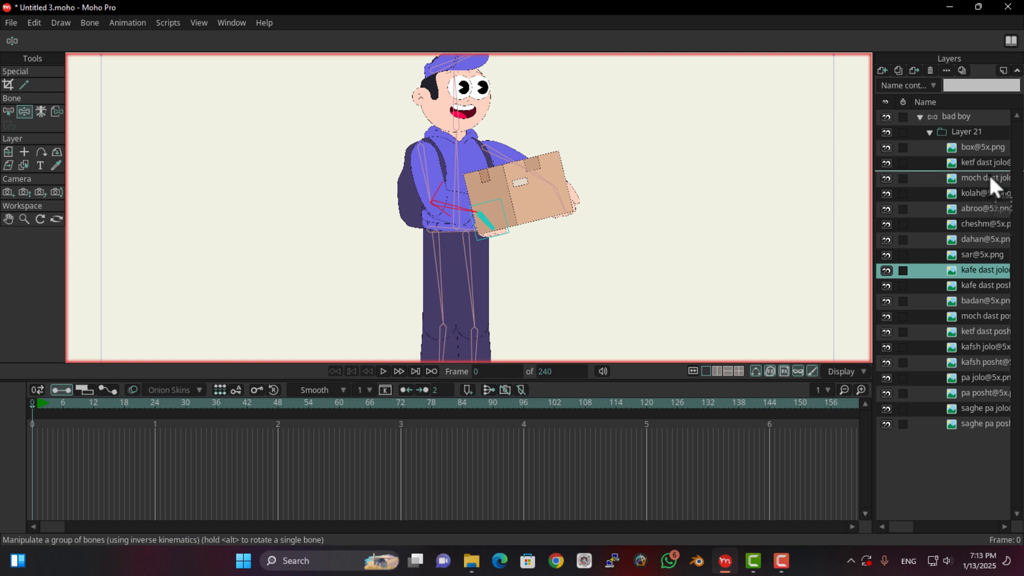
pyautogui.moveTo(989, 174)
pyautogui.mouseDown()
pyautogui.moveTo(987, 146)
pyautogui.moveTo(978, 151)
pyautogui.moveTo(984, 191)
pyautogui.moveTo(980, 158)
pyautogui.mouseUp()
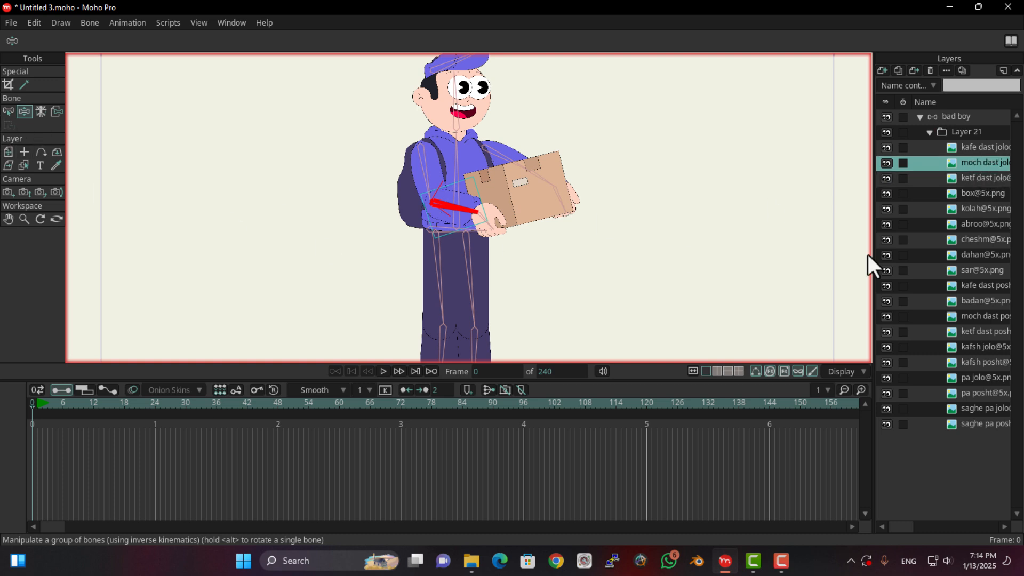
# Step: Test the new layer order by posing the front arm with the box, and reset the pose
pyautogui.click(968, 113)
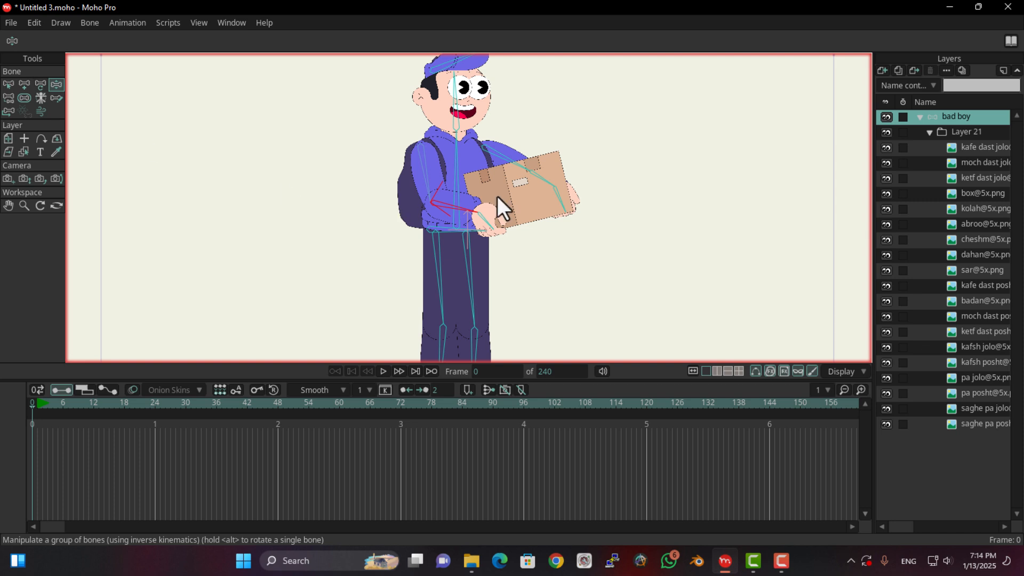
pyautogui.moveTo(497, 196); pyautogui.dragTo(470, 234)
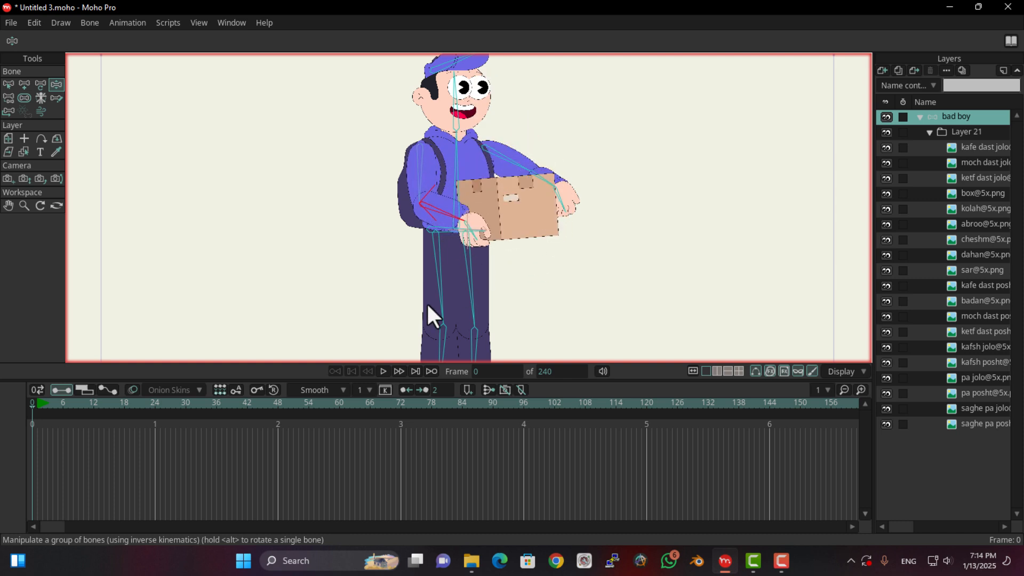
pyautogui.click(32, 418)
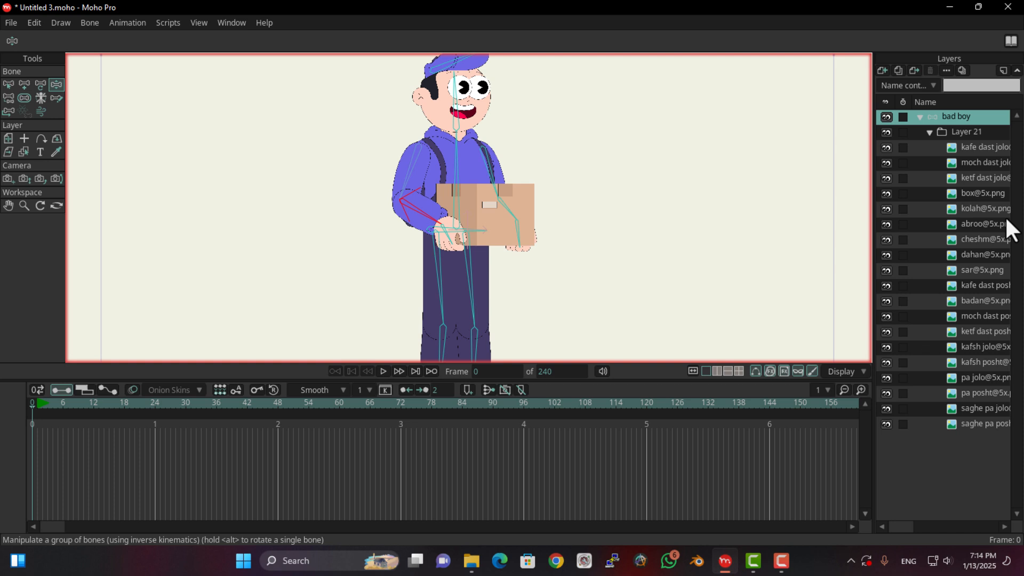
# Step: Enable angle constraints of -15° and 25° on foot bone B14
pyautogui.moveTo(570, 256); pyautogui.dragTo(593, 148)
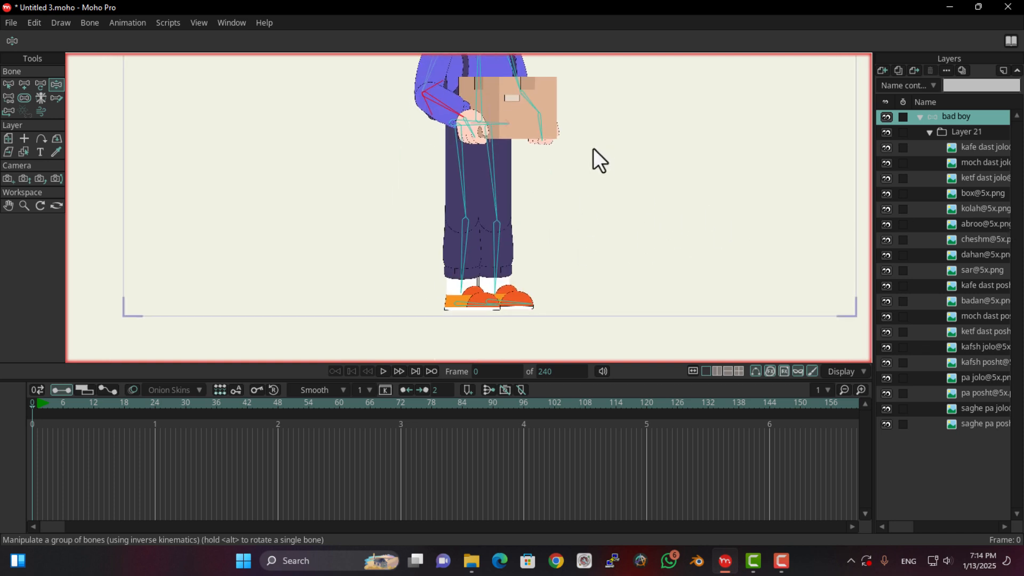
pyautogui.click(468, 307)
pyautogui.click(10, 86)
pyautogui.click(62, 44)
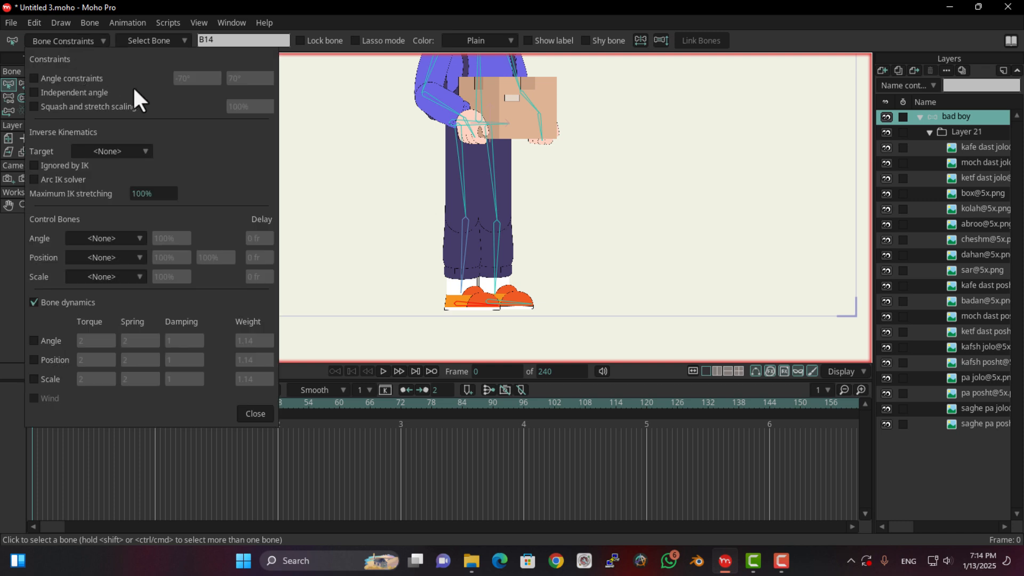
pyautogui.click(80, 79)
pyautogui.moveTo(185, 81); pyautogui.dragTo(229, 103)
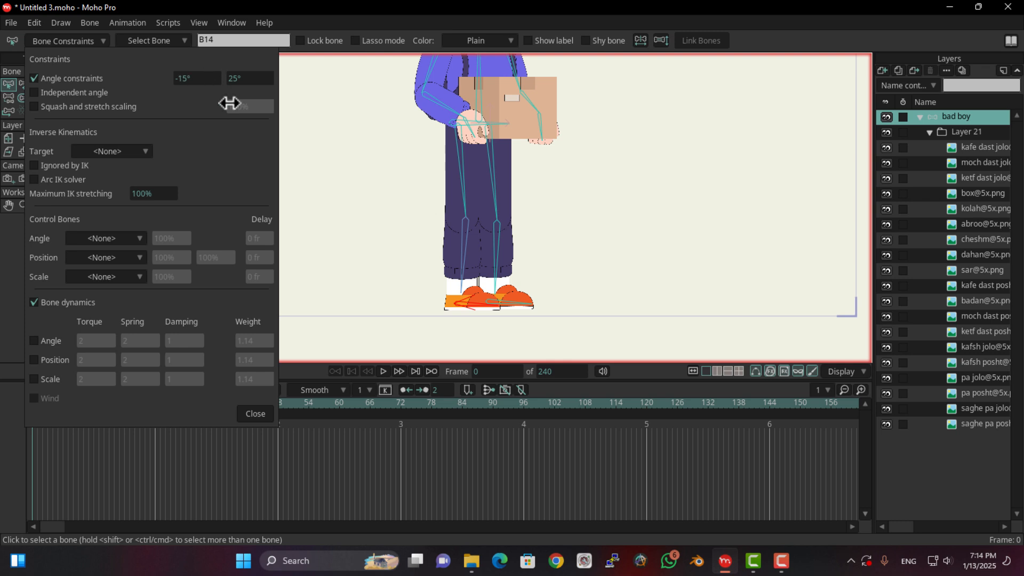
pyautogui.click(97, 42)
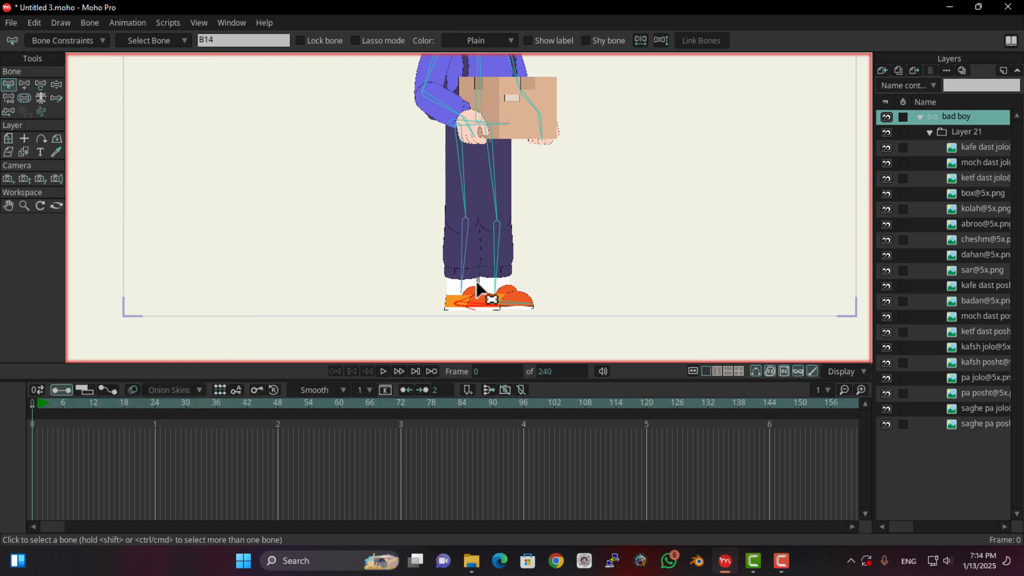
# Step: Enable angle constraints of -15° and 20° on the other foot bone, B17
pyautogui.click(61, 23)
pyautogui.click(39, 41)
pyautogui.click(49, 42)
pyautogui.moveTo(183, 82)
pyautogui.mouseDown()
pyautogui.moveTo(267, 91)
pyautogui.moveTo(178, 90)
pyautogui.moveTo(191, 92)
pyautogui.mouseUp()
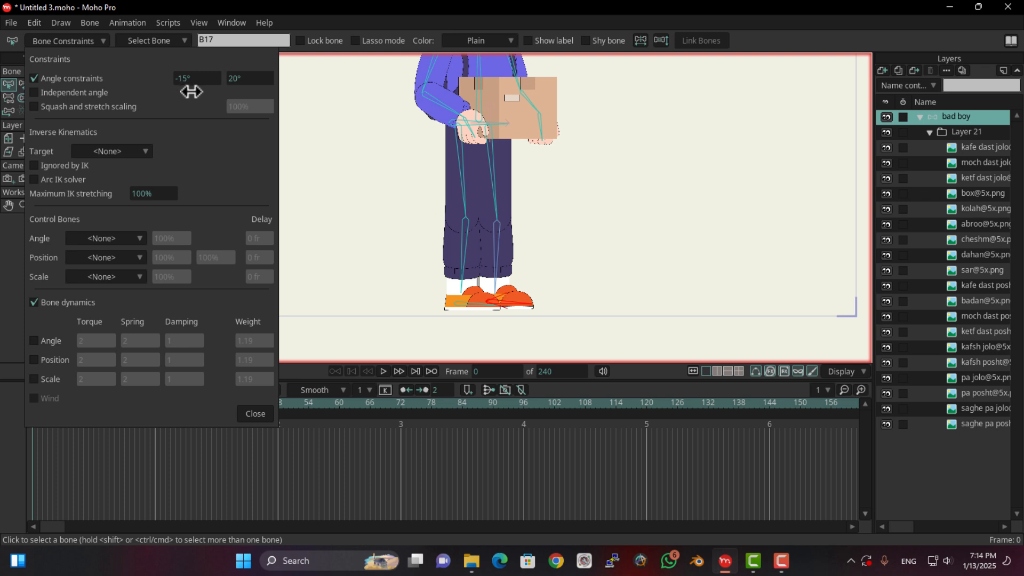
pyautogui.click(85, 40)
# Step: Enable angle constraints on shin bone B13, with a lower limit of -70° and a reduced upper limit
pyautogui.click(467, 244)
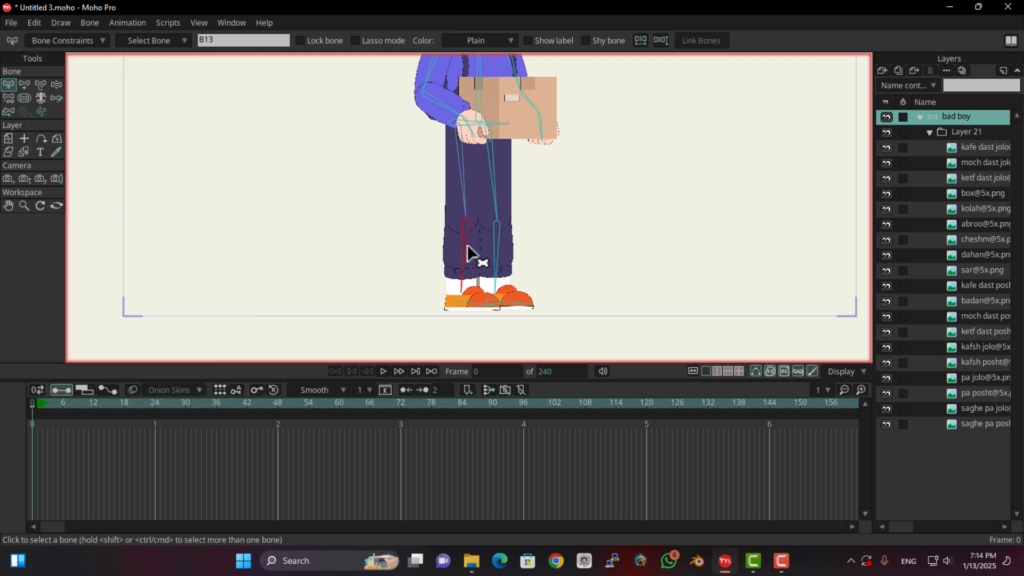
pyautogui.click(96, 49)
pyautogui.click(34, 78)
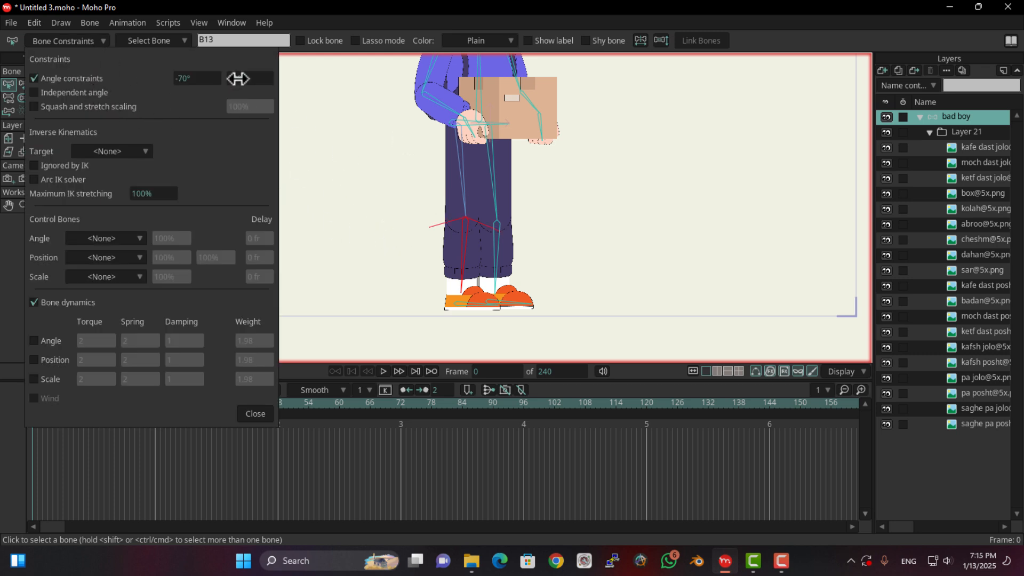
pyautogui.moveTo(238, 79); pyautogui.dragTo(157, 85)
# Step: Enable angle constraints on the other shin bone, B16, with a lower limit of -70° and a reduced upper limit
pyautogui.click(497, 227)
pyautogui.click(87, 85)
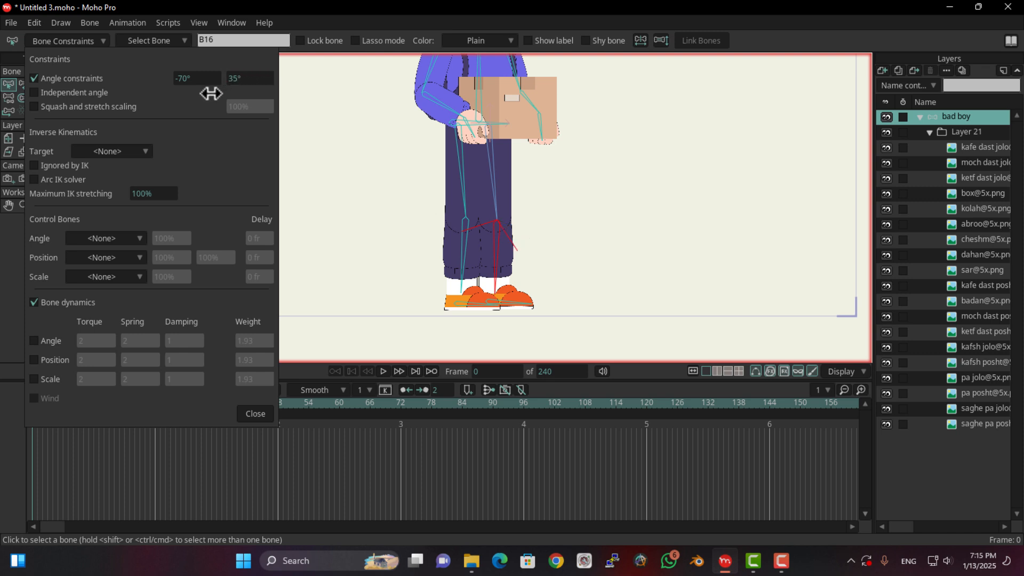
pyautogui.moveTo(179, 88); pyautogui.dragTo(172, 87)
pyautogui.click(87, 43)
# Step: Test the constrained leg bones by bending the legs, and undo the test poses
pyautogui.click(56, 84)
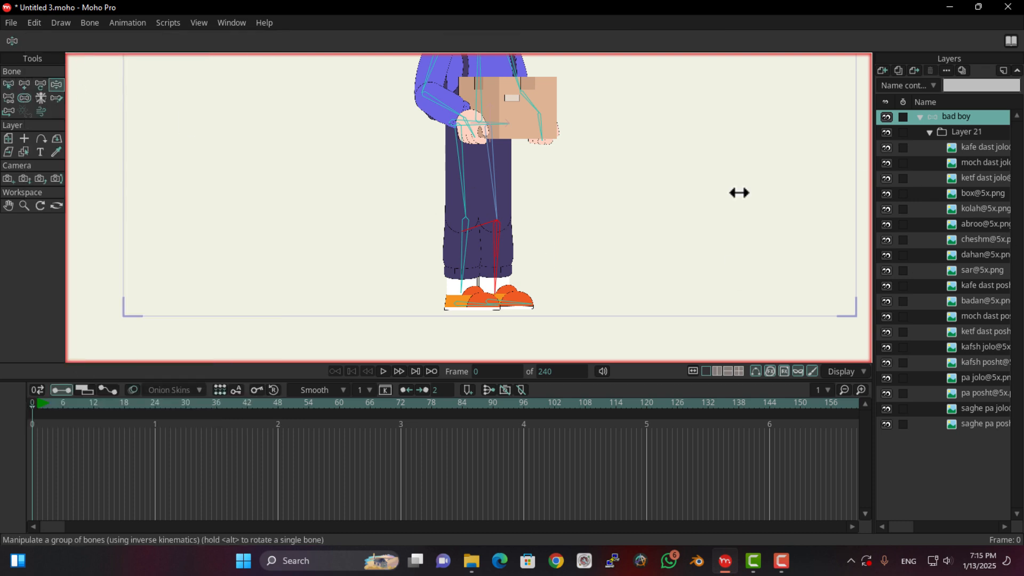
pyautogui.moveTo(496, 270); pyautogui.dragTo(496, 147)
pyautogui.hotkey('ctrl', 'z')
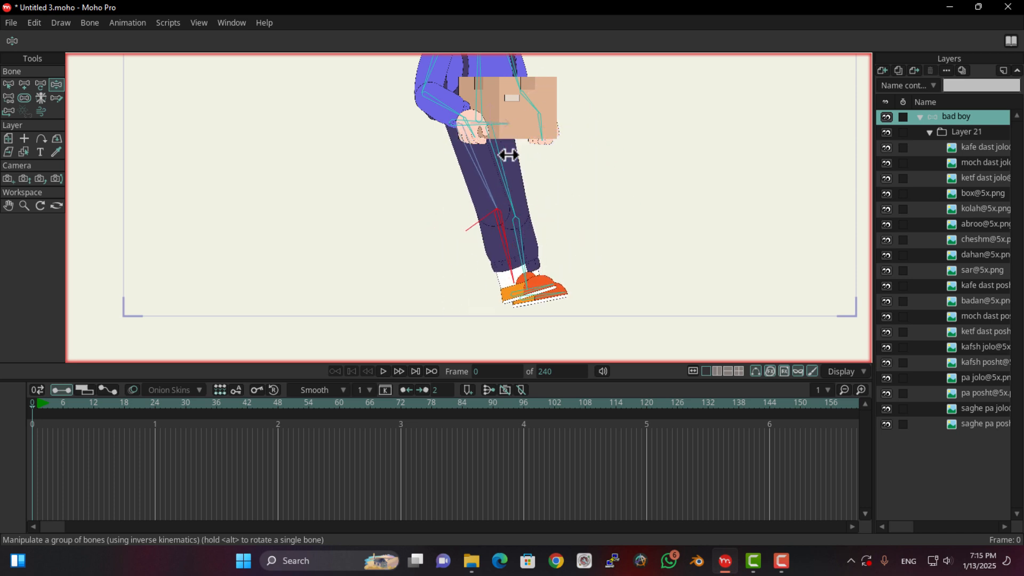
pyautogui.hotkey('ctrl', 'z')
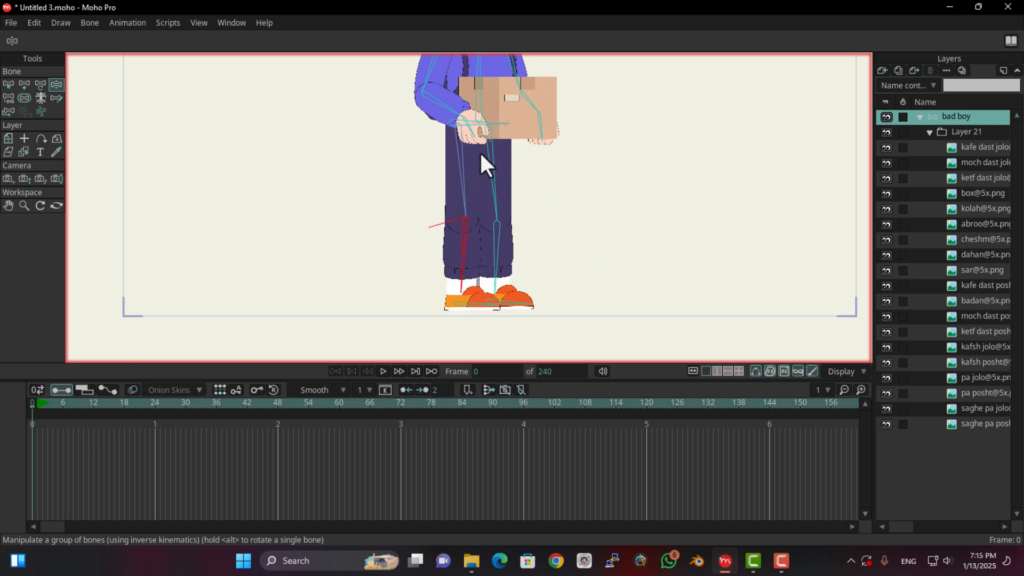
pyautogui.moveTo(460, 177); pyautogui.dragTo(832, 487)
# Step: Enable angle constraints of -30° and 50° on thigh bone B12
pyautogui.click(9, 82)
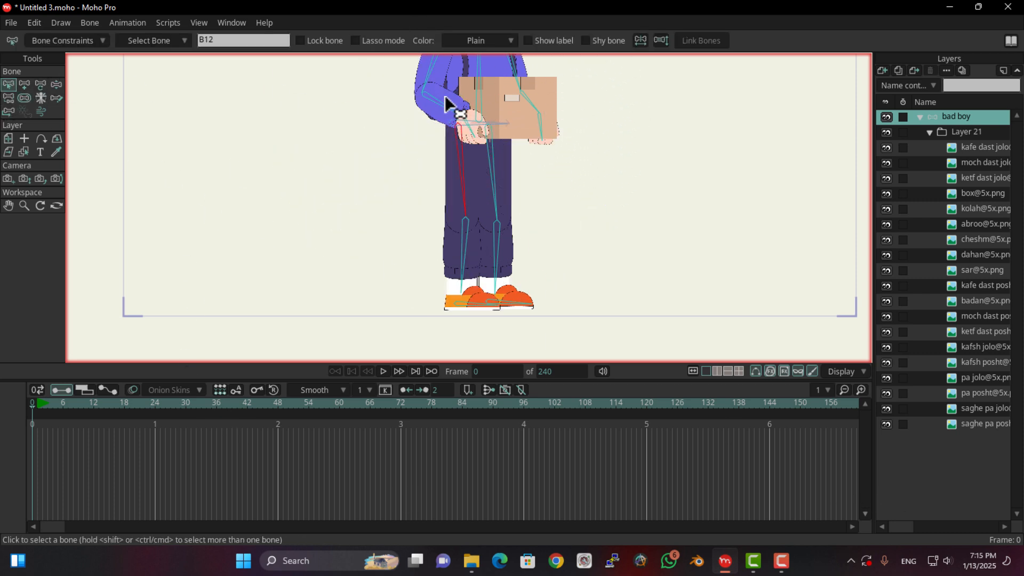
pyautogui.click(67, 43)
pyautogui.click(69, 77)
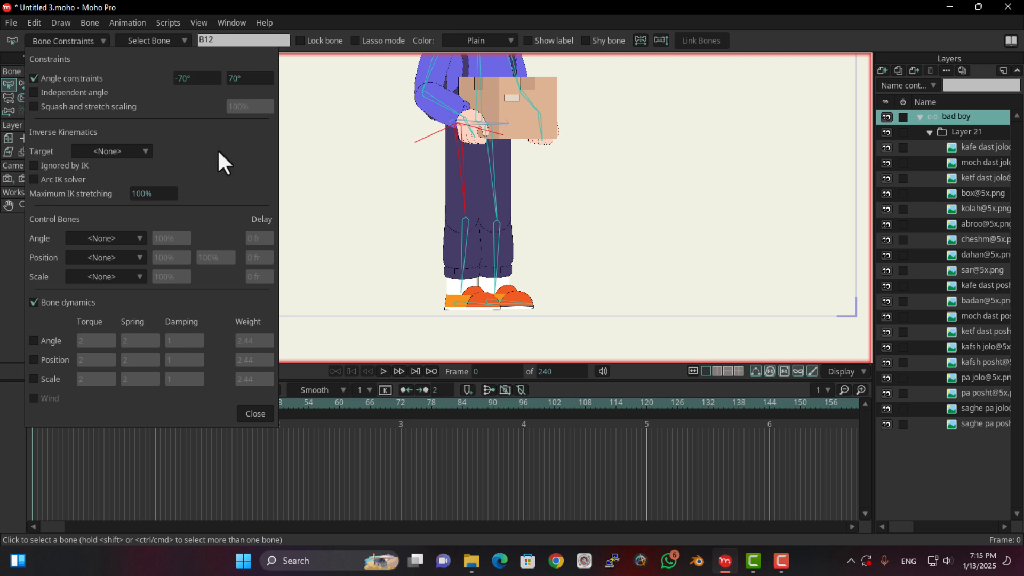
pyautogui.moveTo(213, 78)
pyautogui.mouseDown()
pyautogui.moveTo(169, 90)
pyautogui.moveTo(304, 102)
pyautogui.moveTo(257, 98)
pyautogui.moveTo(240, 75)
pyautogui.moveTo(263, 78)
pyautogui.moveTo(215, 94)
pyautogui.moveTo(229, 80)
pyautogui.mouseUp()
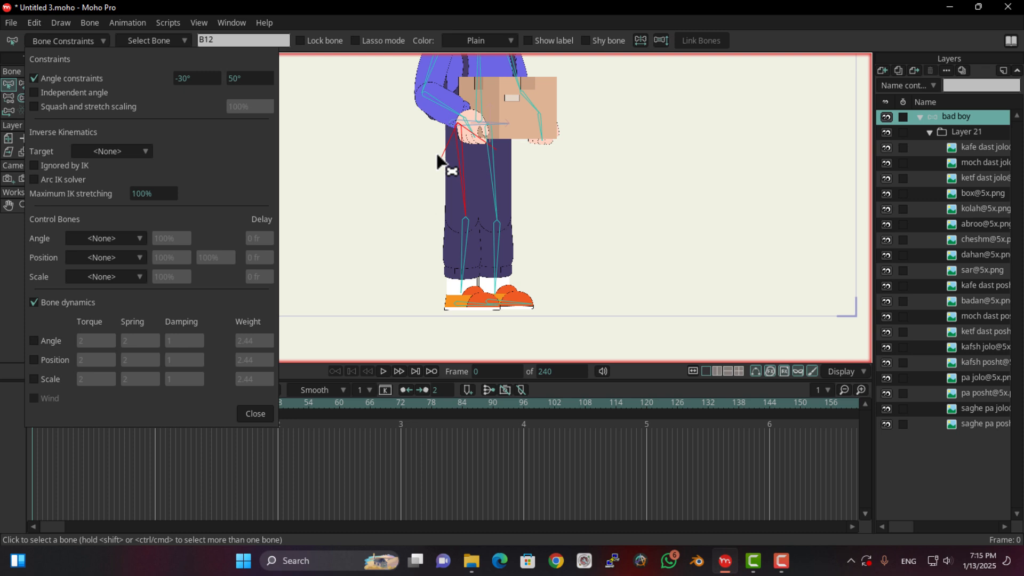
# Step: Enable angle constraints of -30° and 50° on the other thigh bone, B15
pyautogui.click(493, 170)
pyautogui.click(43, 78)
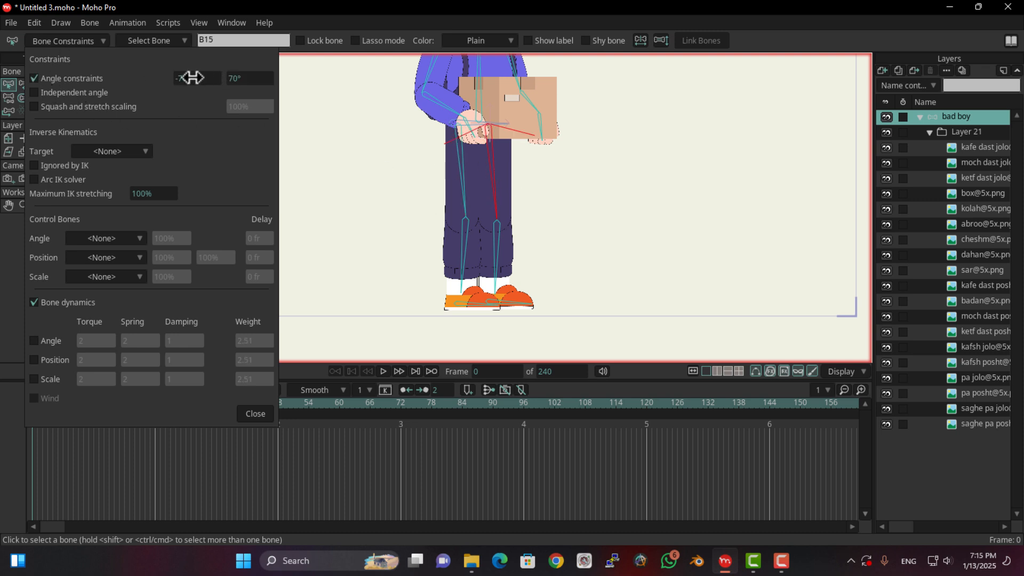
pyautogui.moveTo(184, 77); pyautogui.dragTo(247, 126)
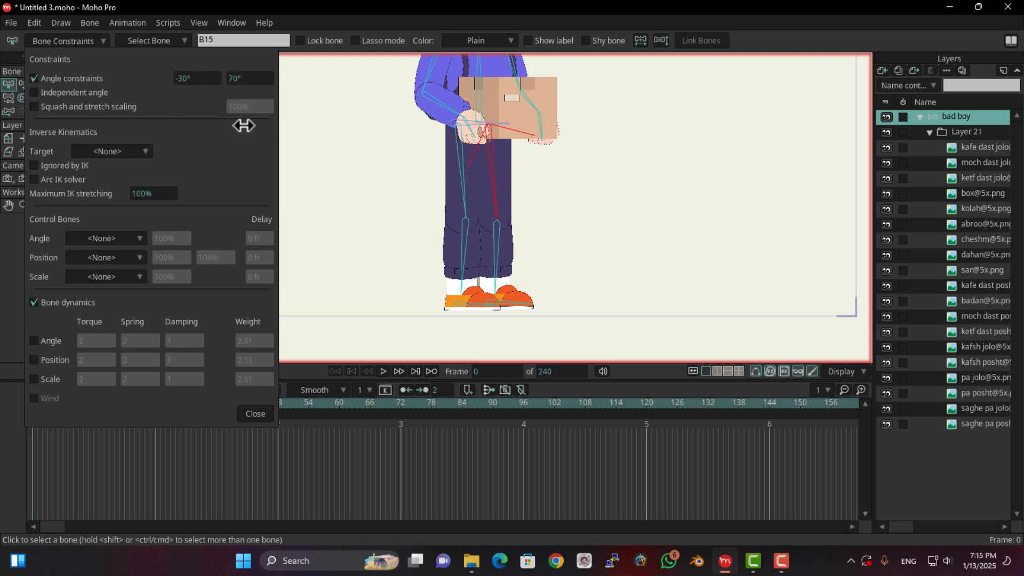
pyautogui.moveTo(235, 80)
pyautogui.mouseDown()
pyautogui.moveTo(251, 80)
pyautogui.moveTo(220, 78)
pyautogui.mouseUp()
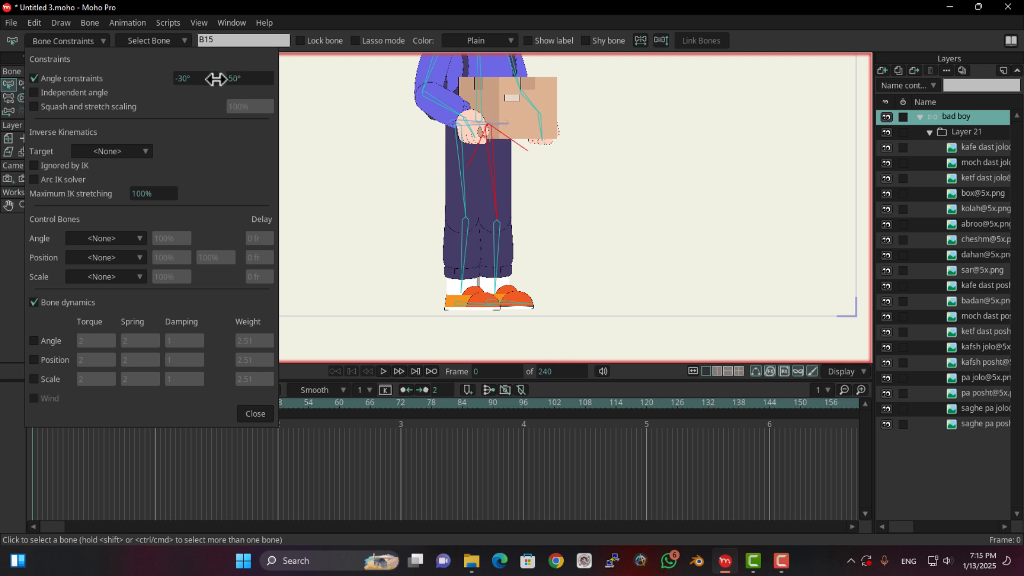
pyautogui.click(93, 44)
# Step: Test the constrained rig by manipulating the character's bones, and reset the pose
pyautogui.click(56, 84)
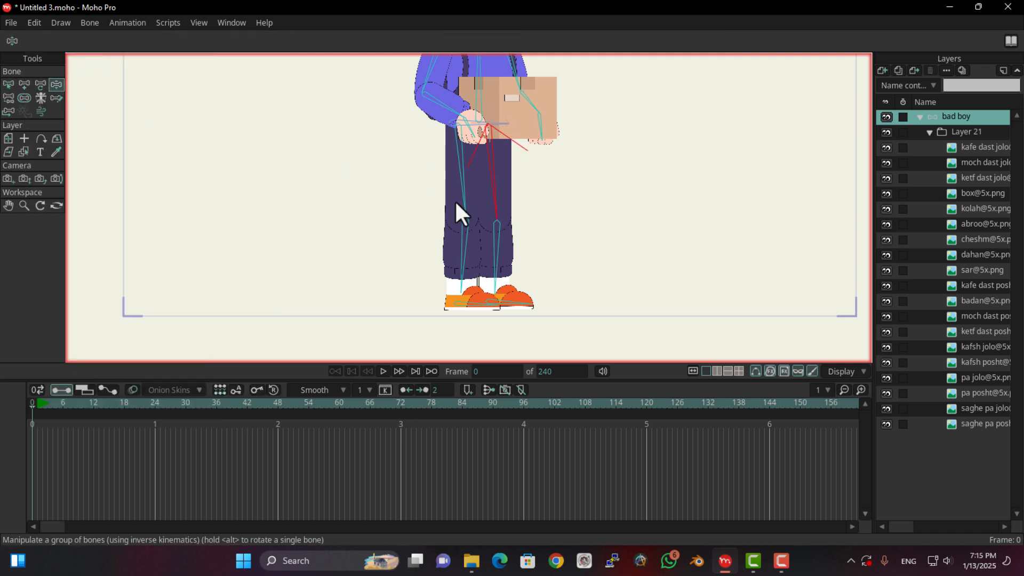
pyautogui.scroll(-2, 469, 262)
pyautogui.moveTo(471, 188); pyautogui.dragTo(453, 242)
pyautogui.click(32, 403)
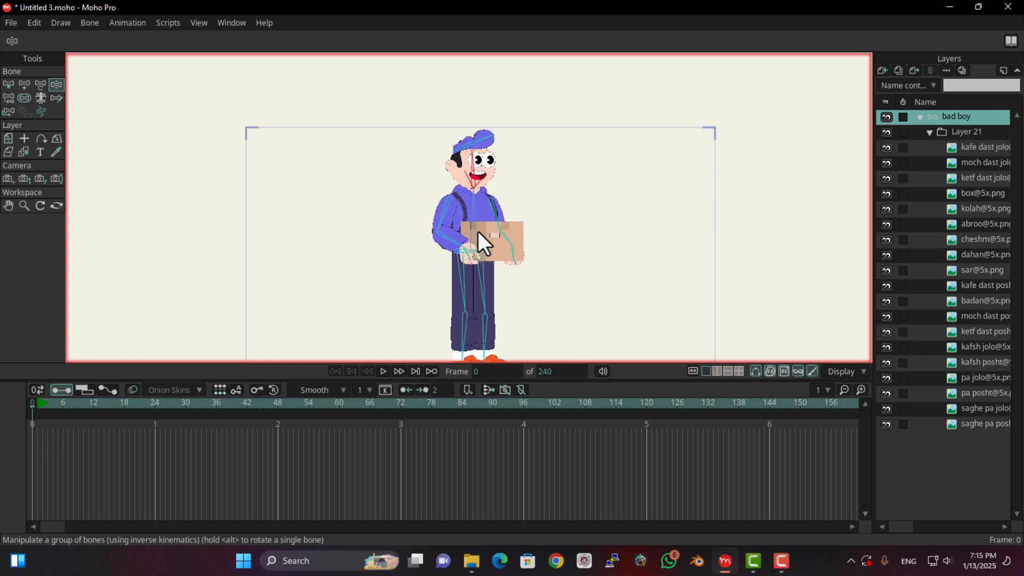
# Step: Enable angle constraints of -85° and 15° on torso bone B2
pyautogui.click(8, 84)
pyautogui.click(42, 41)
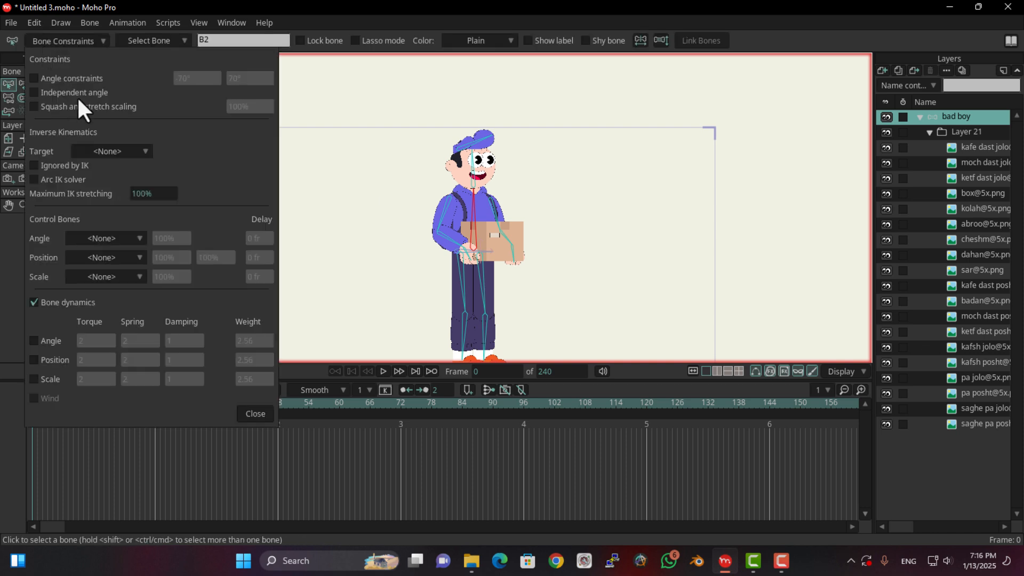
pyautogui.click(80, 79)
pyautogui.moveTo(184, 80); pyautogui.dragTo(168, 63)
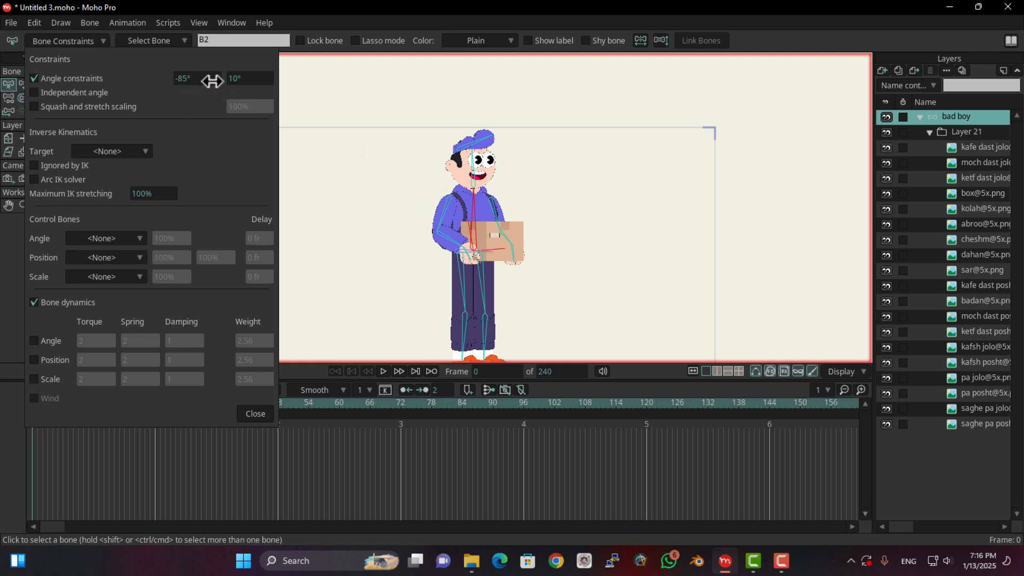
pyautogui.moveTo(235, 79); pyautogui.dragTo(245, 81)
pyautogui.click(84, 46)
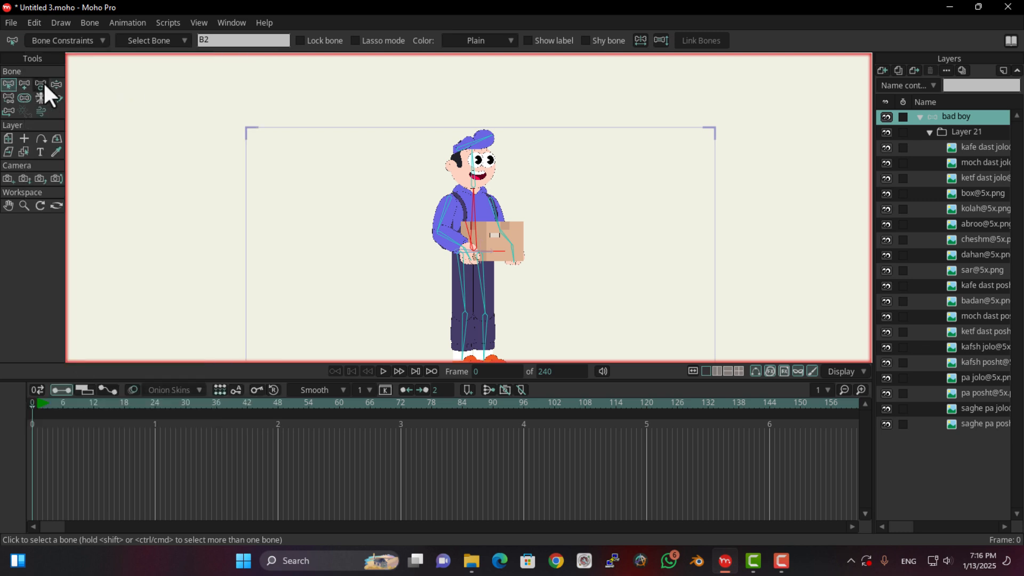
# Step: Test the torso's bend and set the minimum angle constraint of torso bone B2 to -70°
pyautogui.click(56, 84)
pyautogui.moveTo(478, 206); pyautogui.dragTo(618, 320)
pyautogui.click(9, 84)
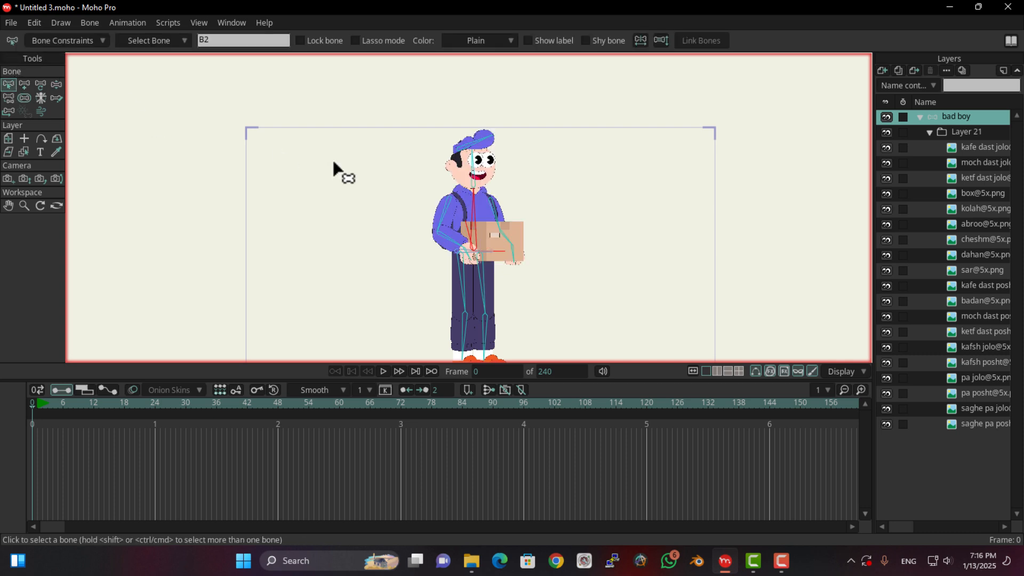
pyautogui.click(81, 45)
pyautogui.moveTo(190, 80); pyautogui.dragTo(212, 92)
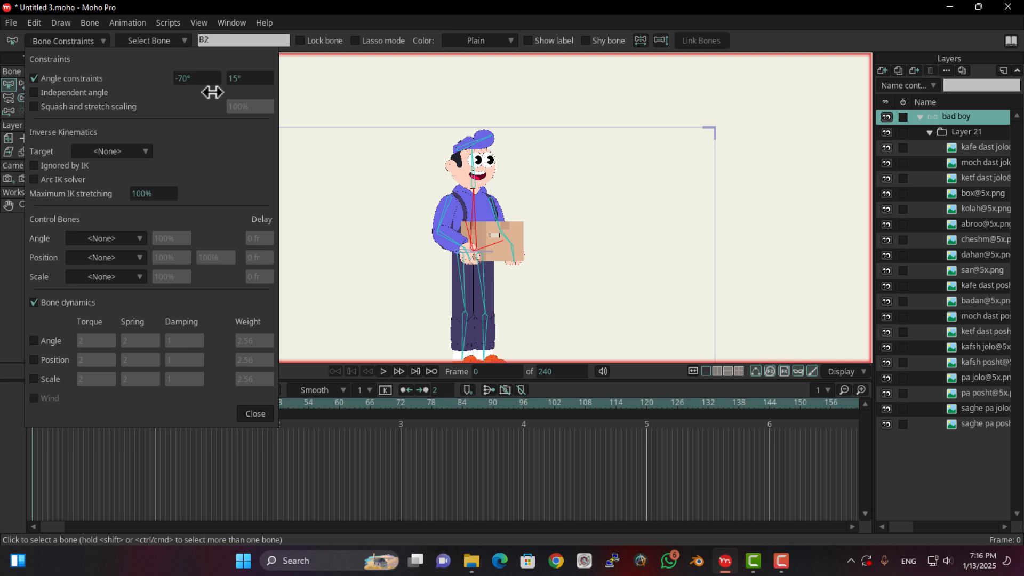
pyautogui.click(57, 40)
# Step: Test the whole rig by posing the torso, both arms and both legs in a wide stride, and reset the pose
pyautogui.click(56, 84)
pyautogui.moveTo(437, 210); pyautogui.dragTo(564, 219)
pyautogui.moveTo(491, 231); pyautogui.dragTo(467, 229)
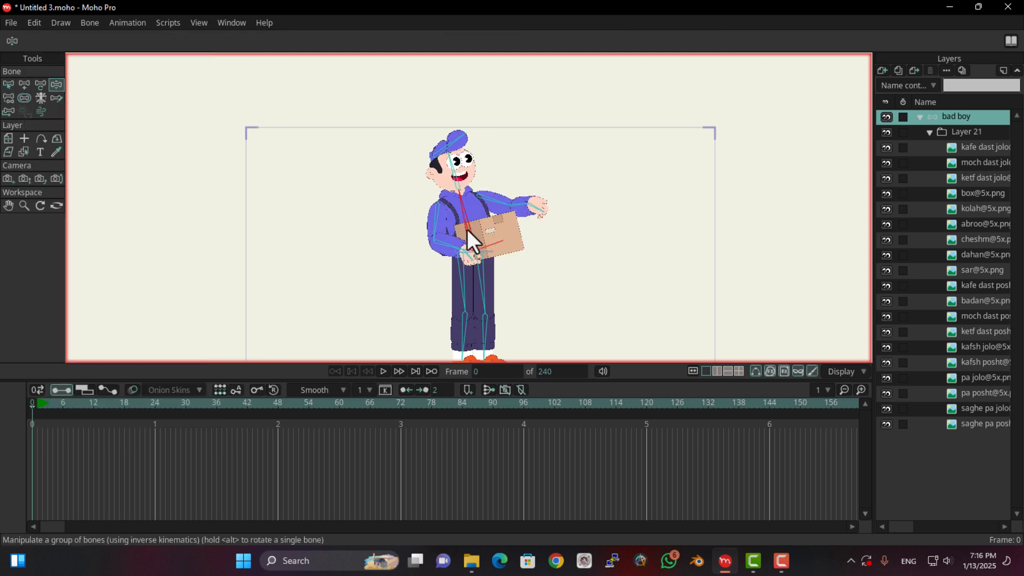
pyautogui.moveTo(456, 300); pyautogui.dragTo(660, 294)
pyautogui.moveTo(560, 359); pyautogui.dragTo(588, 178)
pyautogui.moveTo(430, 200)
pyautogui.mouseDown()
pyautogui.moveTo(425, 165)
pyautogui.moveTo(433, 204)
pyautogui.mouseUp()
pyautogui.moveTo(528, 73); pyautogui.dragTo(490, 188)
pyautogui.moveTo(428, 196); pyautogui.dragTo(412, 62)
pyautogui.moveTo(432, 160); pyautogui.dragTo(308, 242)
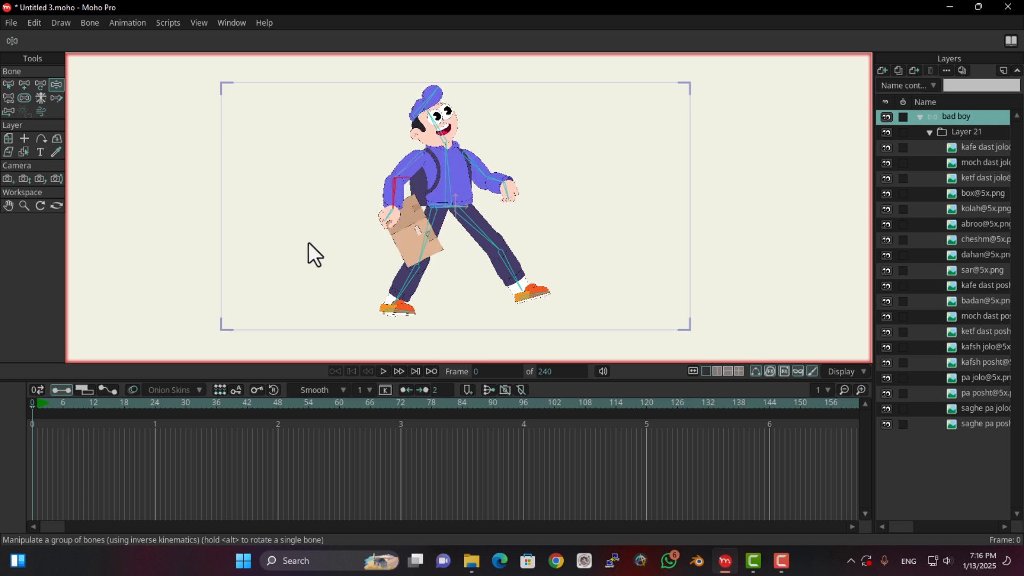
pyautogui.click(35, 412)
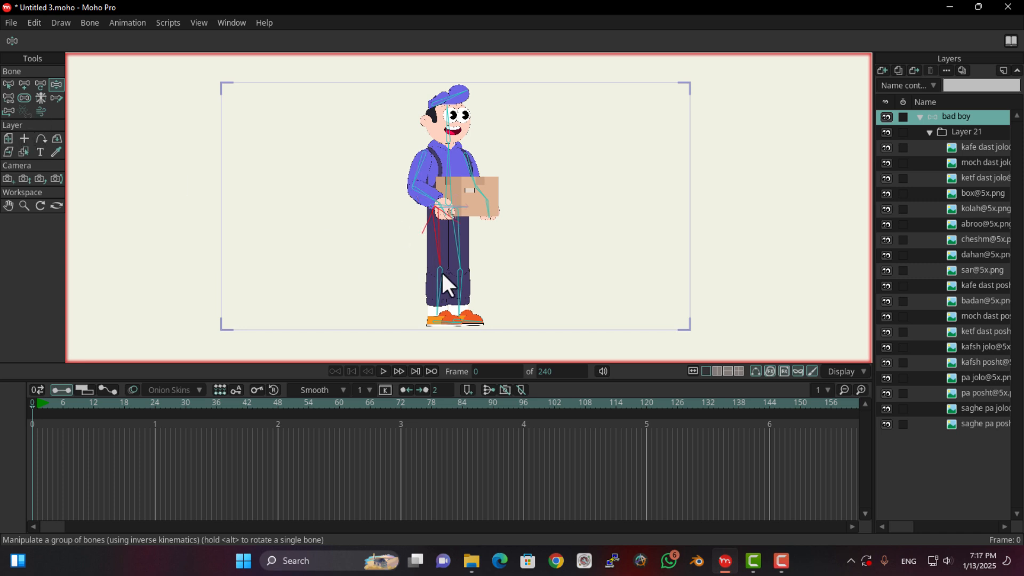
# Step: Test one leg by raising its thigh and bending the knee, and reset the leg pose
pyautogui.scroll(3, 442, 271)
pyautogui.click(24, 97)
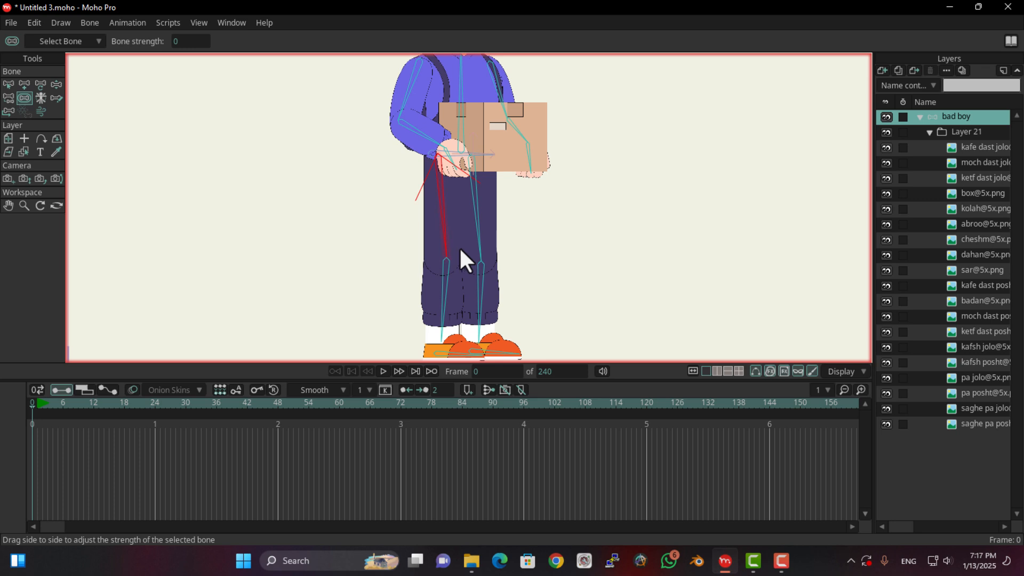
pyautogui.click(56, 84)
pyautogui.moveTo(471, 302); pyautogui.dragTo(509, 154)
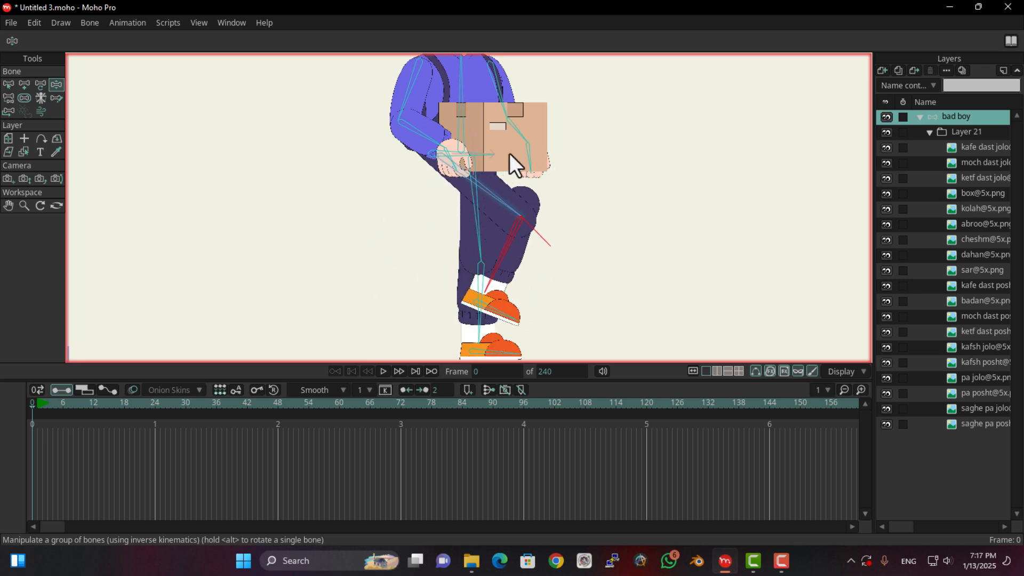
pyautogui.click(32, 402)
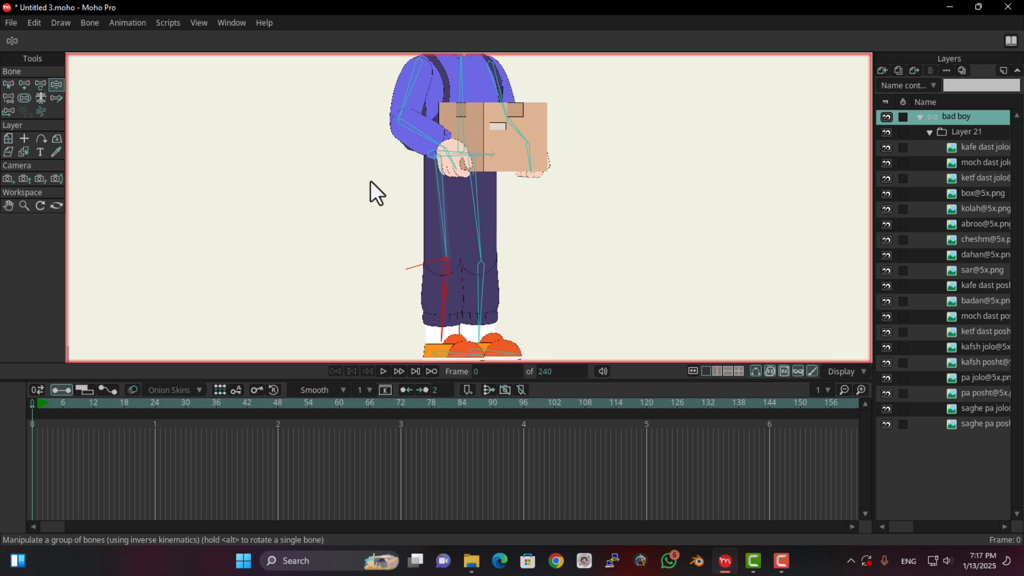
# Step: Test the front arm by moving the hand together with the box, and restore the rest pose
pyautogui.scroll(3, 459, 138)
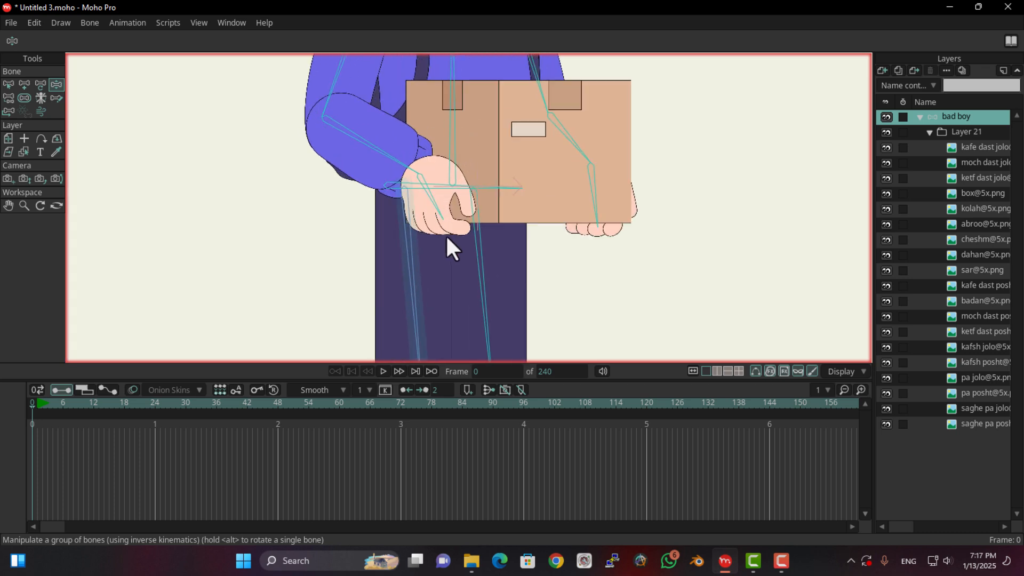
pyautogui.moveTo(446, 234); pyautogui.dragTo(486, 301)
pyautogui.moveTo(422, 217); pyautogui.dragTo(520, 275)
pyautogui.scroll(-3, 519, 274)
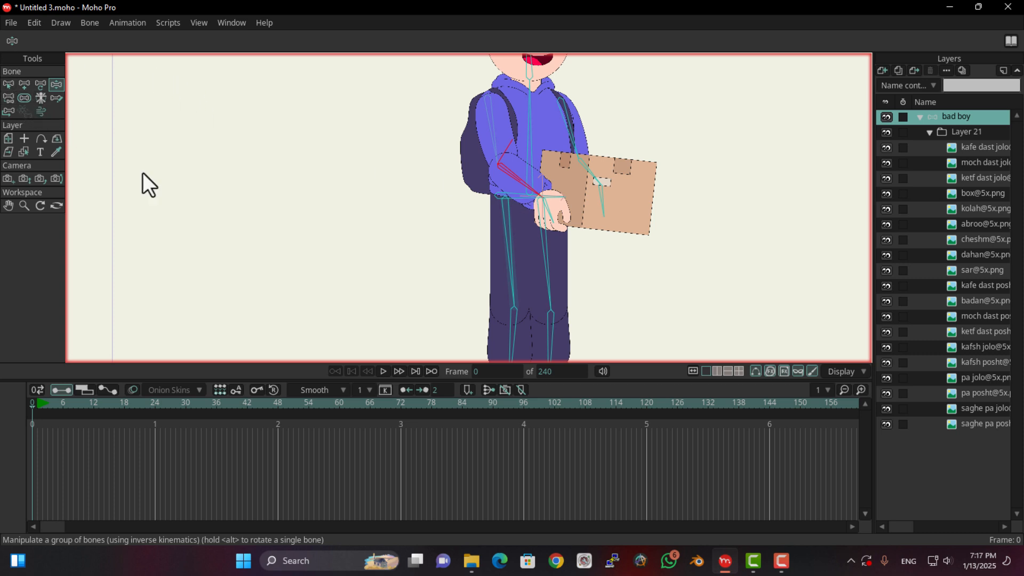
pyautogui.scroll(-3, 617, 256)
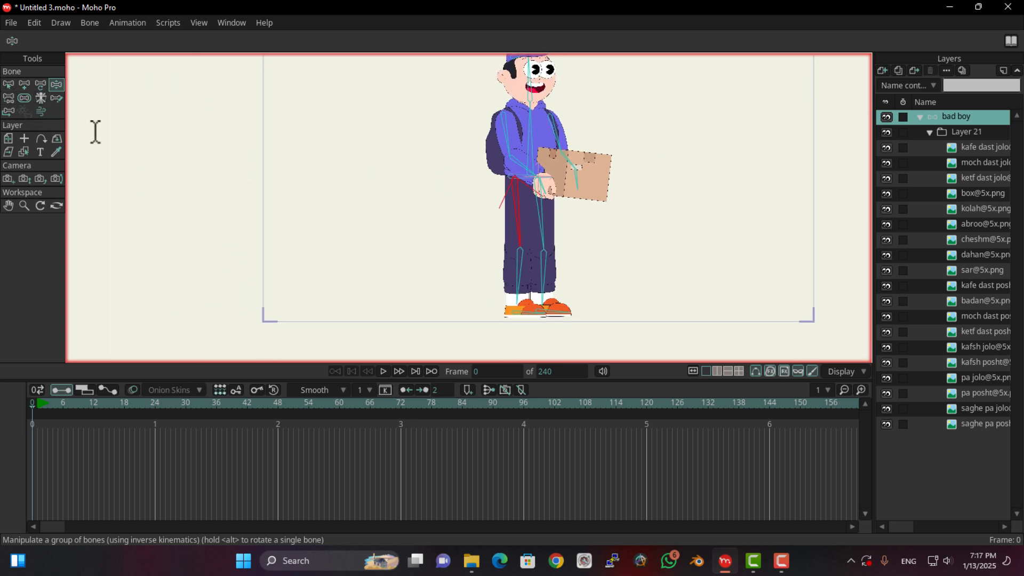
pyautogui.click(24, 97)
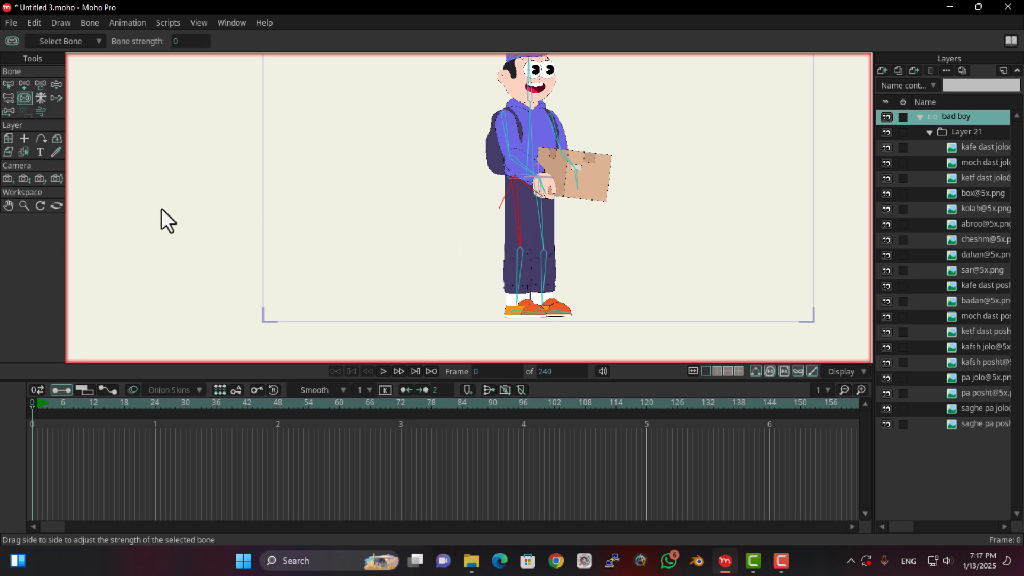
pyautogui.click(9, 84)
pyautogui.scroll(-2, 473, 275)
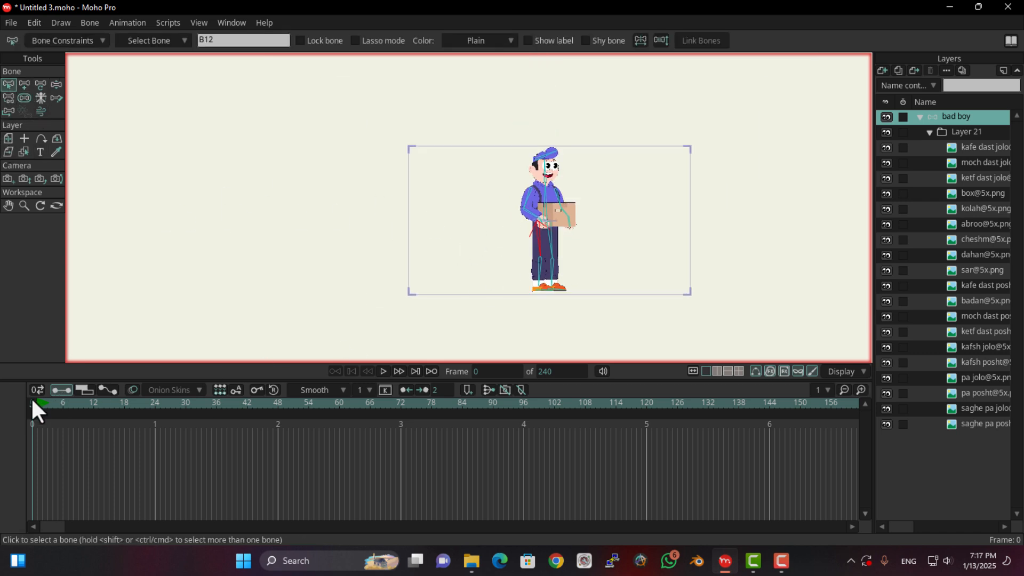
# Step: Test a combined pose by manipulating the legs, arms, head and torso bones, and reset the character
pyautogui.scroll(3, 509, 270)
pyautogui.moveTo(555, 279); pyautogui.dragTo(665, 142)
pyautogui.click(56, 84)
pyautogui.moveTo(533, 307); pyautogui.dragTo(653, 142)
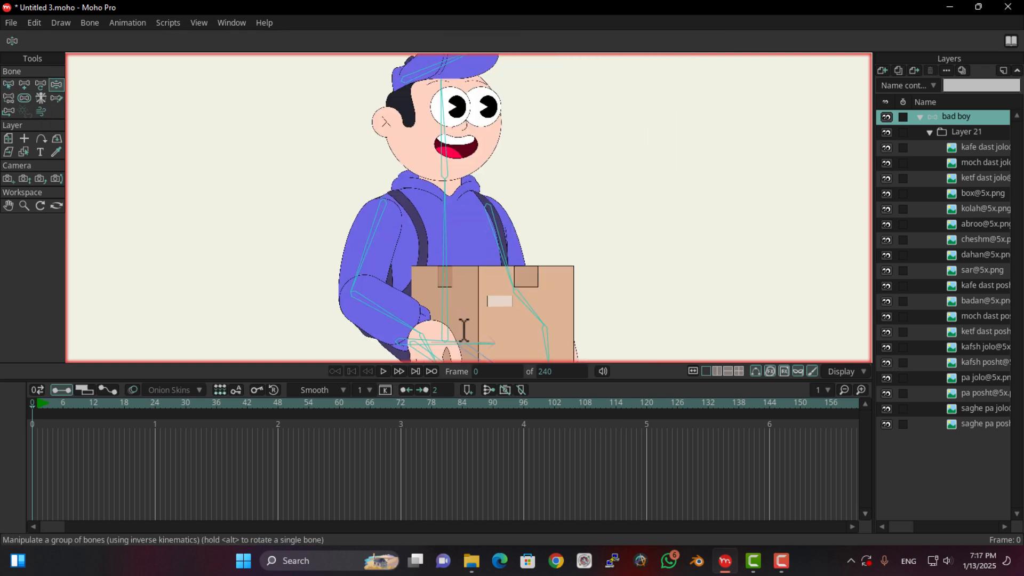
pyautogui.moveTo(393, 326); pyautogui.dragTo(291, 448)
pyautogui.moveTo(556, 322); pyautogui.dragTo(661, 273)
pyautogui.moveTo(569, 231); pyautogui.dragTo(571, 361)
pyautogui.moveTo(444, 159); pyautogui.dragTo(515, 132)
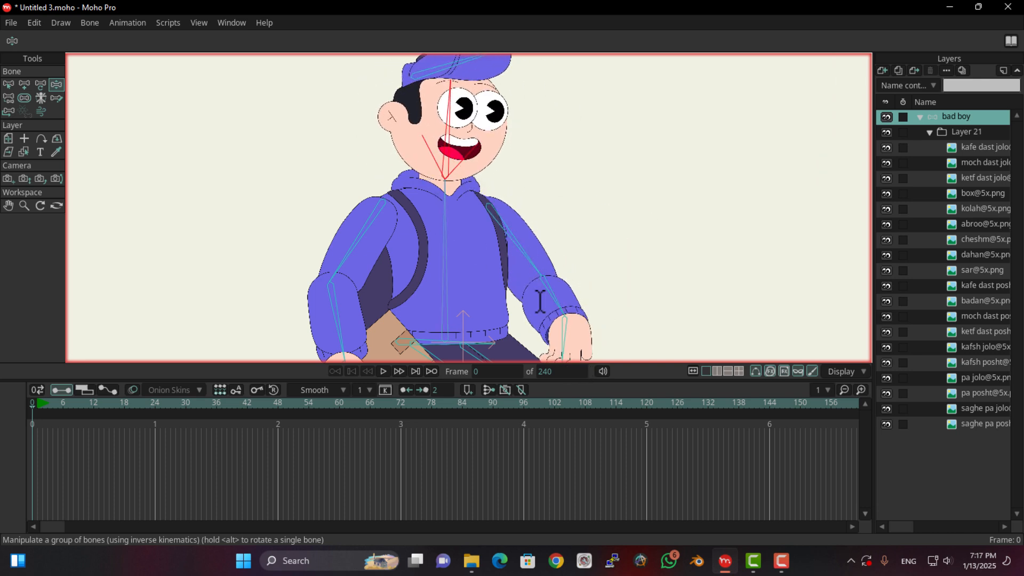
pyautogui.moveTo(535, 311); pyautogui.dragTo(507, 169)
pyautogui.moveTo(437, 153); pyautogui.dragTo(373, 88)
pyautogui.moveTo(528, 212); pyautogui.dragTo(505, 90)
pyautogui.click(30, 407)
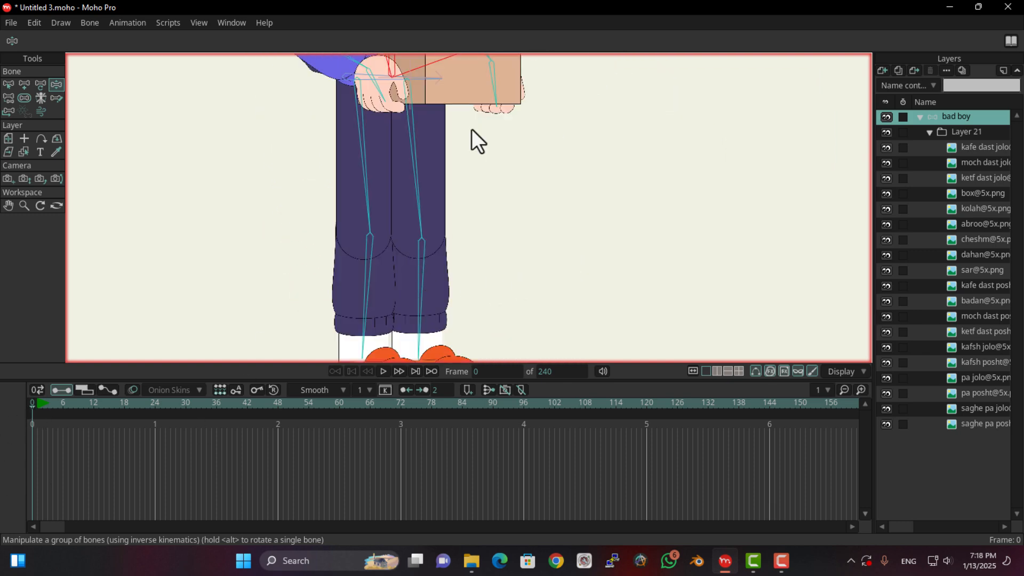
pyautogui.scroll(-2, 419, 208)
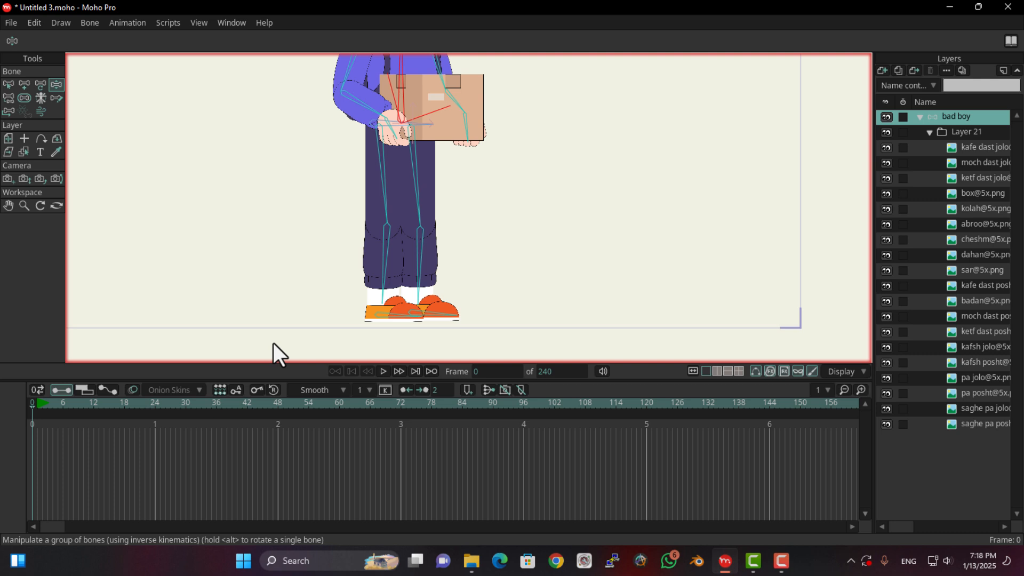
pyautogui.scroll(-2, 490, 209)
pyautogui.moveTo(483, 171); pyautogui.dragTo(477, 221)
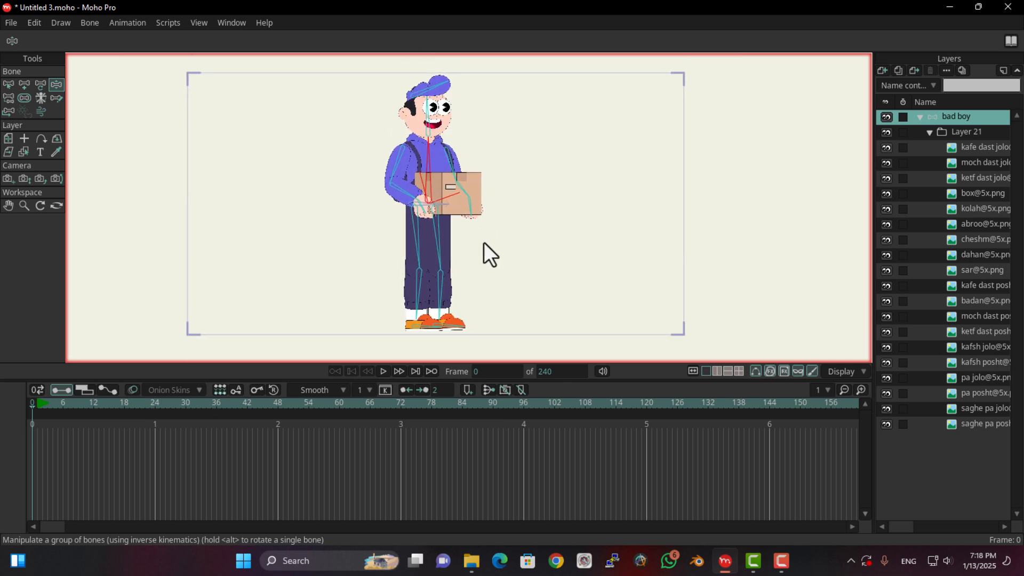